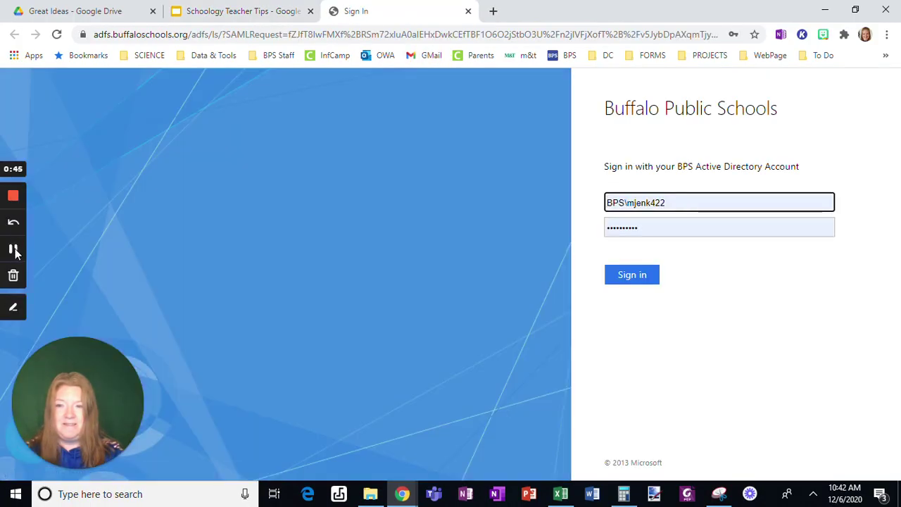
Sign in and start a new Practice Course assignment named 'Cell Worksheet'
{"action": "left_click", "coordinate": [15, 250]}
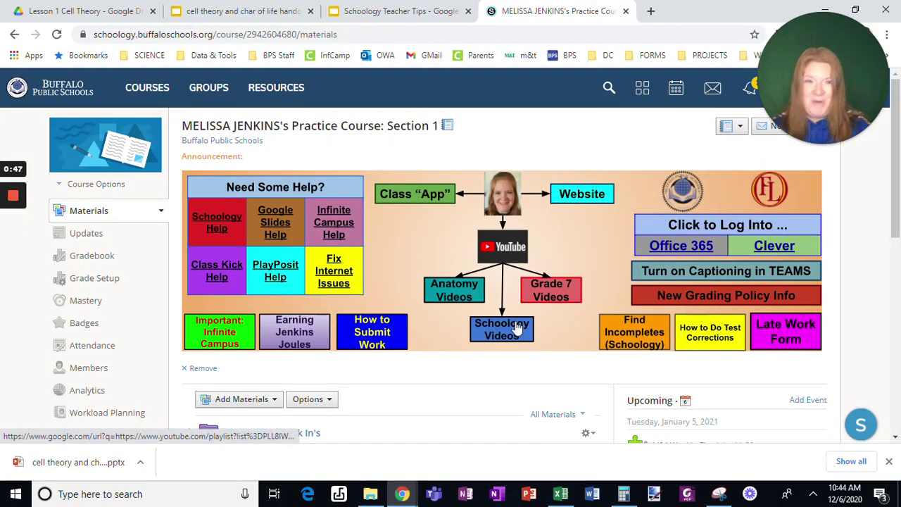
{"action": "scroll", "coordinate": [384, 377], "scroll_direction": "down", "scroll_amount": 1}
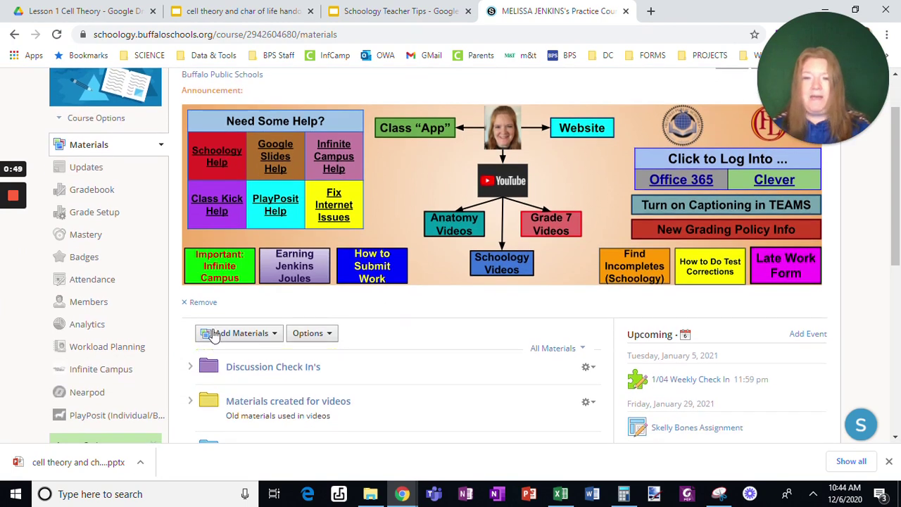
{"action": "left_click", "coordinate": [216, 335]}
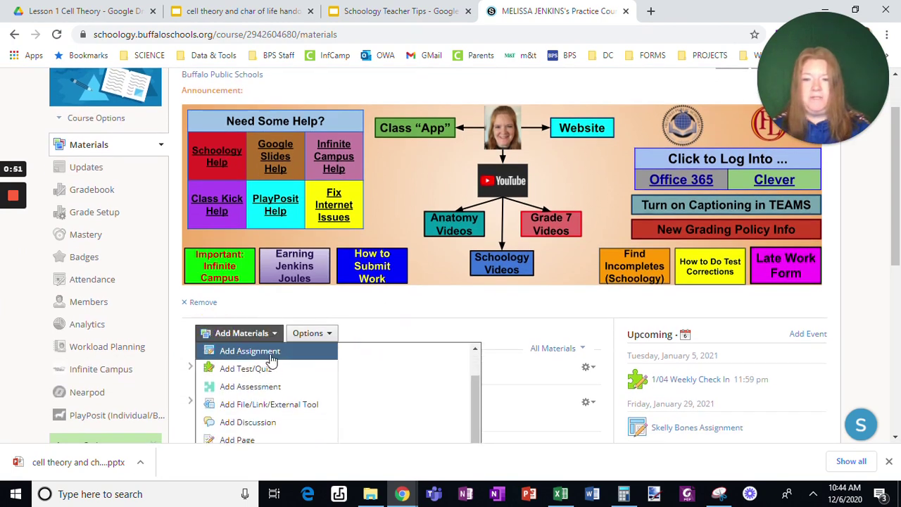
{"action": "left_click", "coordinate": [268, 352]}
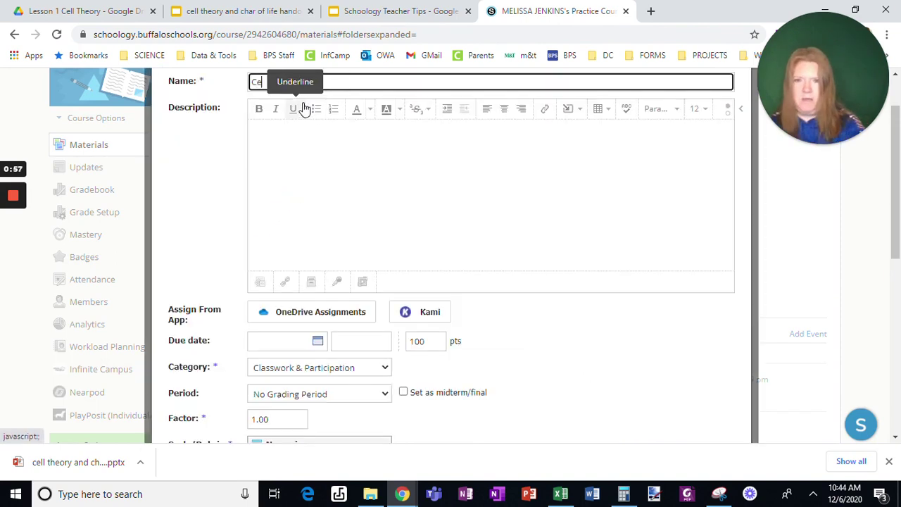
{"action": "type", "text": "Cell Wor"}
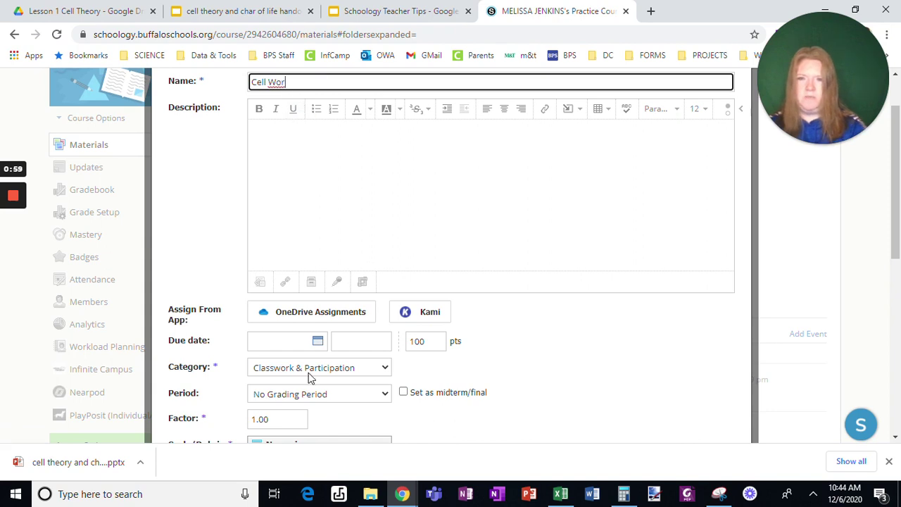
{"action": "type", "text": "ksheet"}
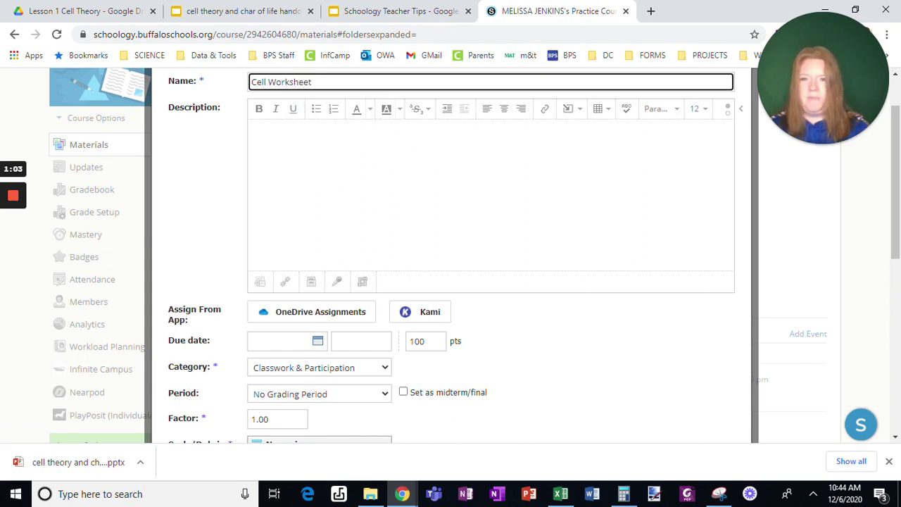
Write the description 'Complete the worksheet by either:' listing 1. Making a copy, 2. Downloading the file
{"action": "left_click", "coordinate": [342, 164]}
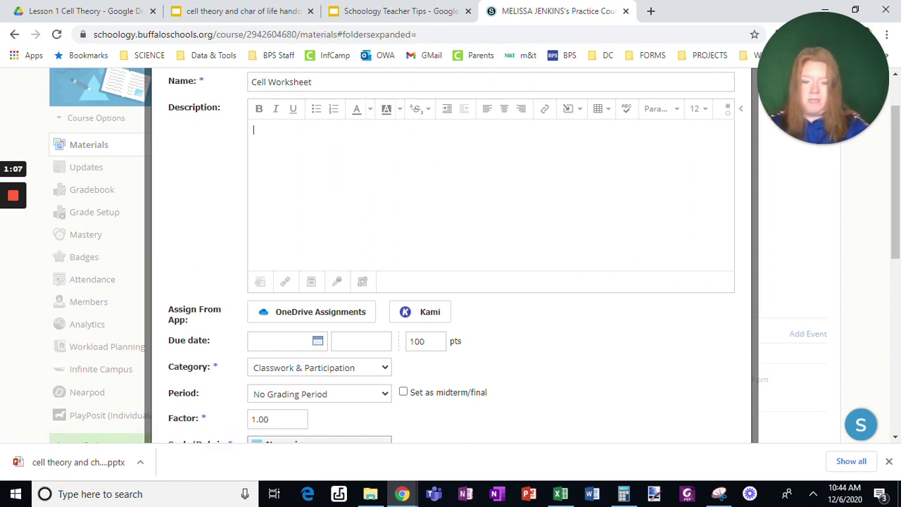
{"action": "type", "text": "Complet"}
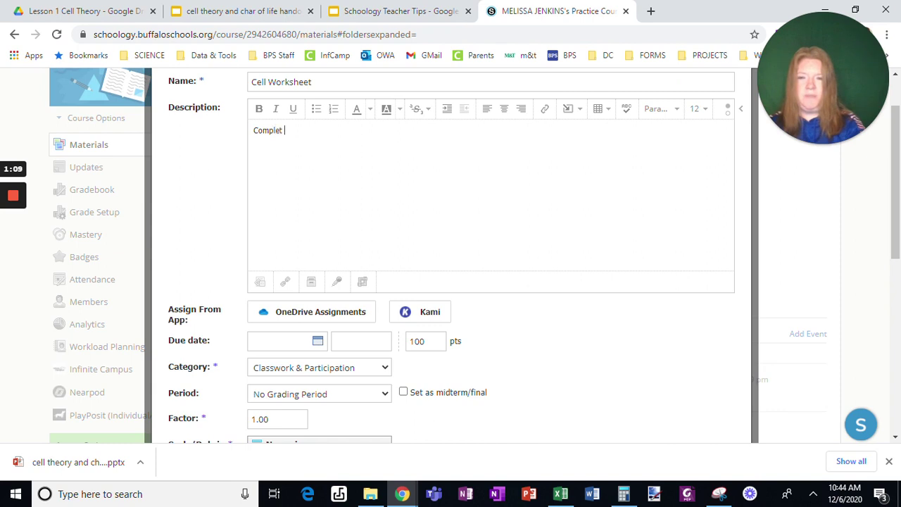
{"action": "type", "text": "e the worksh"}
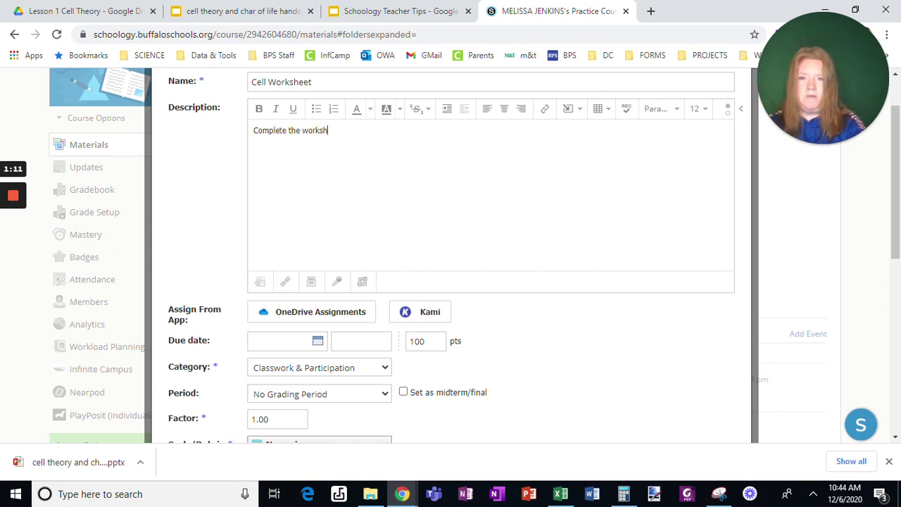
{"action": "type", "text": "eet by either:"}
{"action": "key", "text": "Return"}
{"action": "type", "text": "1. Making a copy 2. Down"}
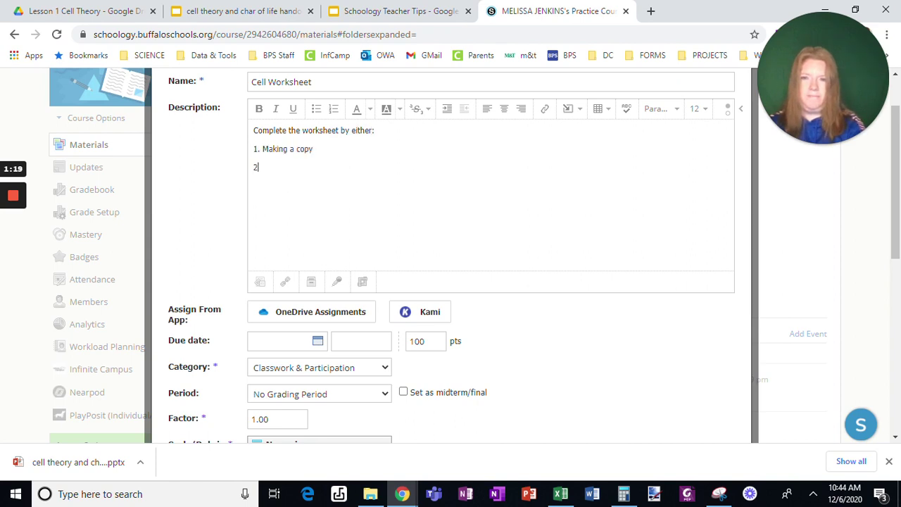
{"action": "type", "text": "loading the file"}
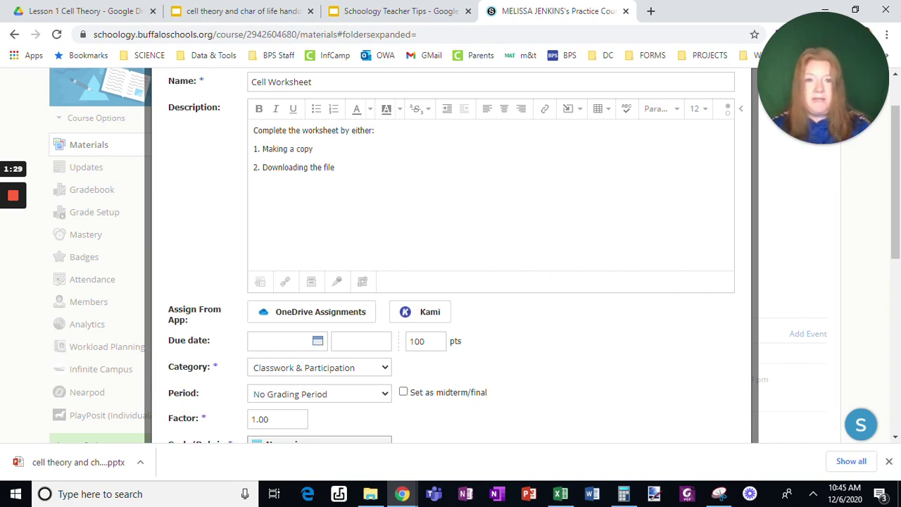
Keep the cell theory handout's access as Anyone with the link and copy its share link
{"action": "left_click", "coordinate": [237, 11]}
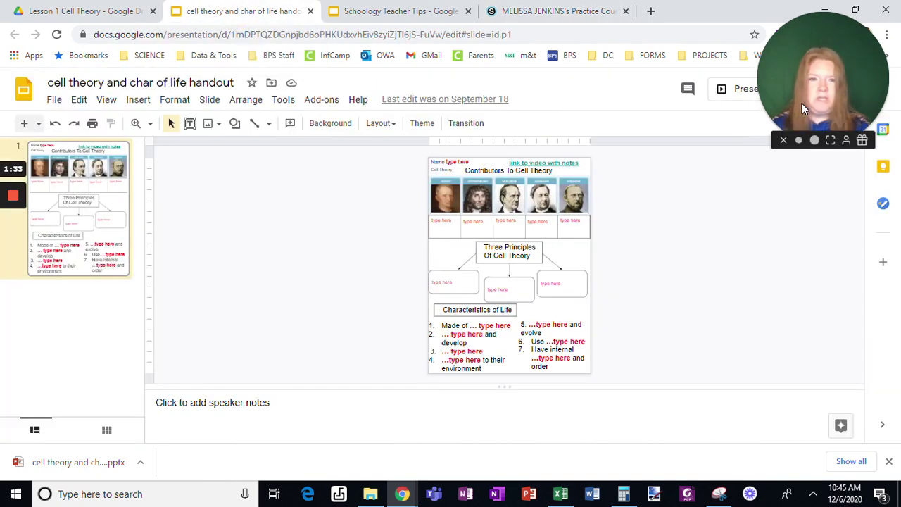
{"action": "left_click_drag", "start_coordinate": [802, 172], "coordinate": [836, 473]}
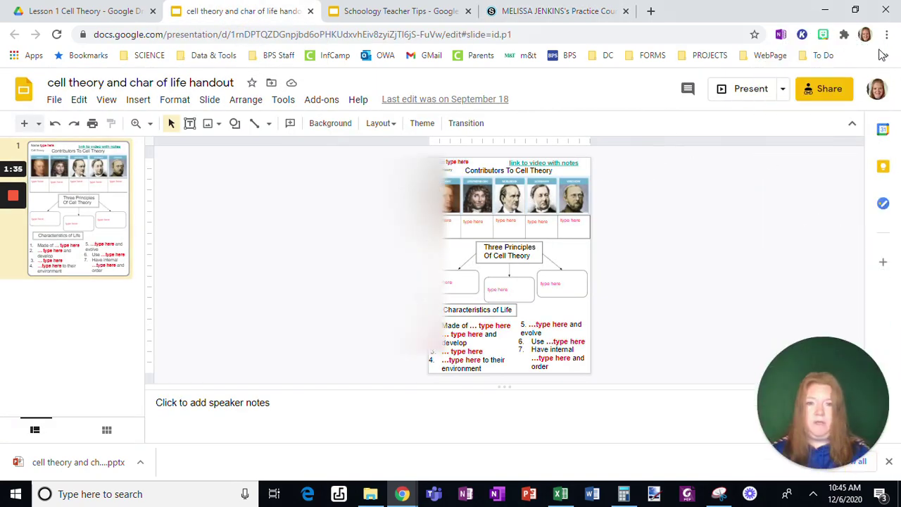
{"action": "left_click", "coordinate": [814, 90]}
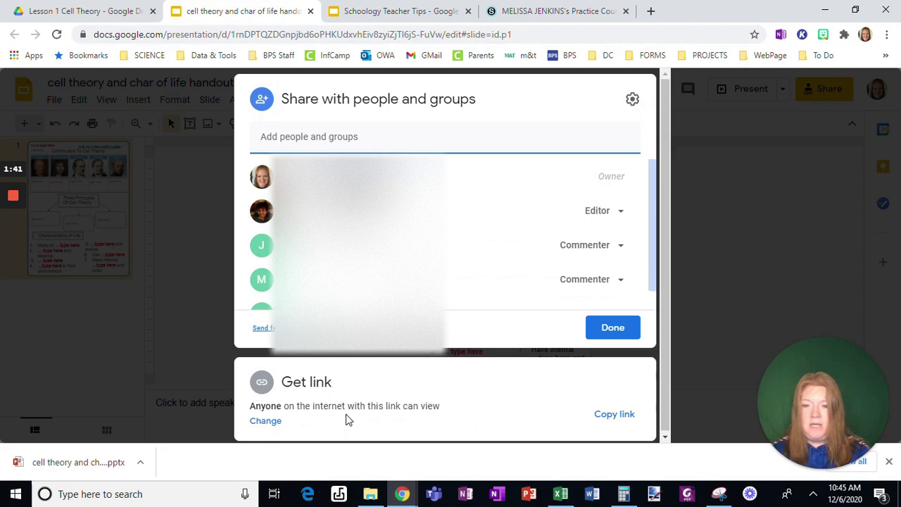
{"action": "left_click", "coordinate": [264, 422]}
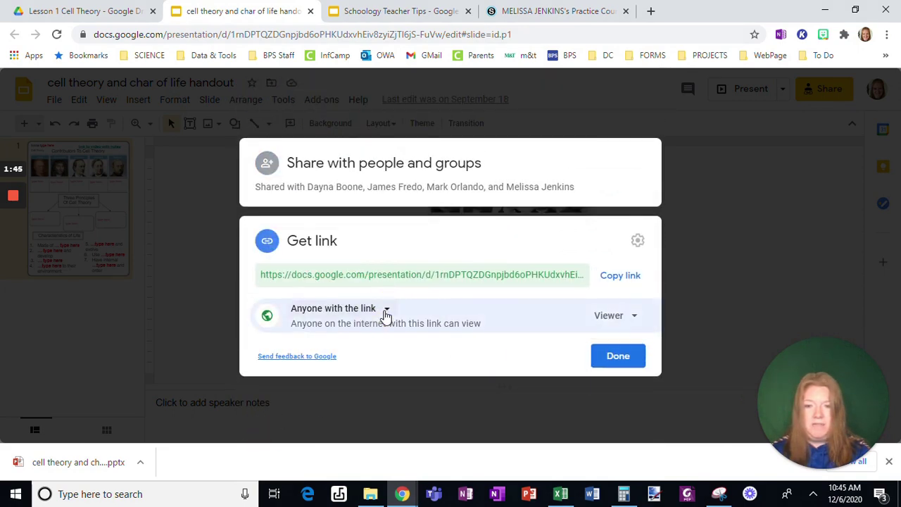
{"action": "left_click", "coordinate": [386, 311]}
{"action": "left_click", "coordinate": [383, 313]}
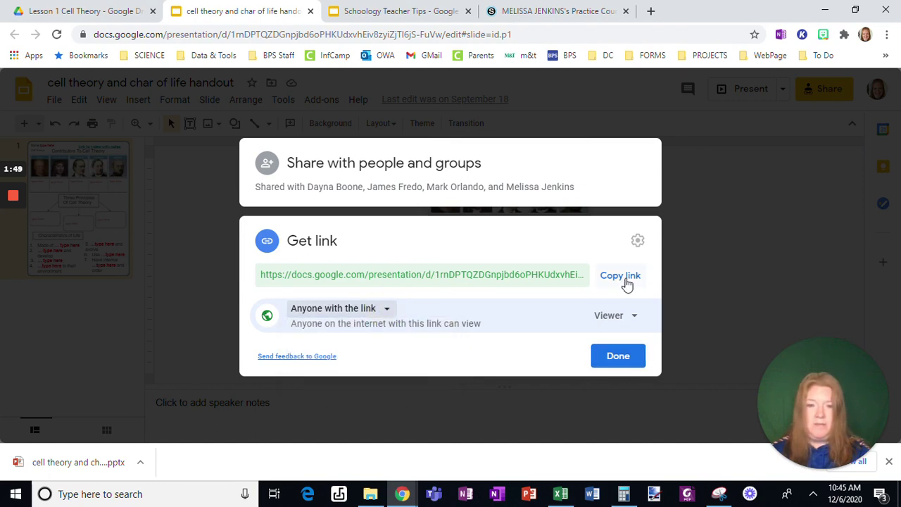
{"action": "left_click", "coordinate": [623, 277]}
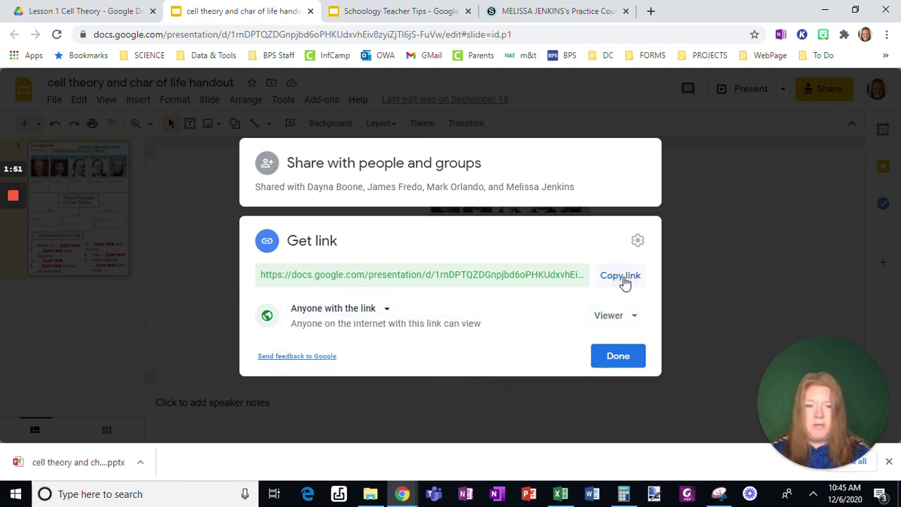
{"action": "left_click", "coordinate": [613, 355]}
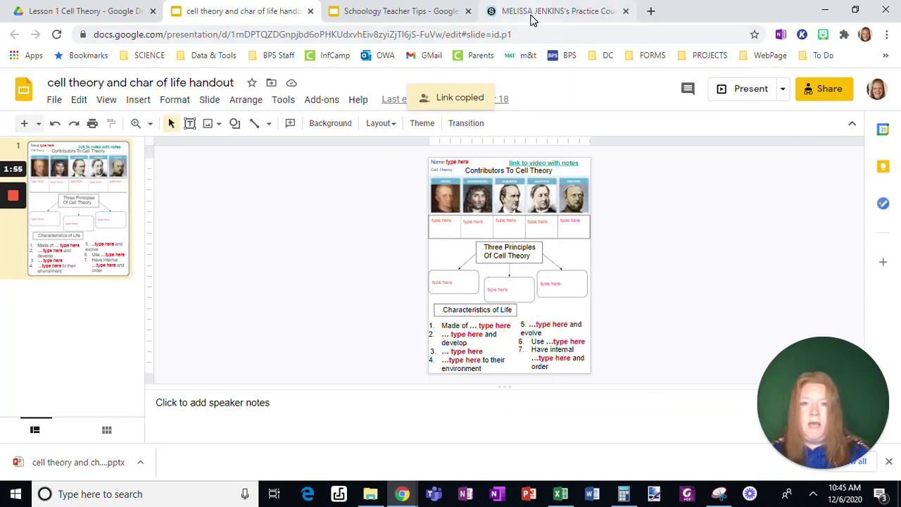
{"action": "left_click", "coordinate": [513, 21]}
Attach the handout link, with 'edit?usp=sharing' replaced by 'copy', titled 'Click to make a copy'
{"action": "left_click", "coordinate": [287, 282]}
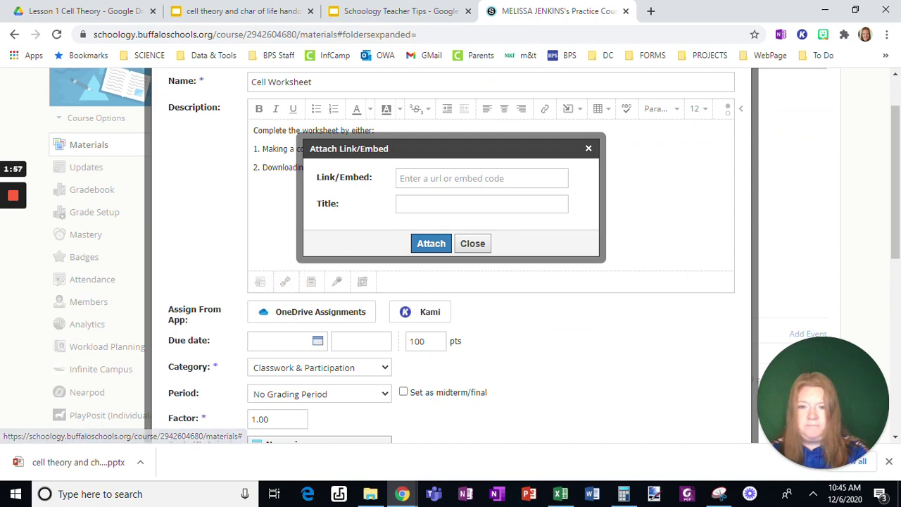
{"action": "left_click", "coordinate": [482, 178]}
{"action": "key", "text": "ctrl+v"}
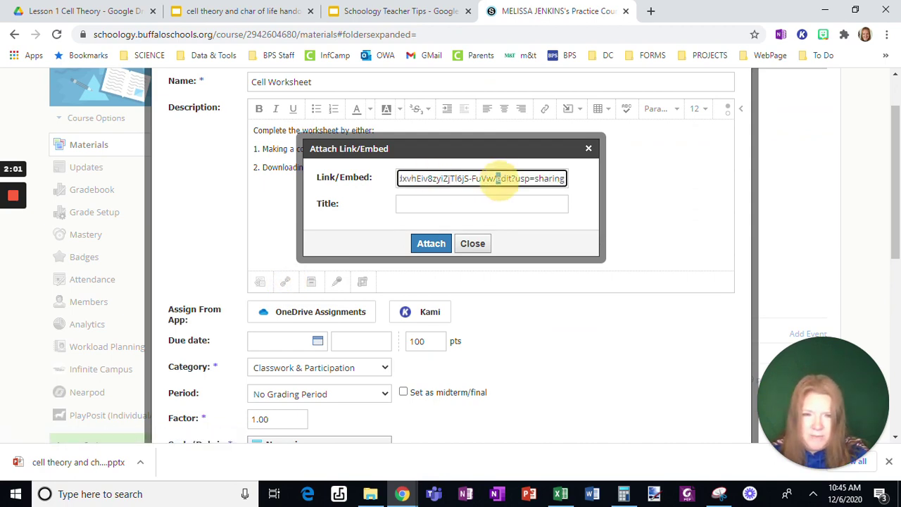
{"action": "left_click_drag", "start_coordinate": [494, 178], "coordinate": [599, 185]}
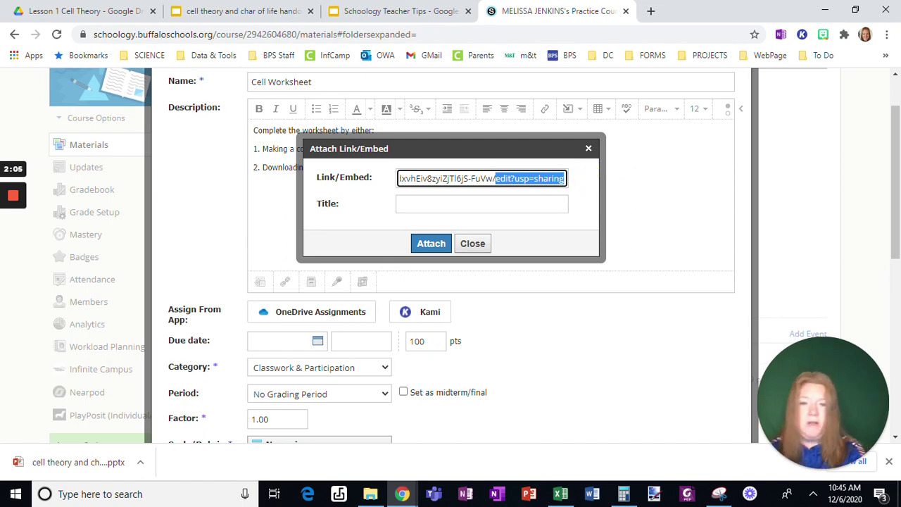
{"action": "key", "text": "BackSpace"}
{"action": "type", "text": "copy"}
{"action": "left_click", "coordinate": [507, 206]}
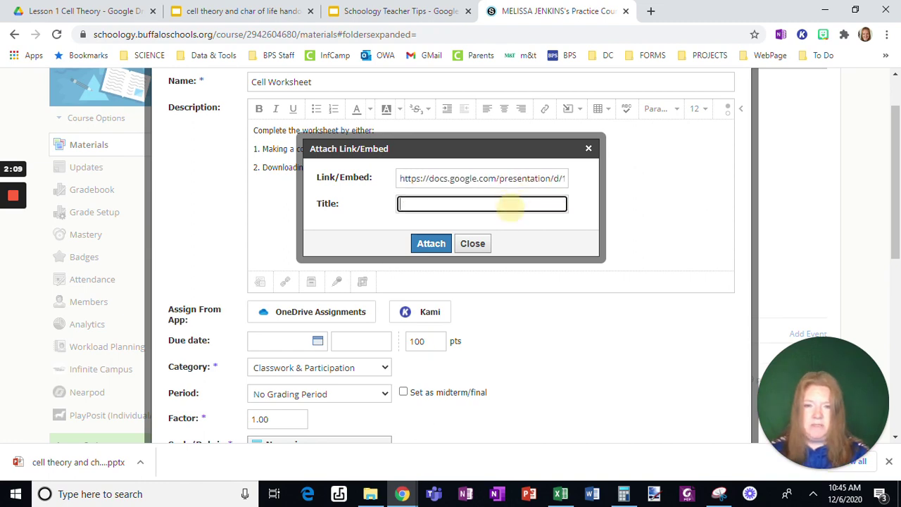
{"action": "type", "text": "Click to make a copy"}
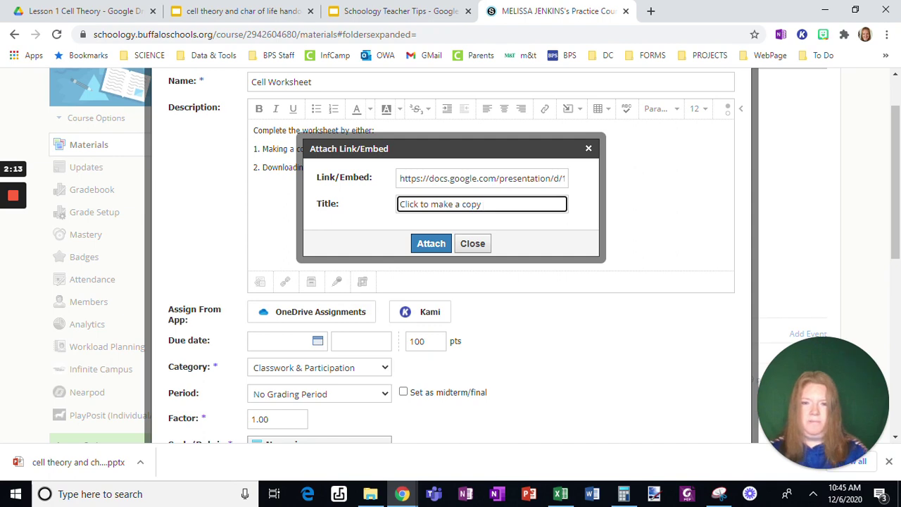
{"action": "left_click", "coordinate": [438, 245]}
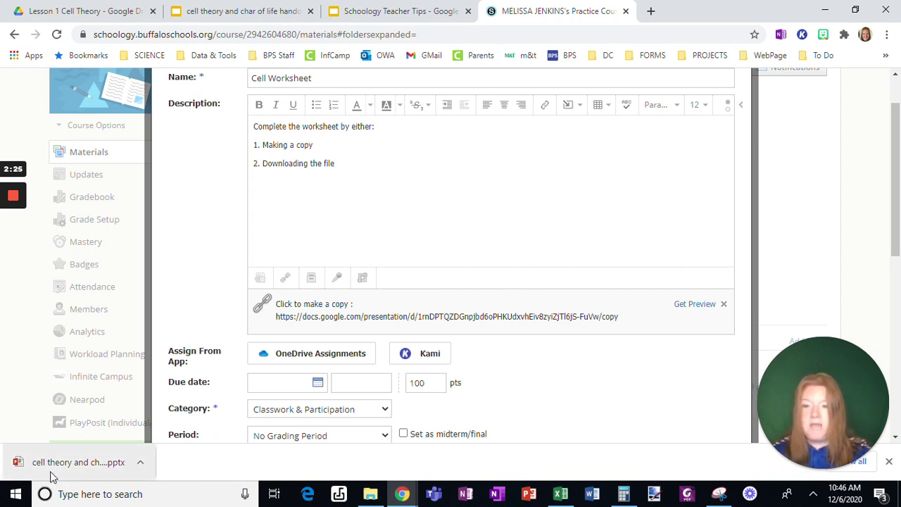
Upload 'cell theory and char of life handout.pptx' from Downloads as an assignment attachment
{"action": "left_click", "coordinate": [265, 281]}
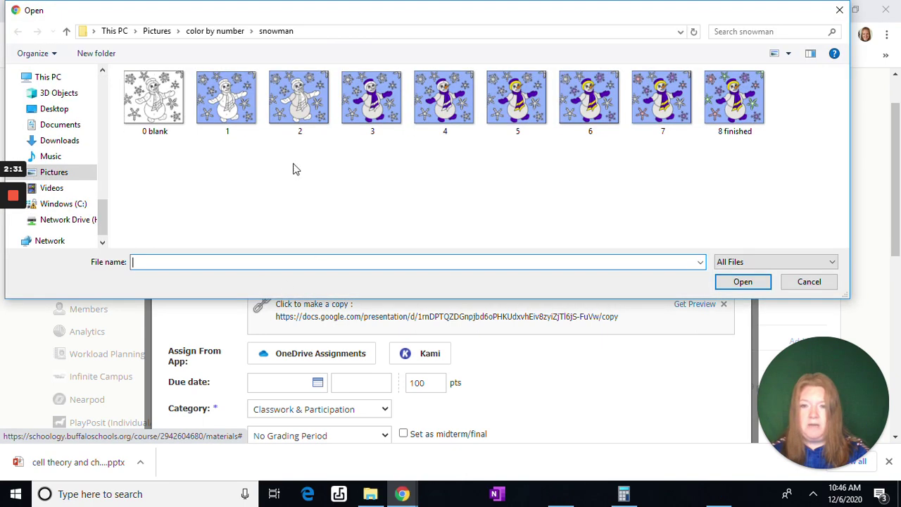
{"action": "left_click", "coordinate": [59, 140]}
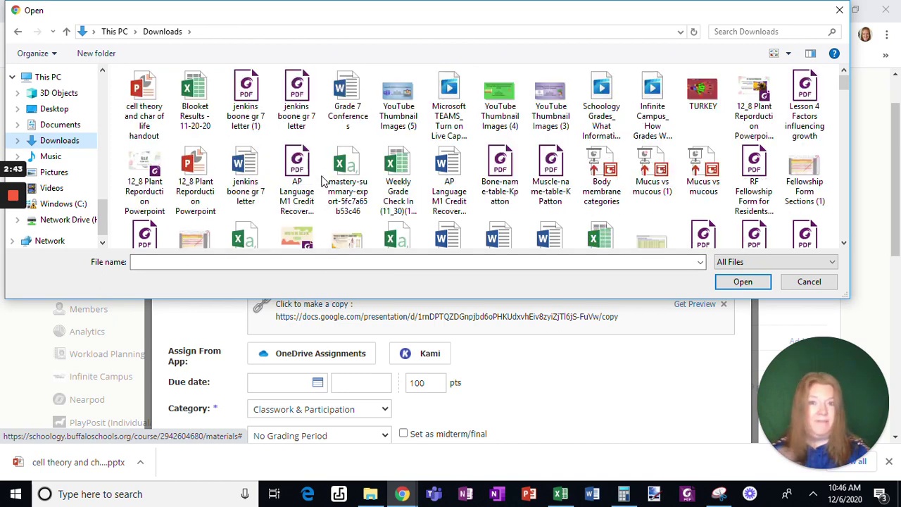
{"action": "left_click", "coordinate": [144, 99]}
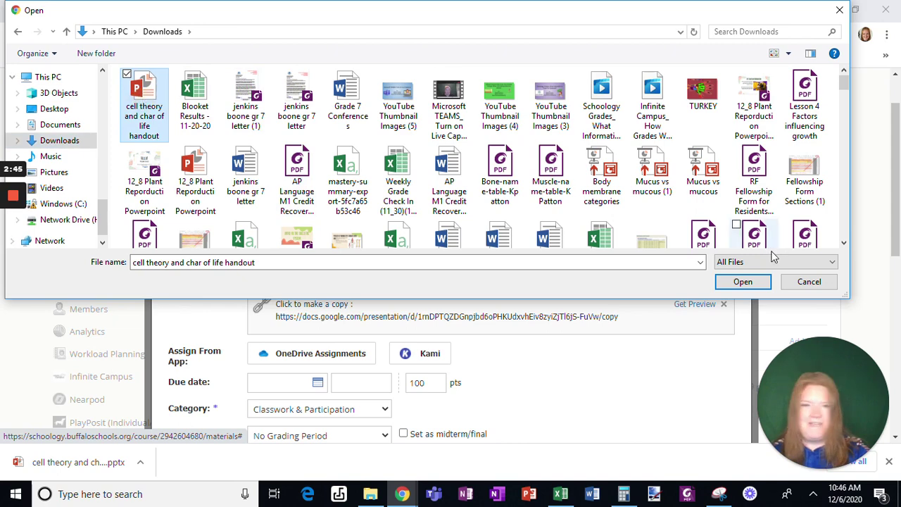
{"action": "left_click", "coordinate": [741, 284]}
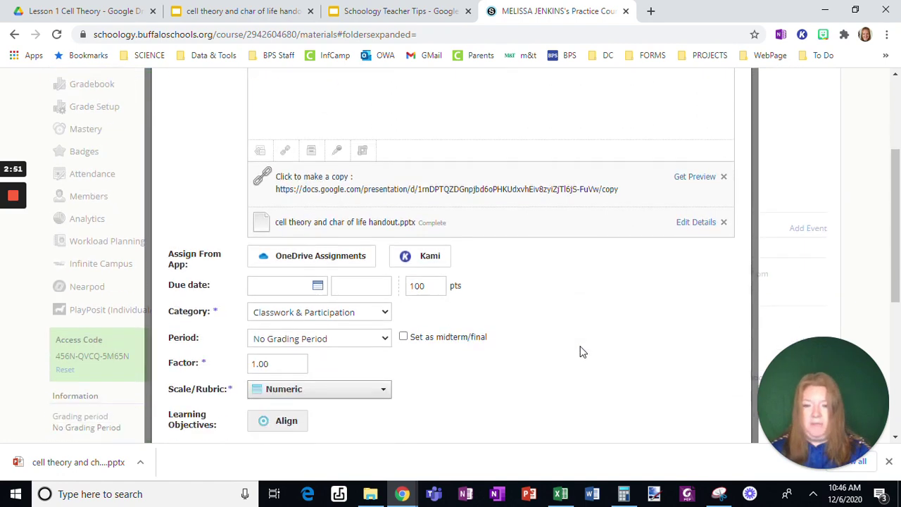
Set the assignment's due date to December 14, 2020
{"action": "scroll", "coordinate": [581, 348], "scroll_direction": "down", "scroll_amount": 3}
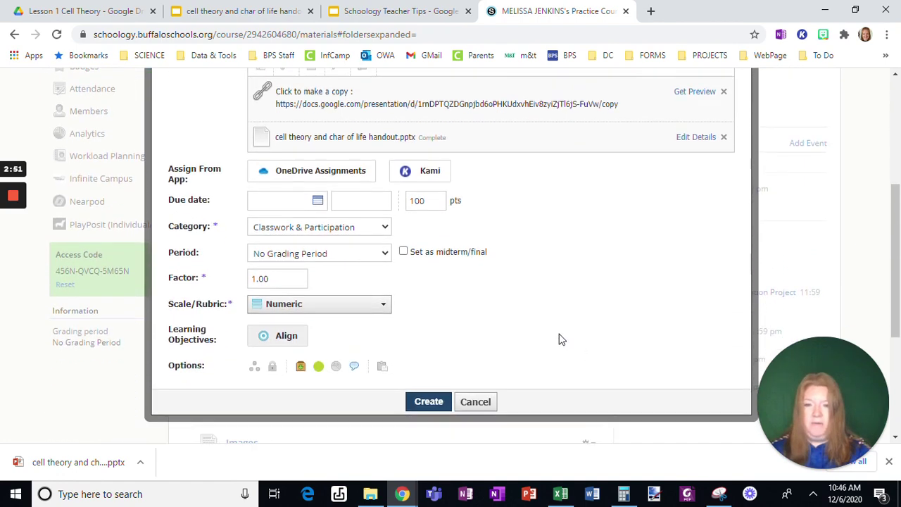
{"action": "left_click", "coordinate": [317, 202]}
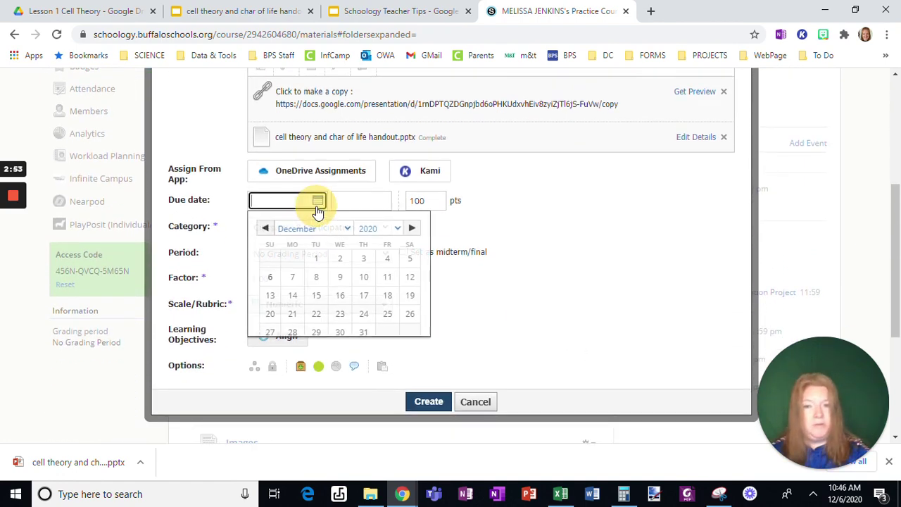
{"action": "left_click", "coordinate": [295, 297]}
Copy the assignment to the Anatomy & Physiology course with Folder left as (None)
{"action": "scroll", "coordinate": [463, 327], "scroll_direction": "down", "scroll_amount": 3}
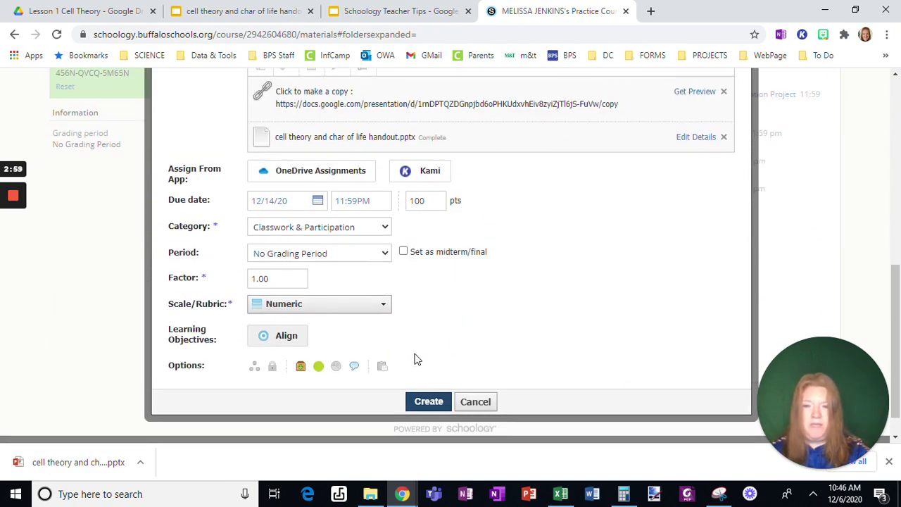
{"action": "left_click", "coordinate": [380, 368]}
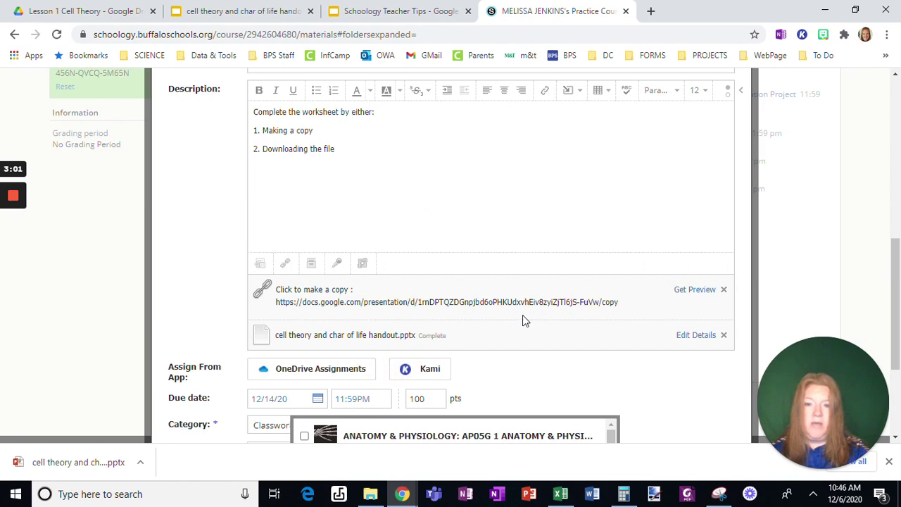
{"action": "scroll", "coordinate": [523, 315], "scroll_direction": "down", "scroll_amount": 3}
{"action": "left_click", "coordinate": [304, 260]}
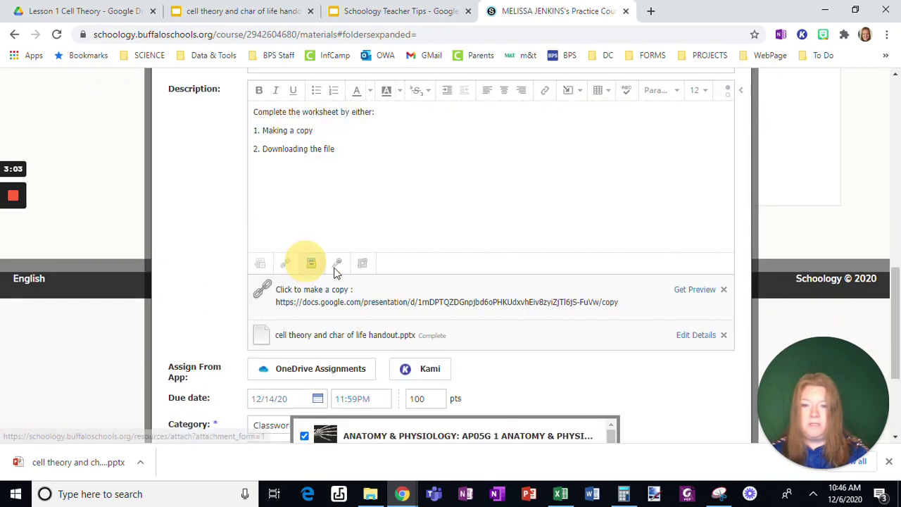
{"action": "scroll", "coordinate": [422, 285], "scroll_direction": "down", "scroll_amount": 3}
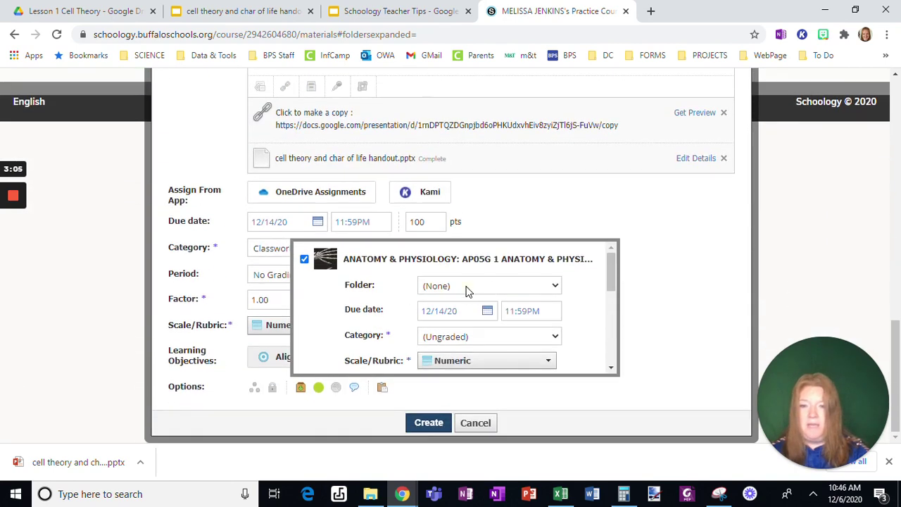
{"action": "left_click", "coordinate": [468, 286]}
{"action": "left_click", "coordinate": [468, 285]}
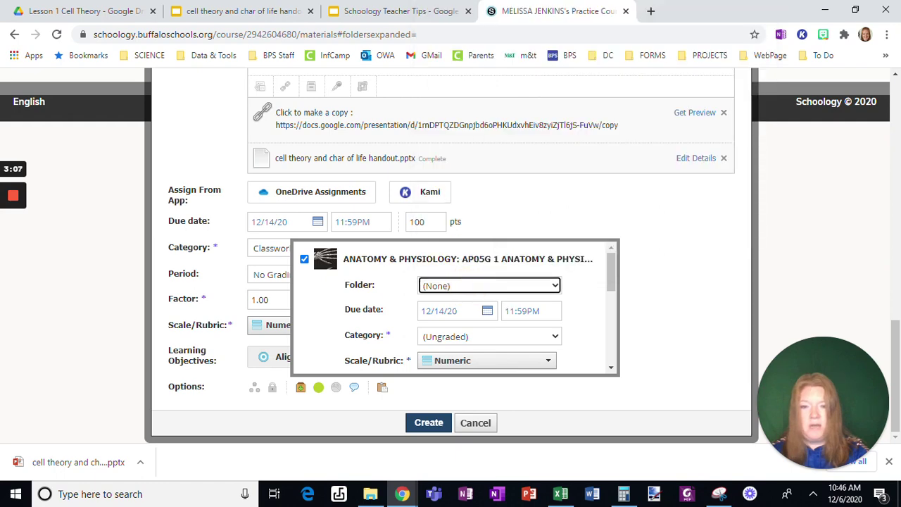
{"action": "scroll", "coordinate": [505, 305], "scroll_direction": "down", "scroll_amount": 1}
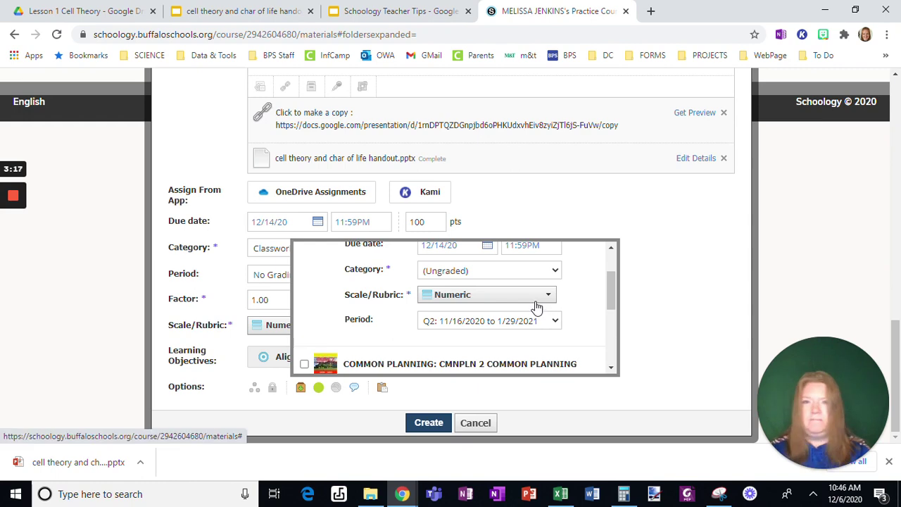
{"action": "left_click", "coordinate": [643, 316]}
Recheck the Copy to Courses selection and close the popup
{"action": "scroll", "coordinate": [559, 376], "scroll_direction": "down", "scroll_amount": 3}
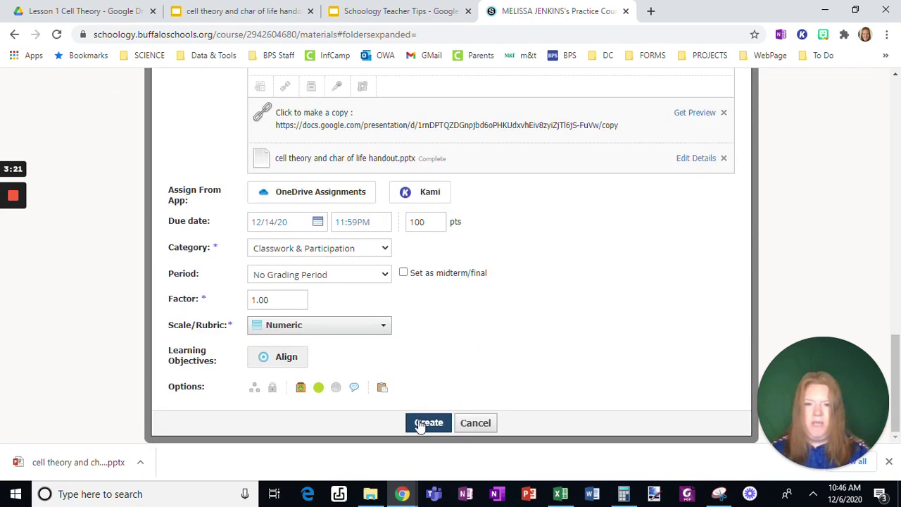
{"action": "left_click", "coordinate": [382, 387]}
{"action": "scroll", "coordinate": [394, 384], "scroll_direction": "down", "scroll_amount": 3}
{"action": "scroll", "coordinate": [335, 287], "scroll_direction": "up", "scroll_amount": 1}
{"action": "left_click", "coordinate": [304, 262]}
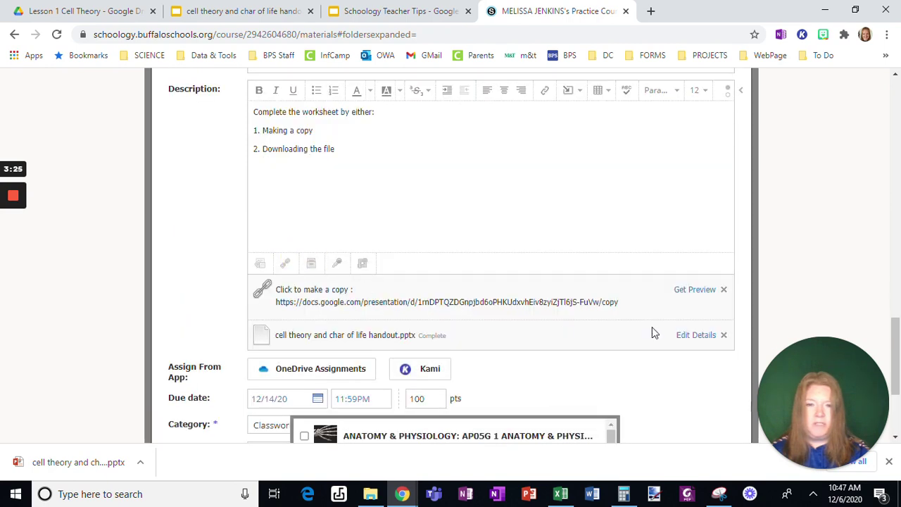
Disable comments and create the Cell Worksheet assignment
{"action": "left_click", "coordinate": [683, 388]}
{"action": "scroll", "coordinate": [576, 362], "scroll_direction": "down", "scroll_amount": 3}
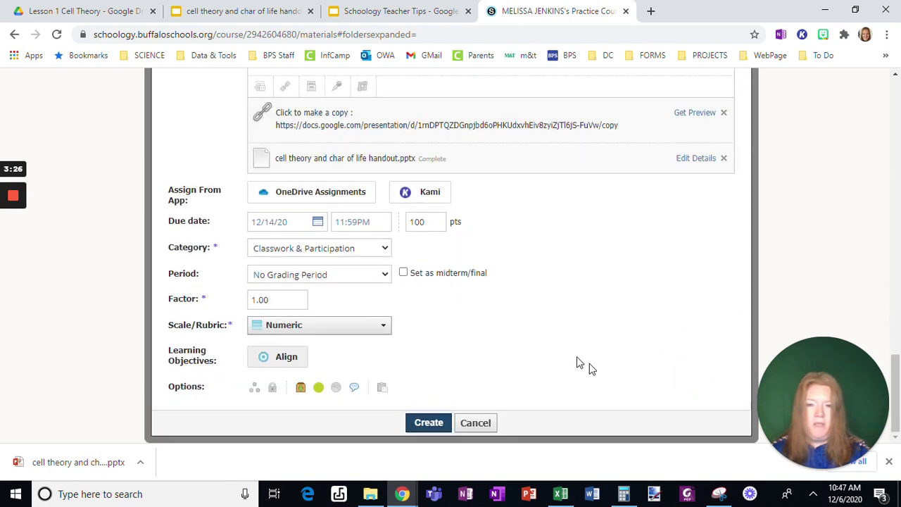
{"action": "left_click", "coordinate": [354, 387]}
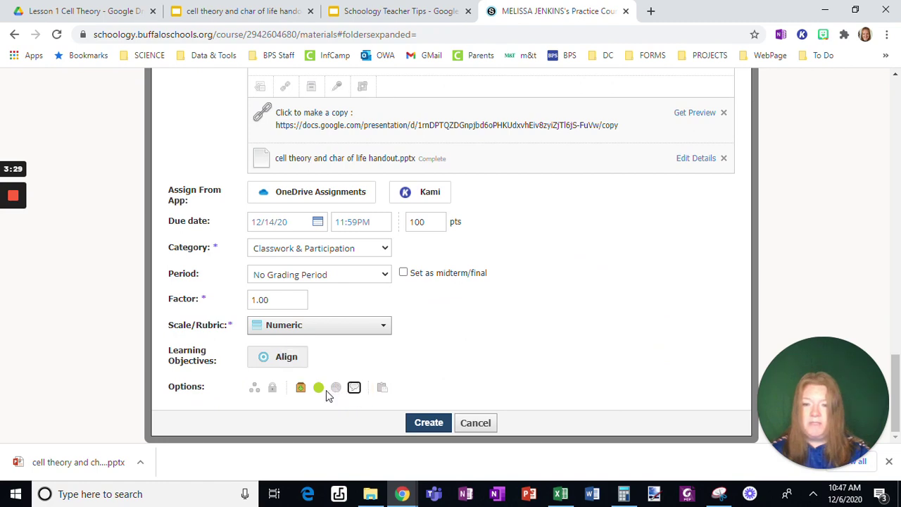
{"action": "left_click", "coordinate": [426, 423]}
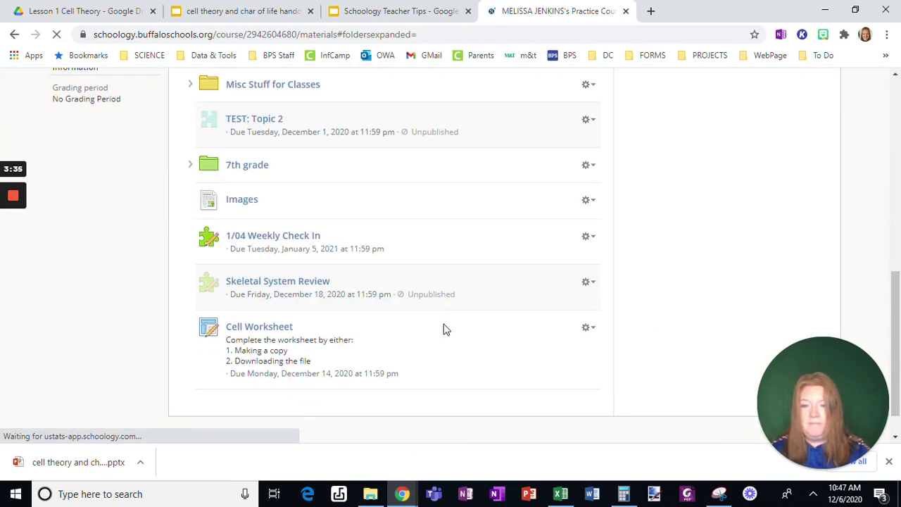
Open Cell Worksheet, download the pptx handout, test the 'Click to make a copy' link, then close it
{"action": "left_click", "coordinate": [274, 328]}
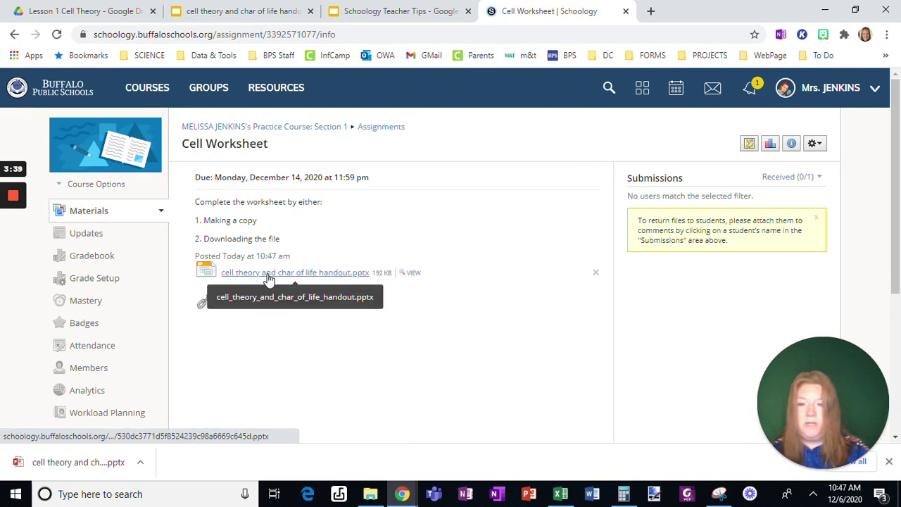
{"action": "left_click", "coordinate": [269, 276]}
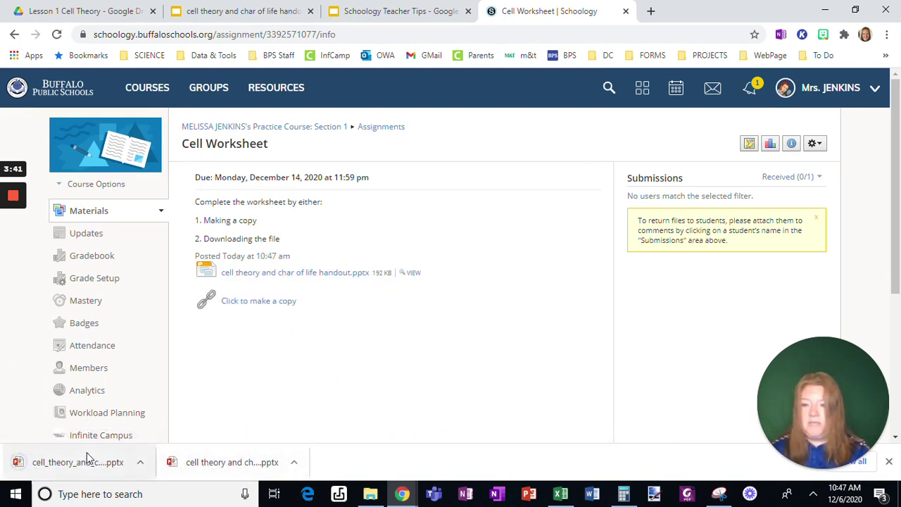
{"action": "left_click", "coordinate": [255, 303]}
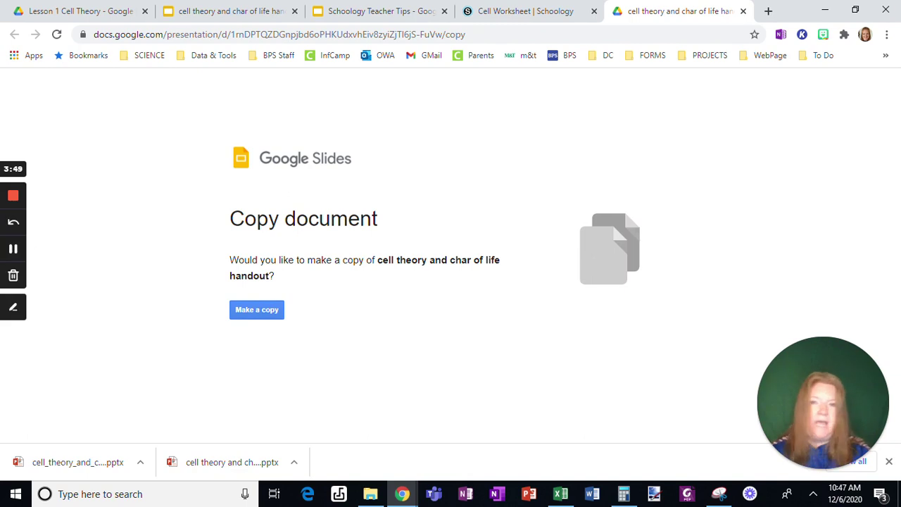
{"action": "left_click", "coordinate": [742, 11]}
Present from the Create Personal Learning Objectives slide, exit full screen, and follow its title link
{"action": "left_click", "coordinate": [626, 11]}
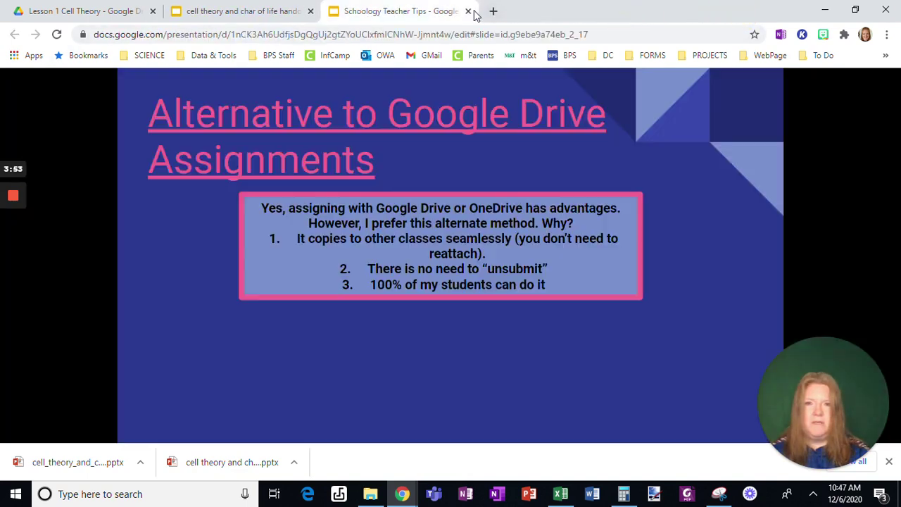
{"action": "left_click", "coordinate": [700, 179]}
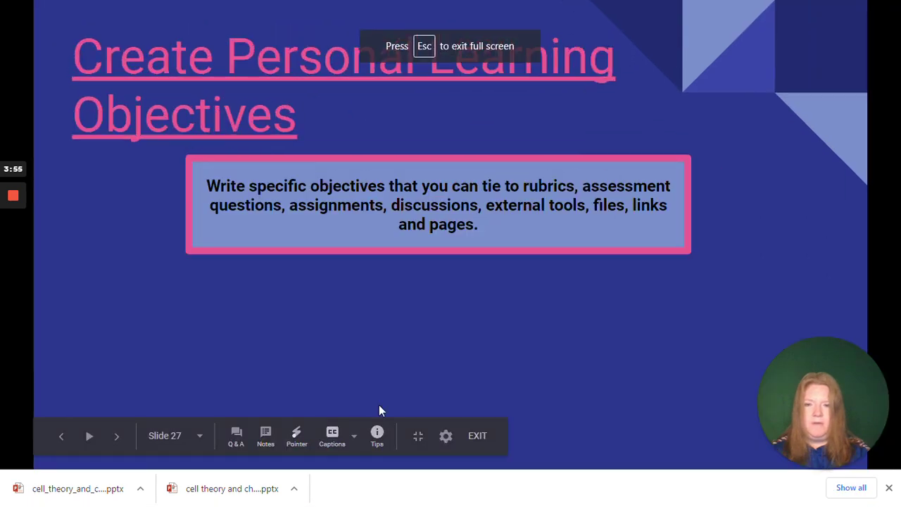
{"action": "left_click", "coordinate": [418, 444]}
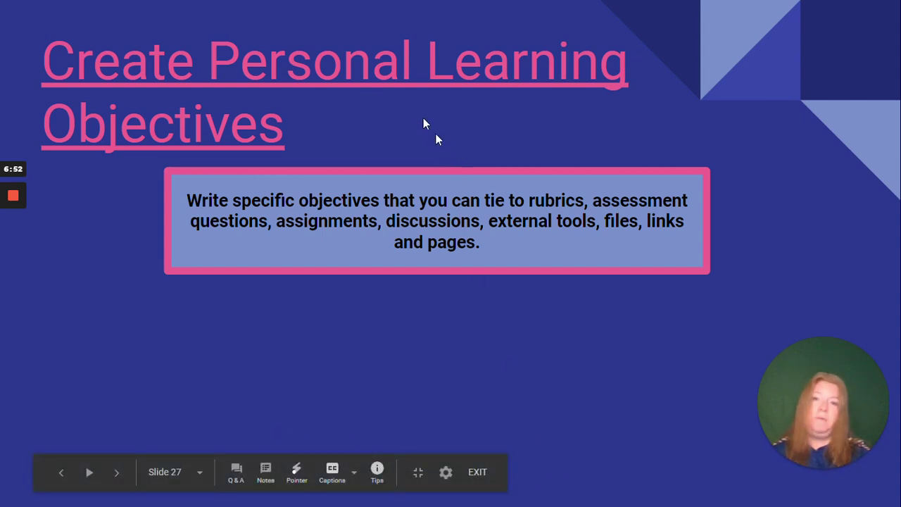
{"action": "left_click", "coordinate": [373, 79]}
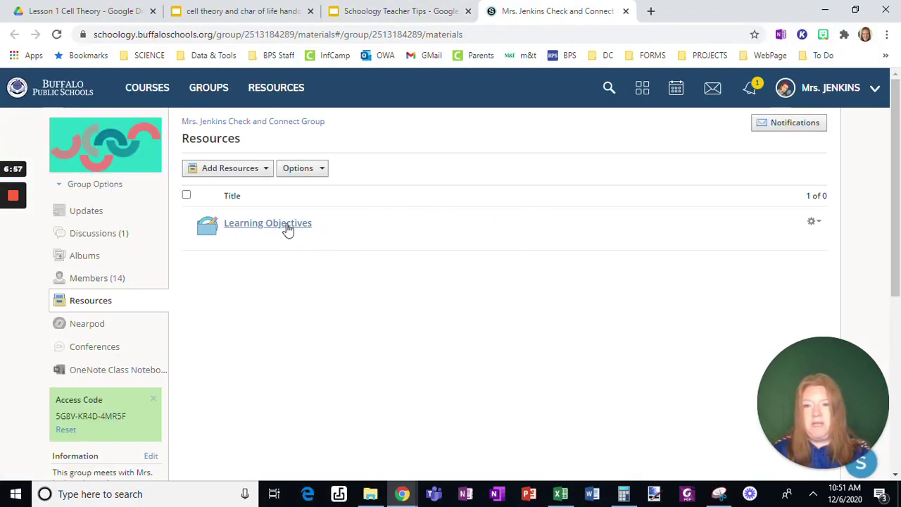
Add a folder titled 'Test' under Resources > Learning Objectives
{"action": "left_click", "coordinate": [292, 104]}
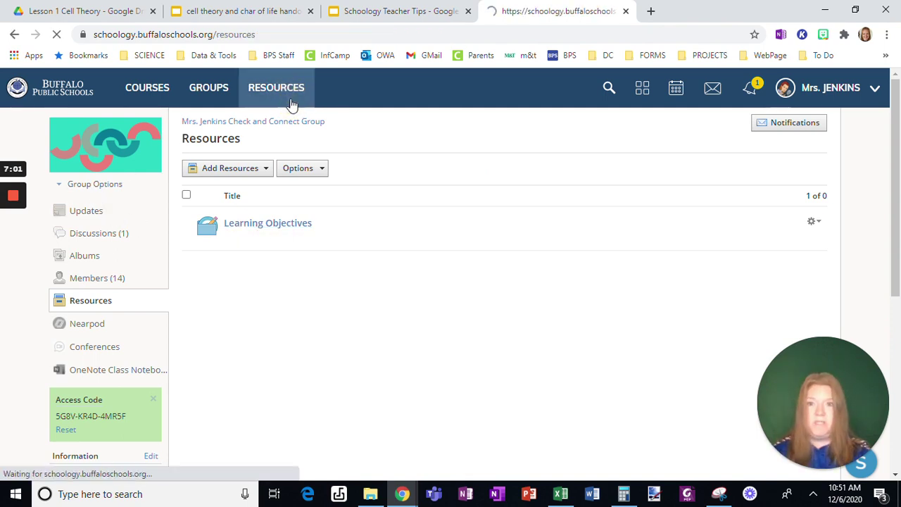
{"action": "left_click", "coordinate": [155, 174]}
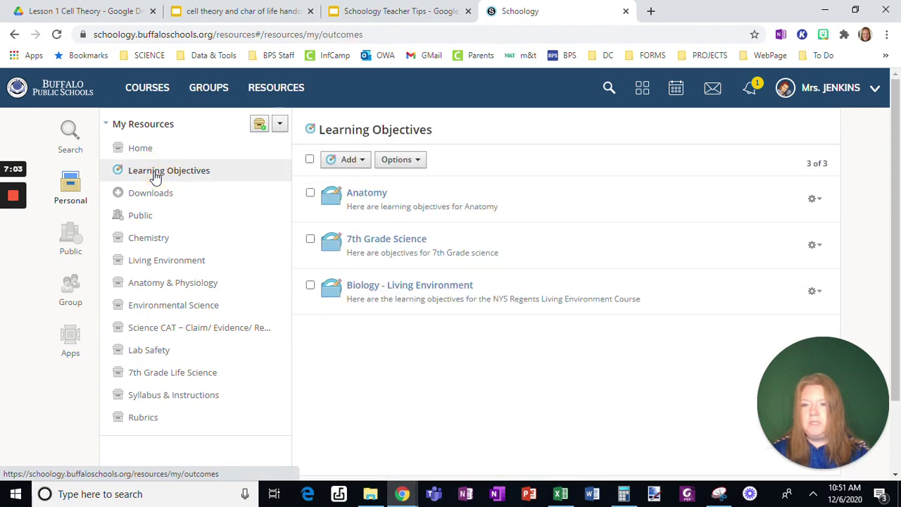
{"action": "left_click", "coordinate": [347, 160]}
{"action": "left_click", "coordinate": [355, 181]}
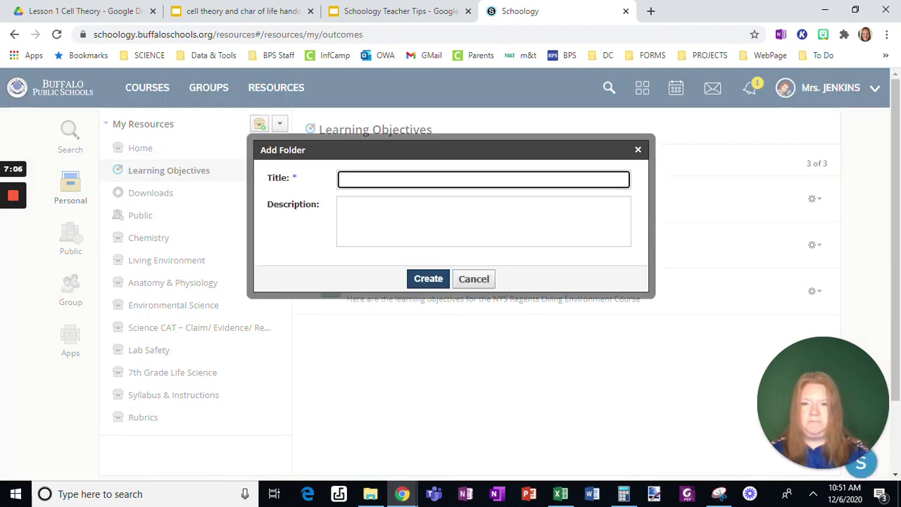
{"action": "type", "text": "Test"}
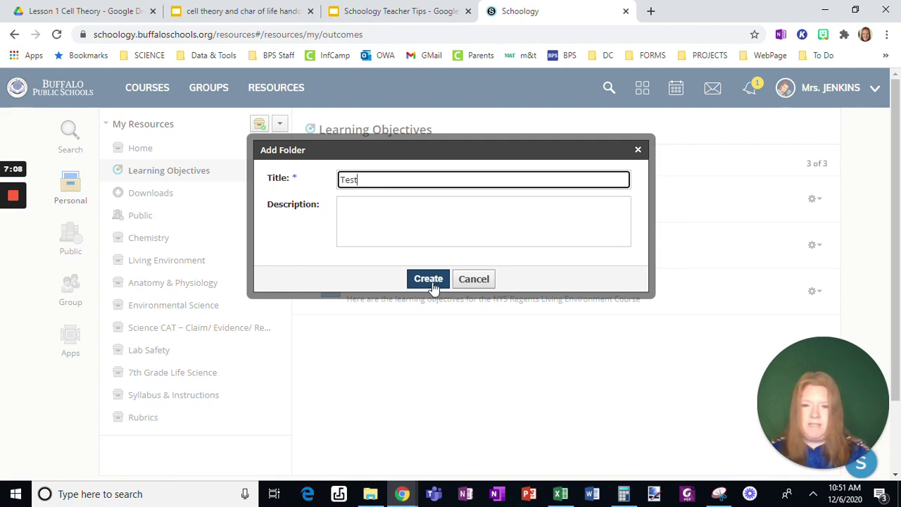
{"action": "left_click", "coordinate": [428, 278]}
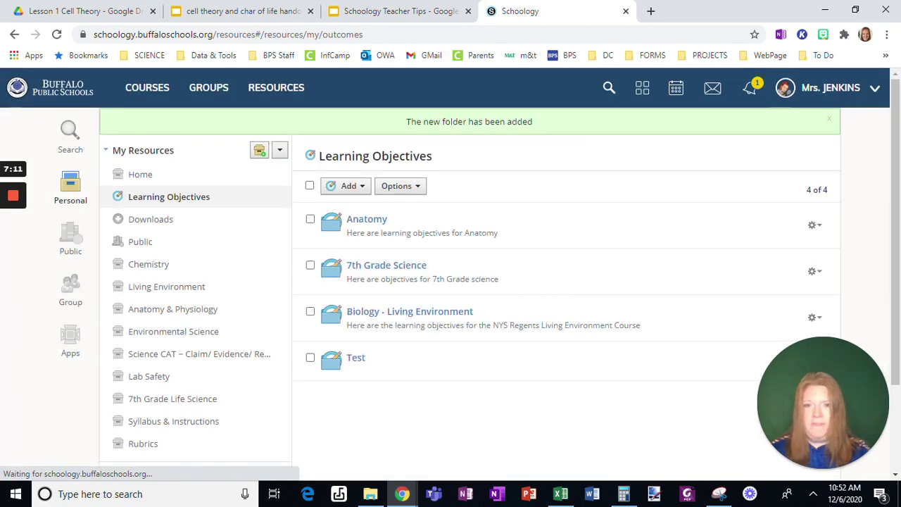
In the Test folder, create a custom objective 'Add Title' described as 'Students can add titles to a document'
{"action": "left_click", "coordinate": [355, 359]}
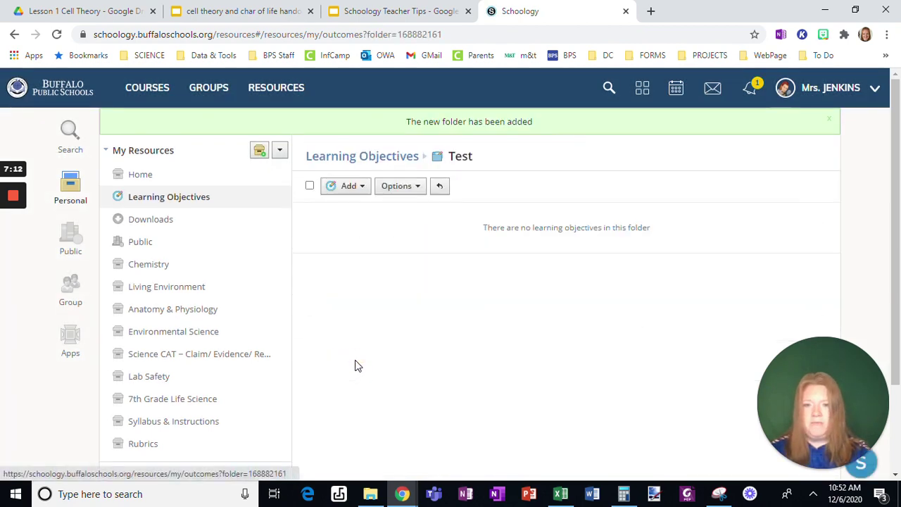
{"action": "left_click", "coordinate": [350, 187]}
{"action": "left_click", "coordinate": [396, 237]}
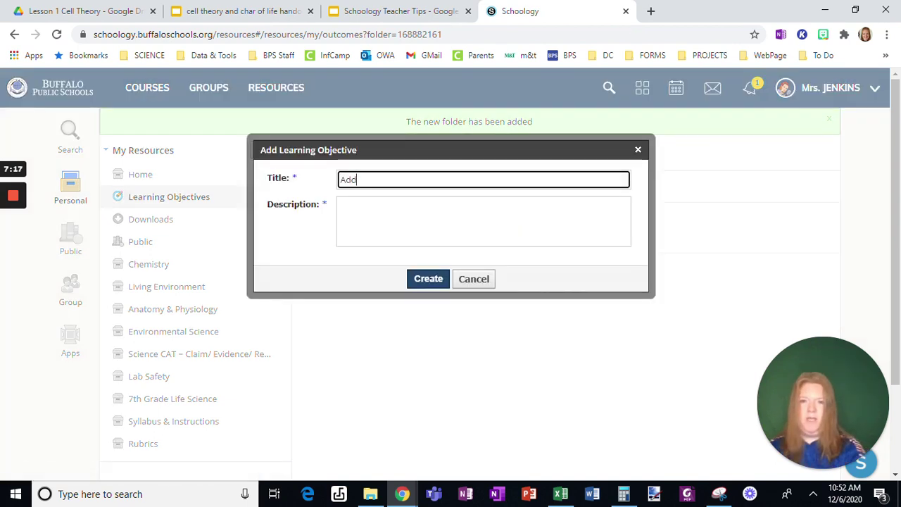
{"action": "type", "text": "Add Title"}
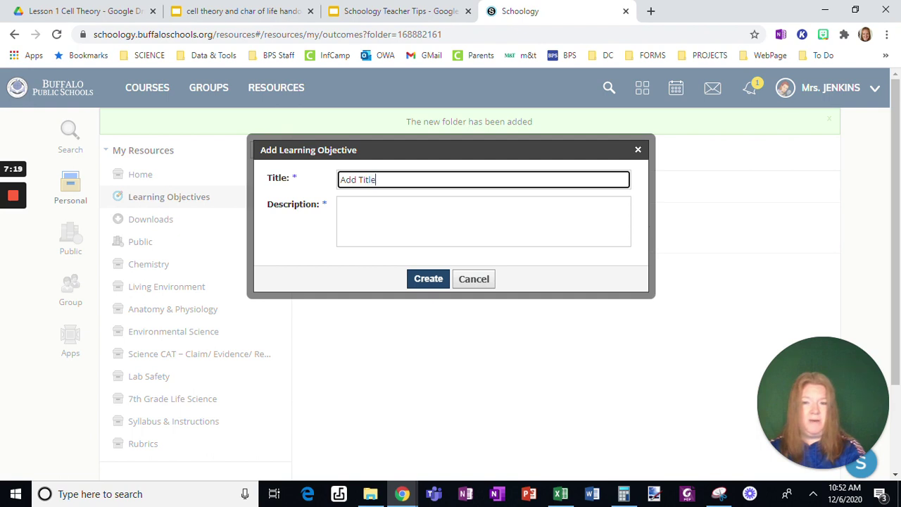
{"action": "left_click", "coordinate": [366, 211]}
{"action": "type", "text": "Students can add ti"}
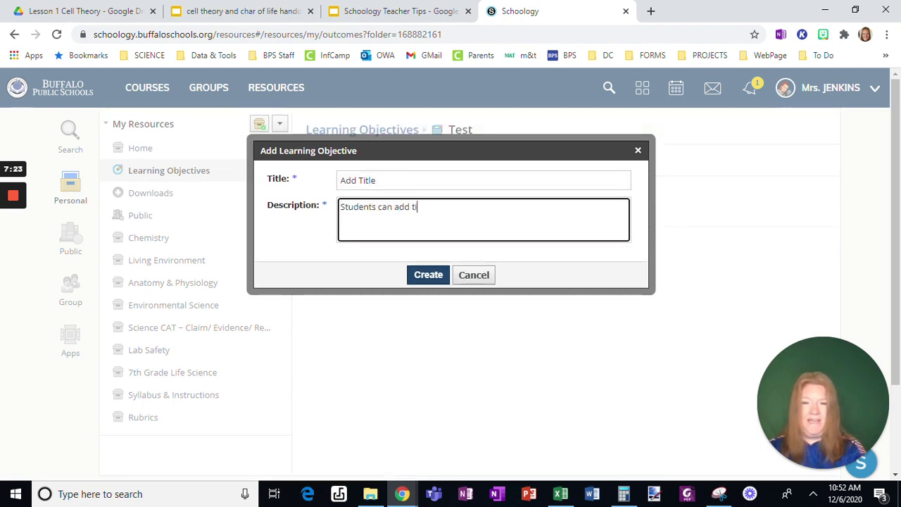
{"action": "type", "text": "g"}
{"action": "key", "text": "BackSpace"}
{"action": "type", "text": "tles to a document"}
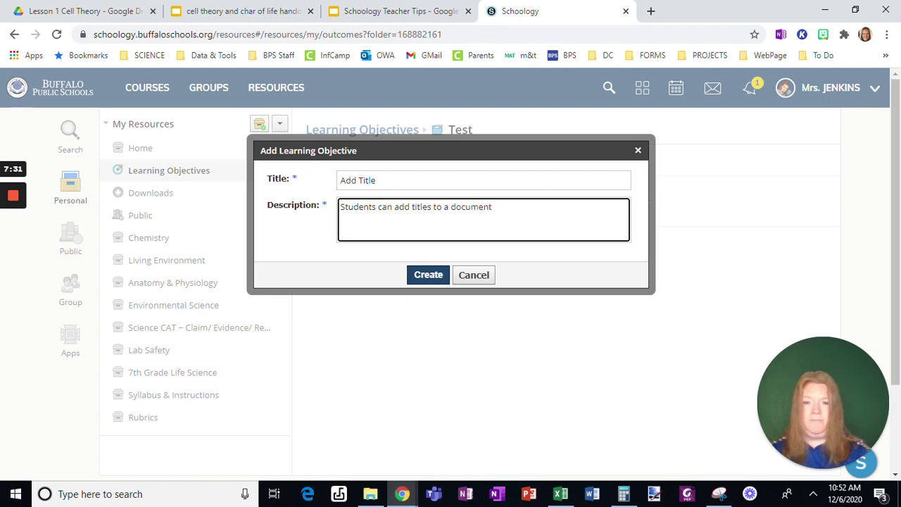
{"action": "left_click", "coordinate": [421, 277]}
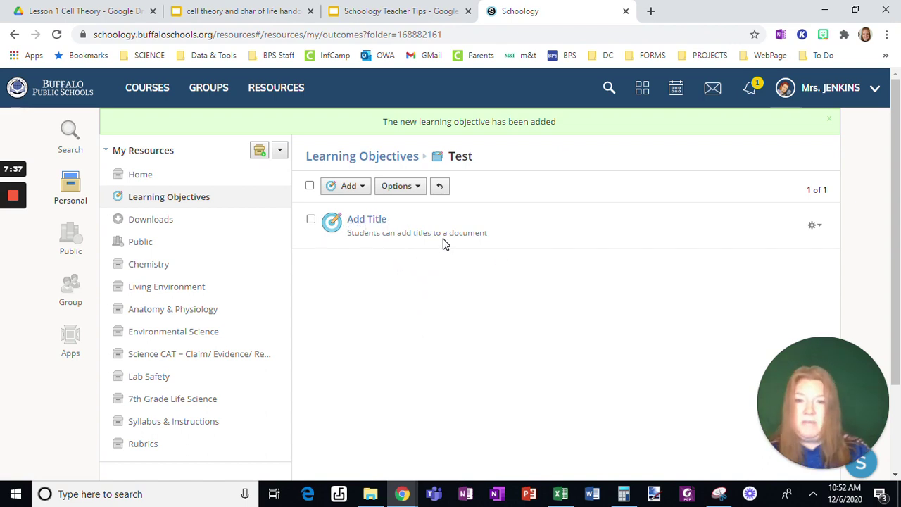
Return to the Learning Objectives folders, check Test's Copy to collections, then cancel the copy
{"action": "left_click", "coordinate": [365, 157]}
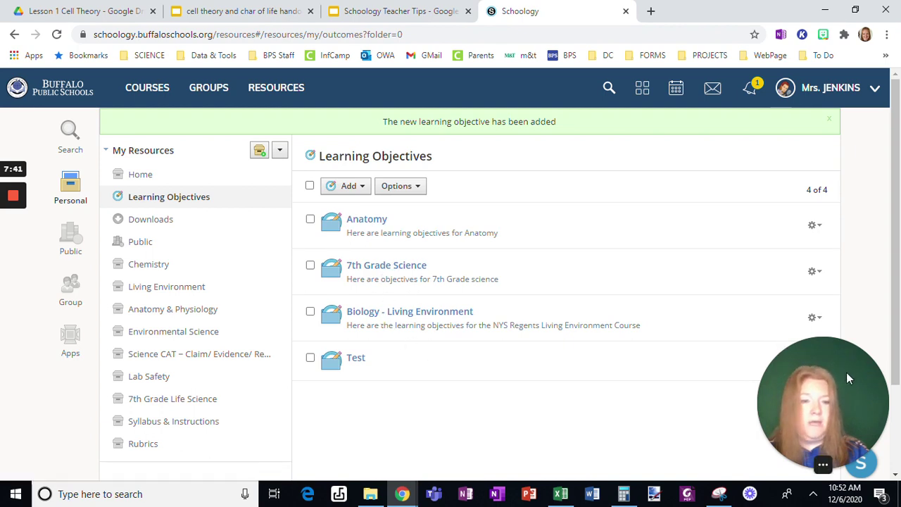
{"action": "left_click_drag", "start_coordinate": [846, 373], "coordinate": [857, 42]}
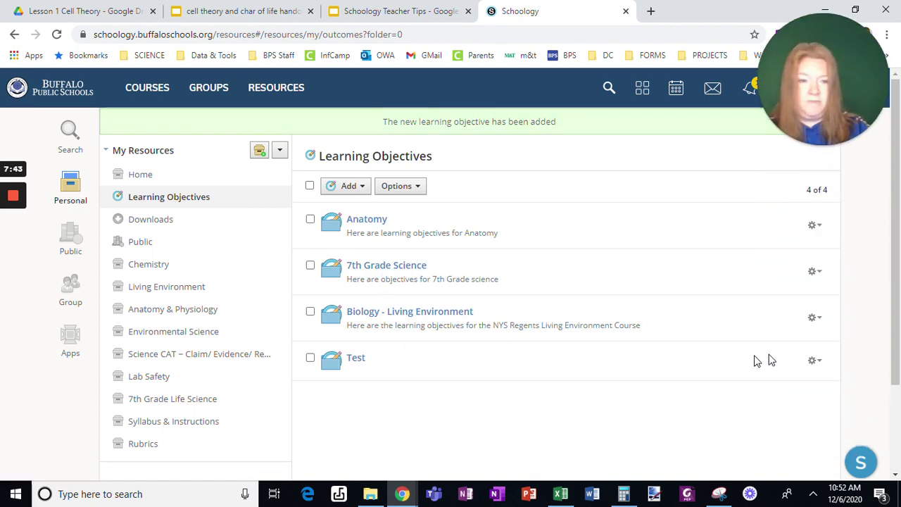
{"action": "left_click", "coordinate": [813, 336]}
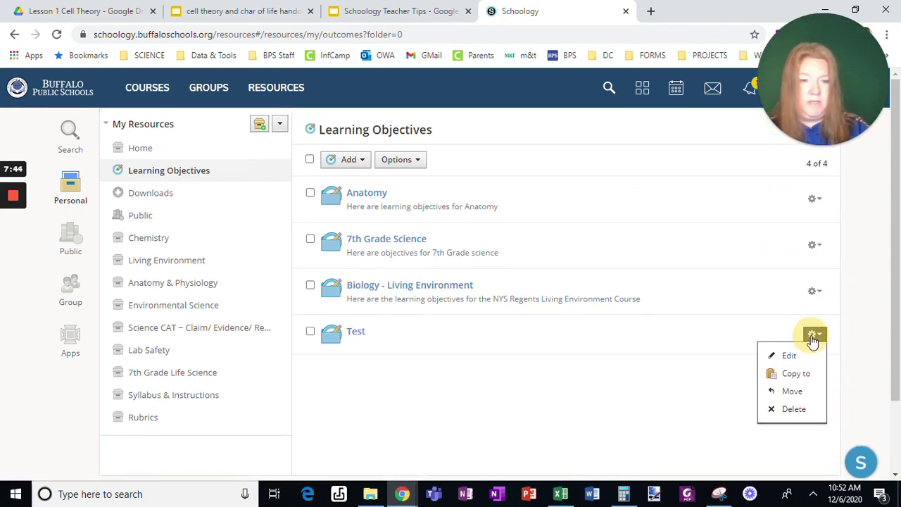
{"action": "left_click", "coordinate": [794, 375]}
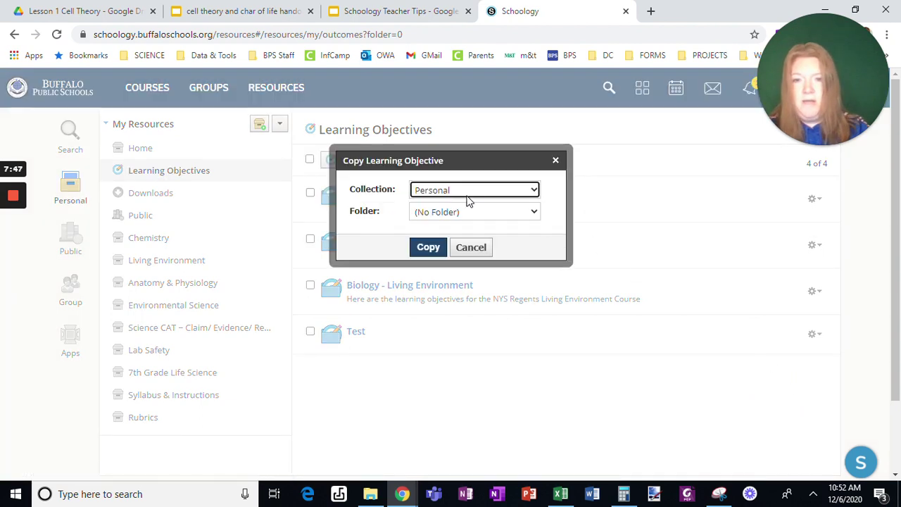
{"action": "left_click", "coordinate": [464, 191]}
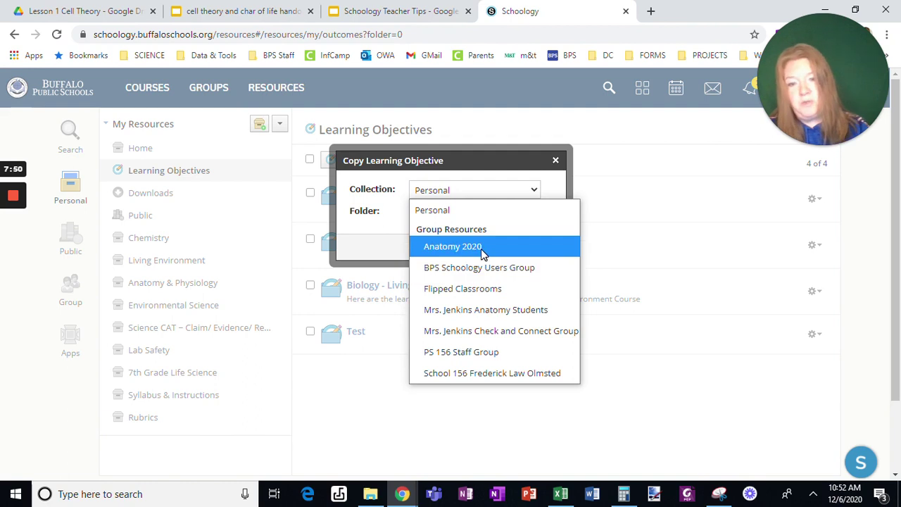
{"action": "left_click", "coordinate": [533, 191]}
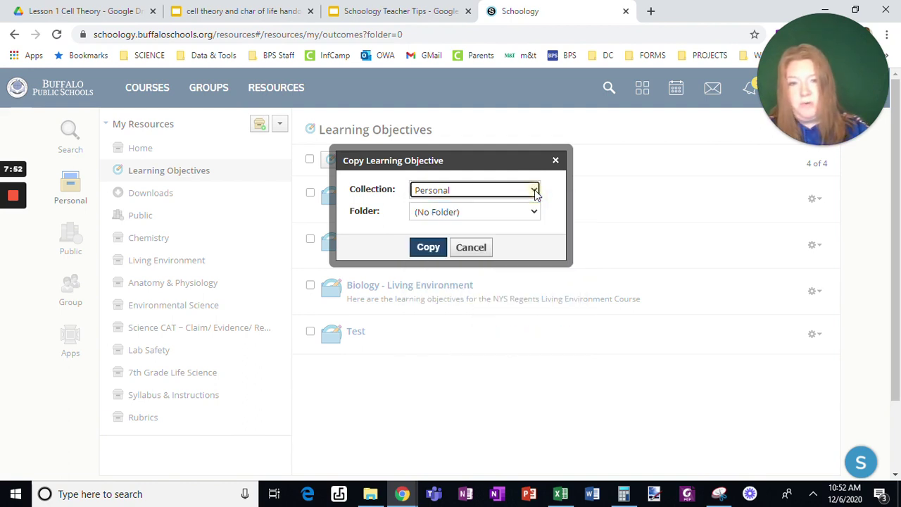
{"action": "left_click", "coordinate": [483, 249]}
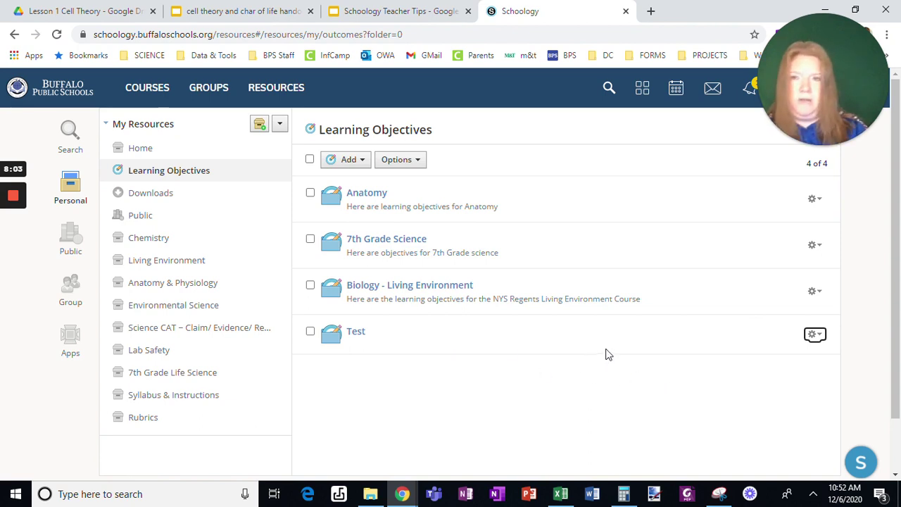
Open the Practice Course and preview a new assignment form, then discard it
{"action": "left_click", "coordinate": [154, 92]}
{"action": "left_click", "coordinate": [500, 319]}
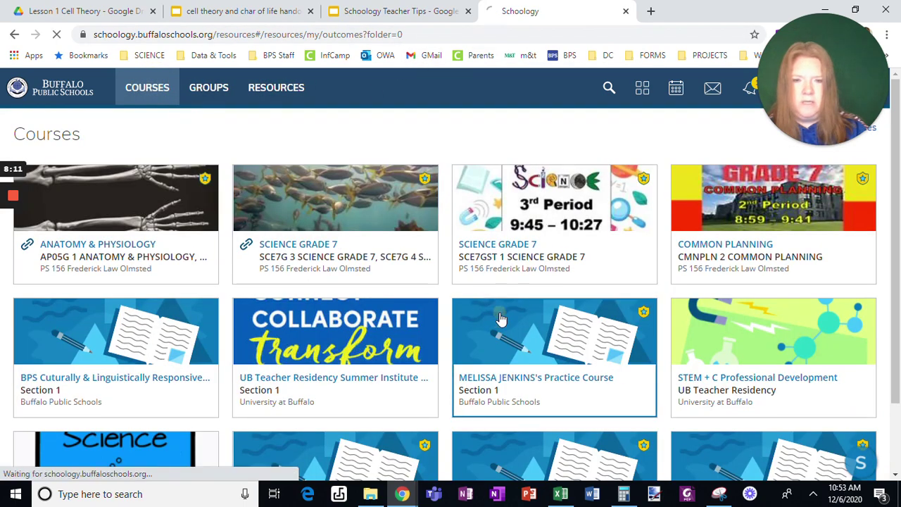
{"action": "scroll", "coordinate": [492, 313], "scroll_direction": "down", "scroll_amount": 3}
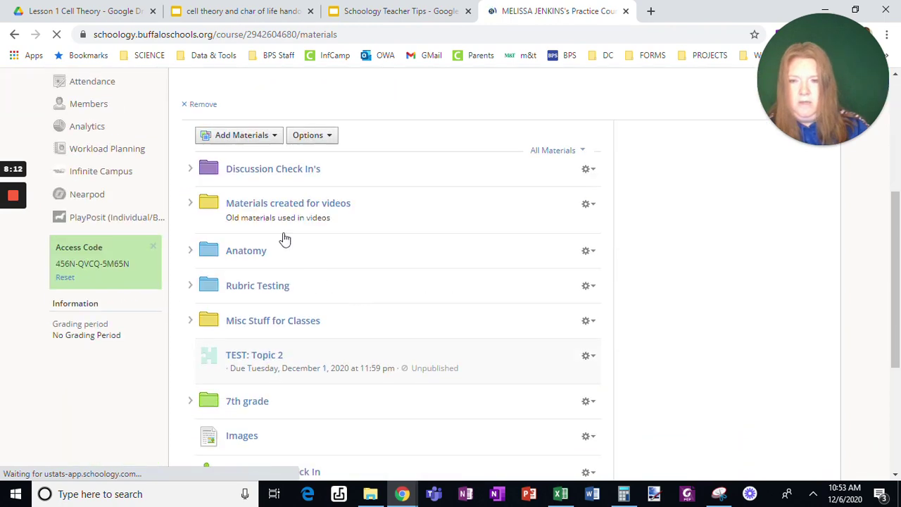
{"action": "left_click", "coordinate": [243, 139]}
{"action": "left_click", "coordinate": [248, 181]}
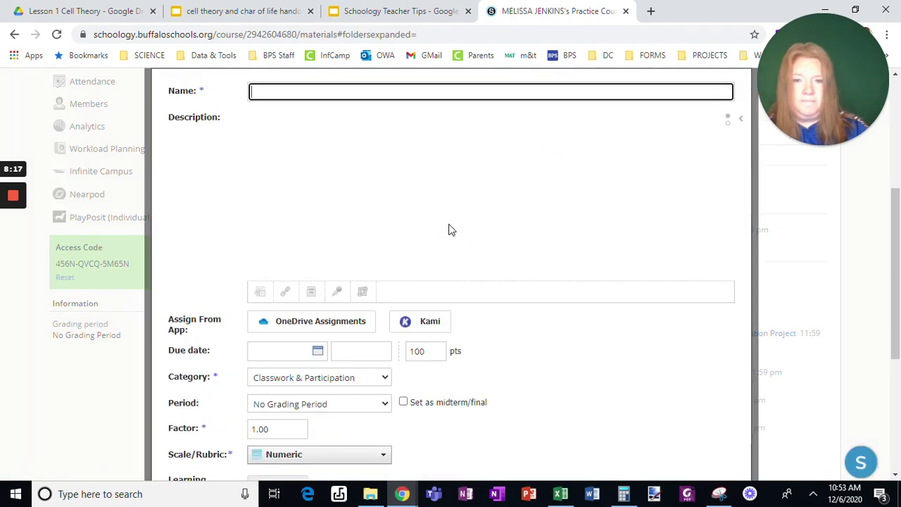
{"action": "scroll", "coordinate": [376, 343], "scroll_direction": "down", "scroll_amount": 4}
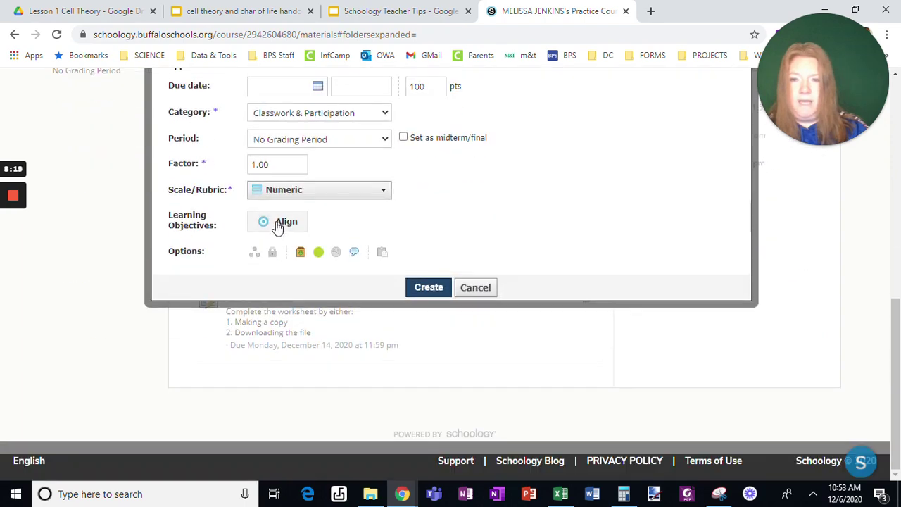
{"action": "left_click", "coordinate": [486, 290]}
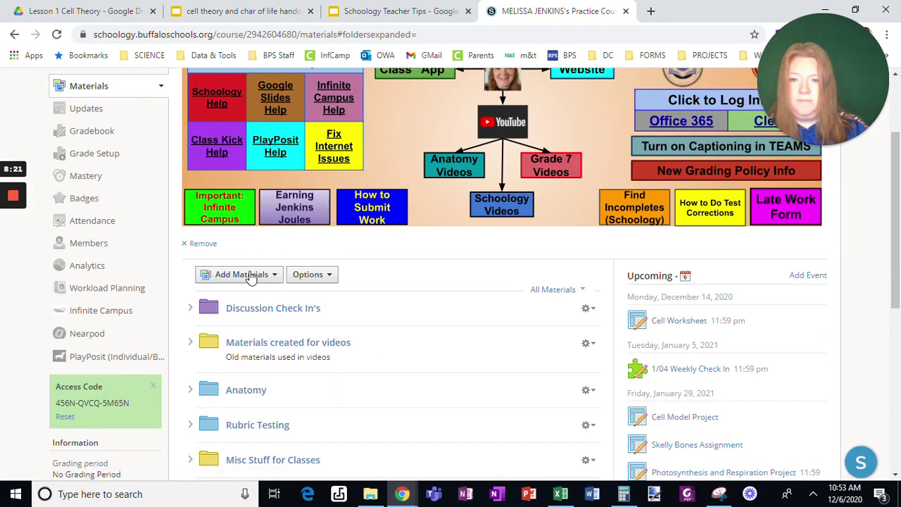
Preview and discard a new page form, then preview the new discussion form
{"action": "left_click", "coordinate": [242, 274]}
{"action": "left_click", "coordinate": [237, 408]}
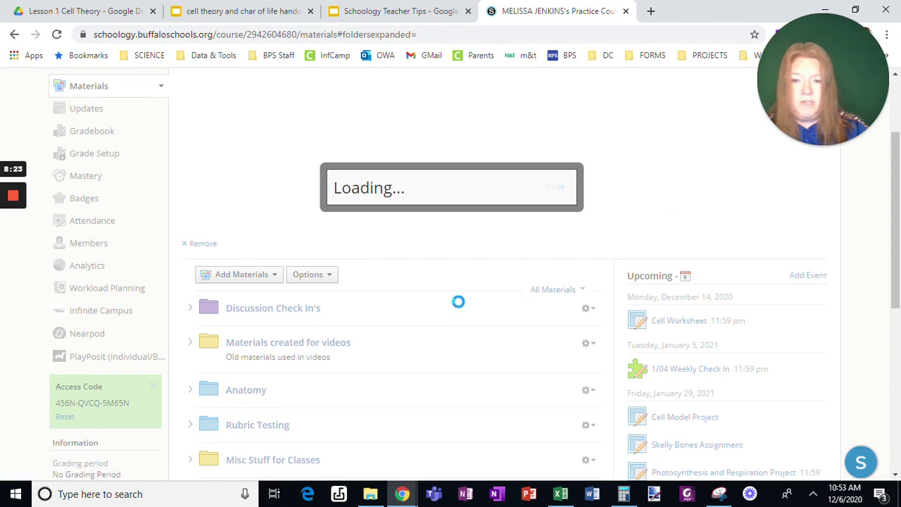
{"action": "scroll", "coordinate": [249, 202], "scroll_direction": "down", "scroll_amount": 4}
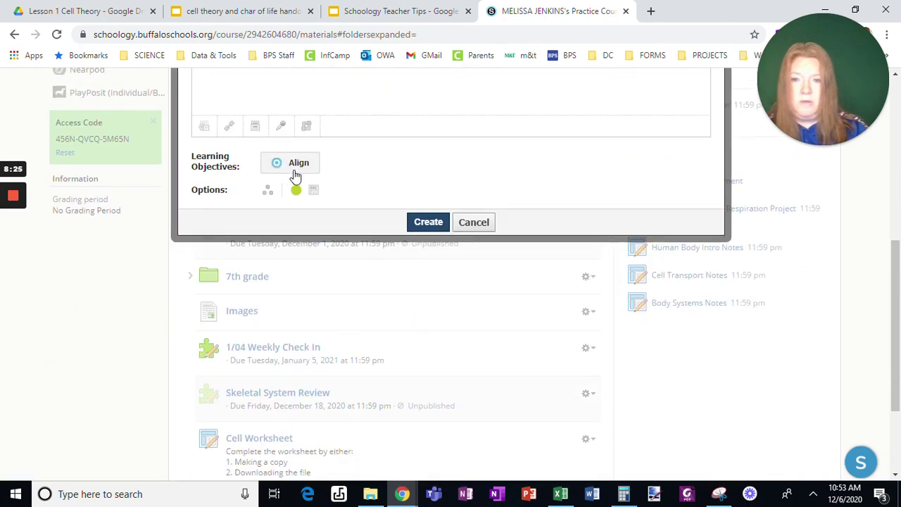
{"action": "left_click", "coordinate": [473, 223]}
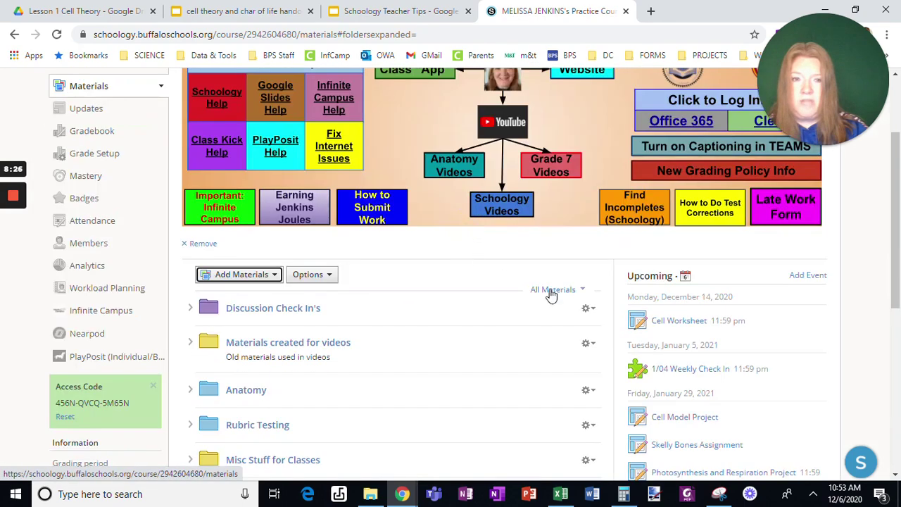
{"action": "left_click", "coordinate": [267, 278]}
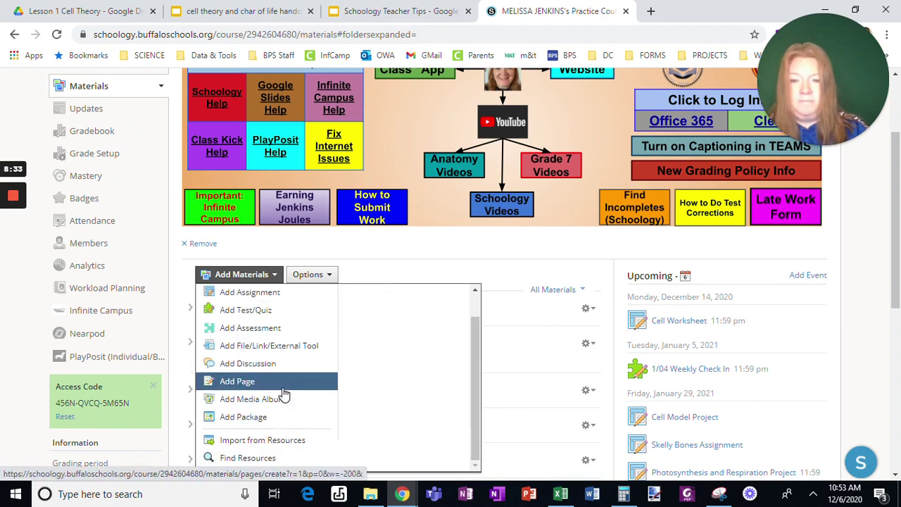
{"action": "left_click", "coordinate": [276, 364]}
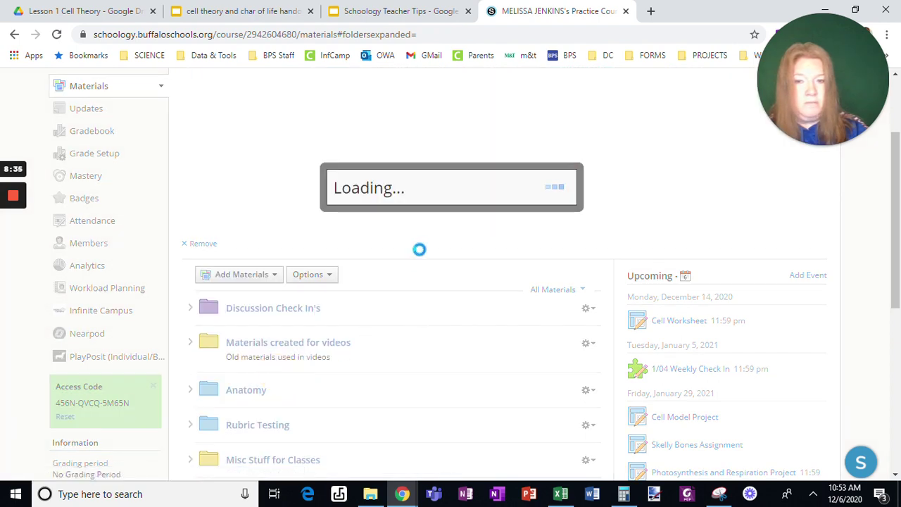
{"action": "scroll", "coordinate": [442, 317], "scroll_direction": "down", "scroll_amount": 1}
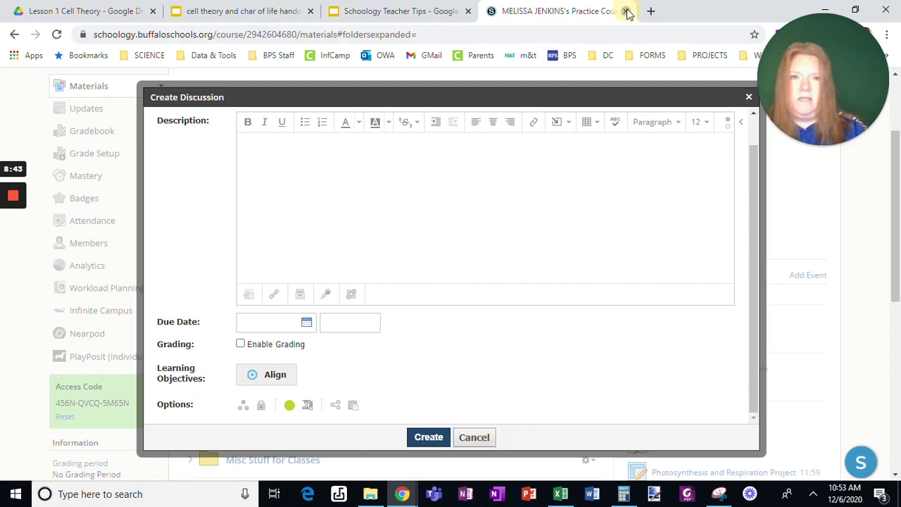
Close the course tab, advance the full-screen Teacher Tips slides to Extra Credit, and follow its link
{"action": "left_click", "coordinate": [625, 11]}
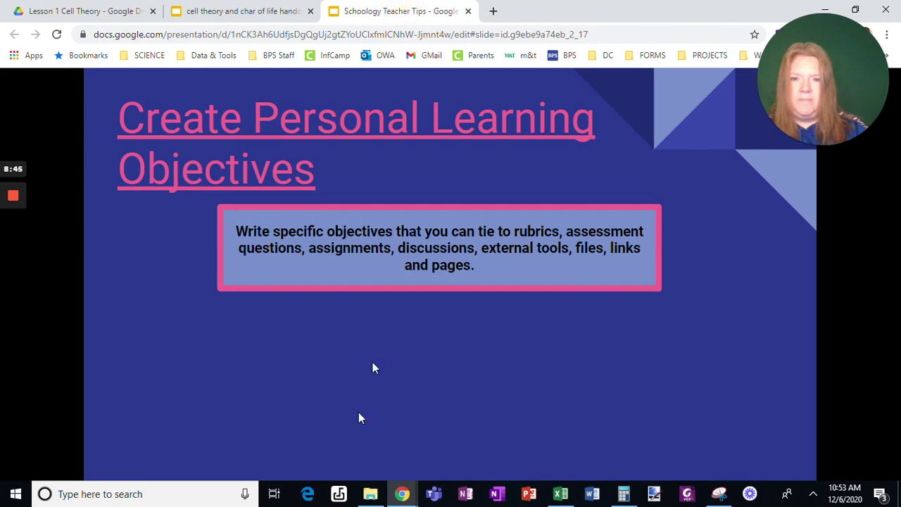
{"action": "left_click", "coordinate": [423, 451]}
{"action": "key", "text": "Right"}
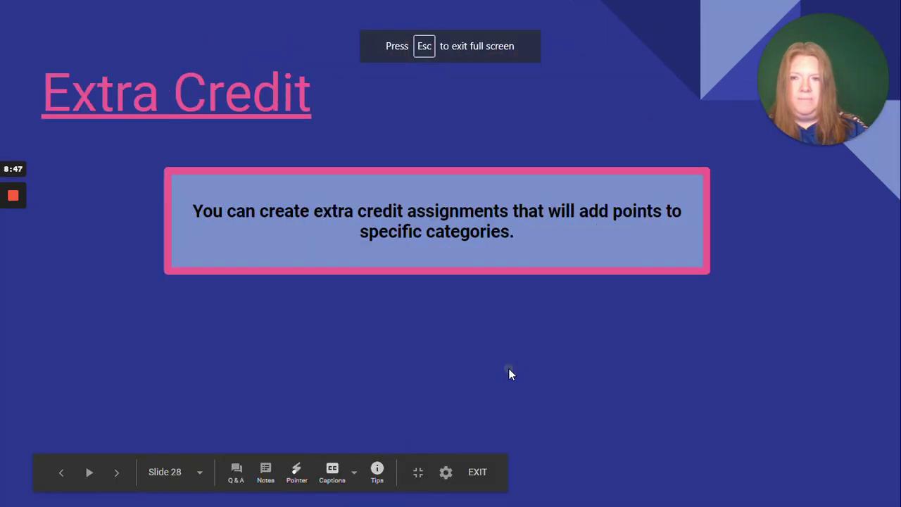
{"action": "left_click", "coordinate": [198, 106]}
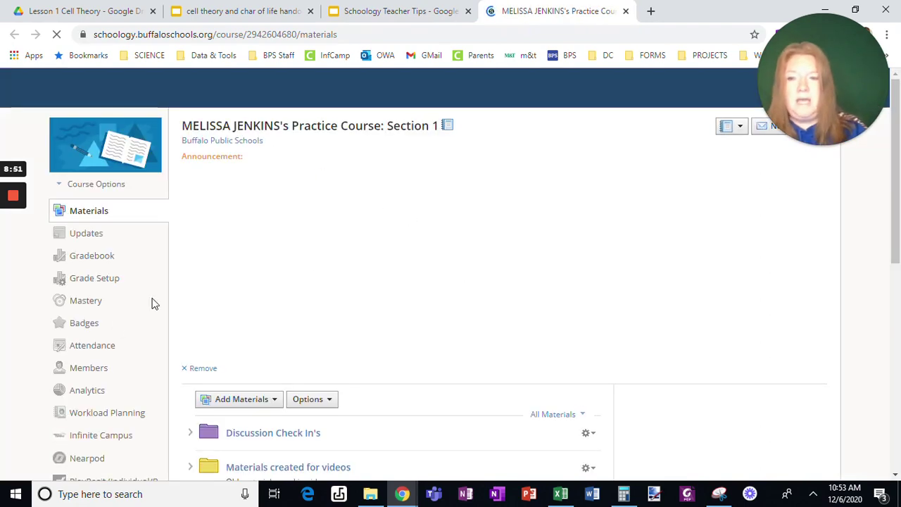
Draft a new assignment with 0 points, Classwork & Participation category, and comments turned off
{"action": "scroll", "coordinate": [343, 335], "scroll_direction": "down", "scroll_amount": 2}
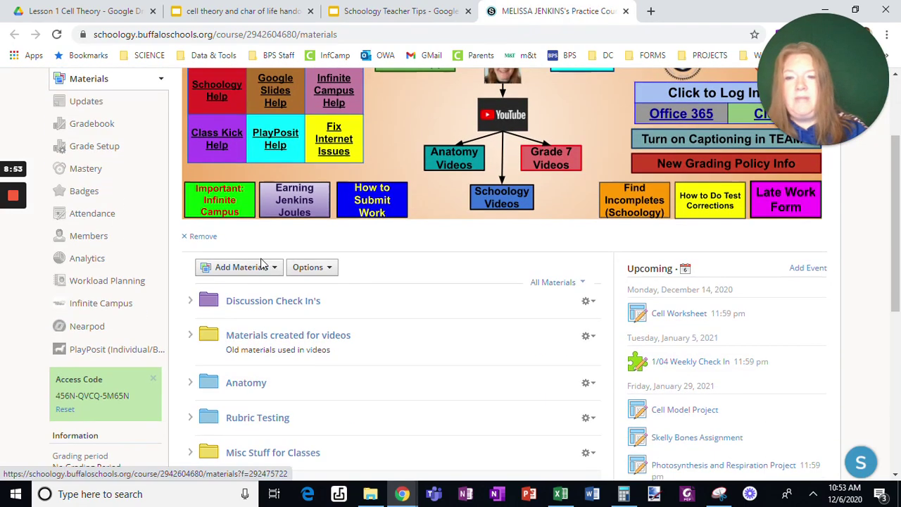
{"action": "left_click", "coordinate": [255, 268]}
{"action": "left_click", "coordinate": [261, 318]}
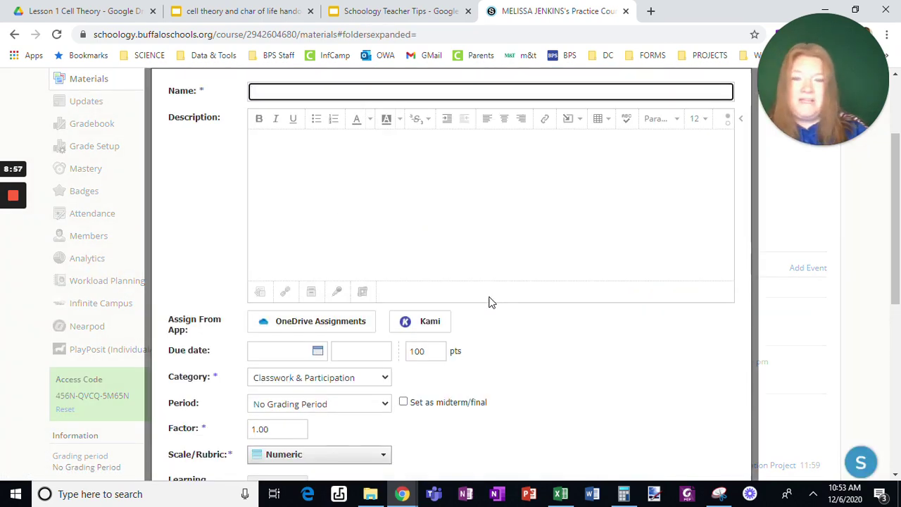
{"action": "scroll", "coordinate": [458, 342], "scroll_direction": "down", "scroll_amount": 2}
{"action": "left_click_drag", "start_coordinate": [435, 220], "coordinate": [395, 223]}
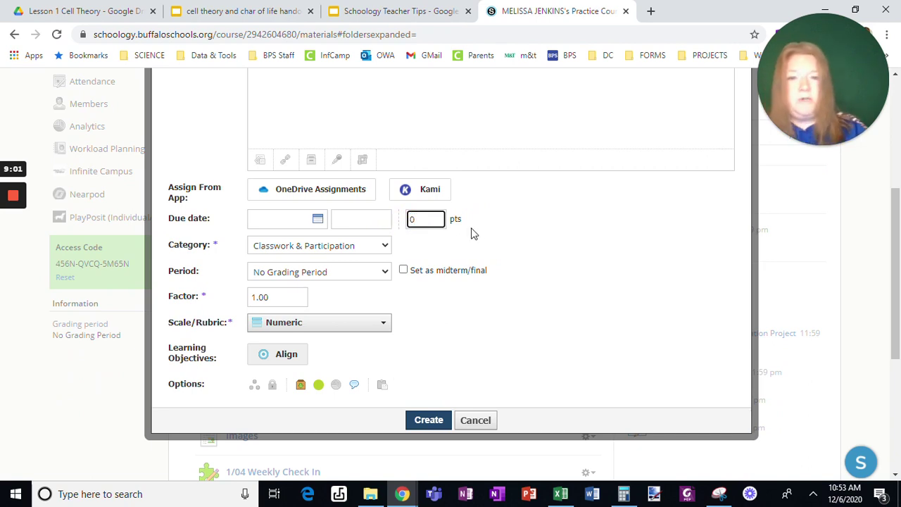
{"action": "left_click", "coordinate": [498, 234]}
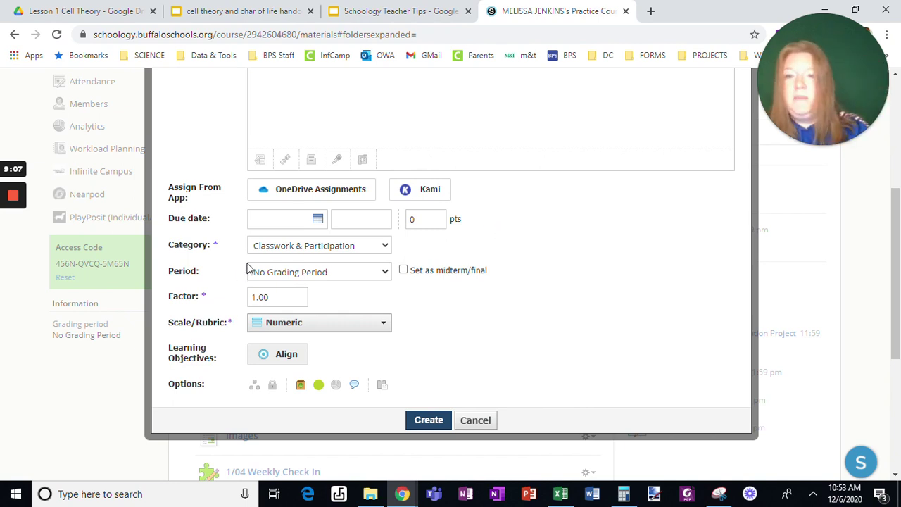
{"action": "left_click", "coordinate": [272, 246]}
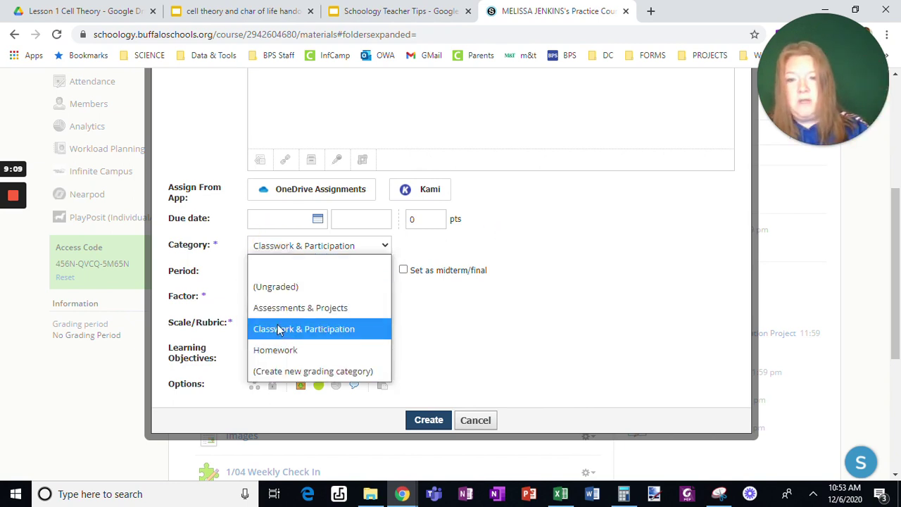
{"action": "left_click", "coordinate": [544, 271]}
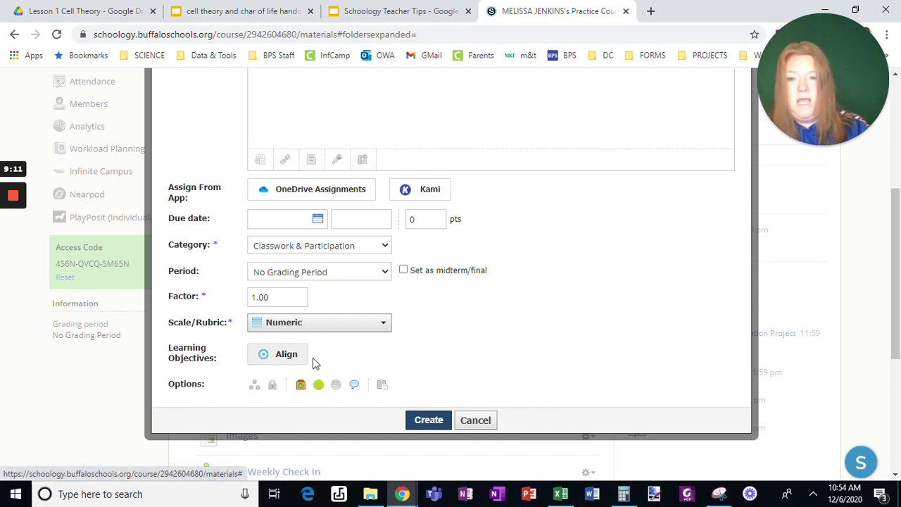
{"action": "left_click", "coordinate": [356, 387]}
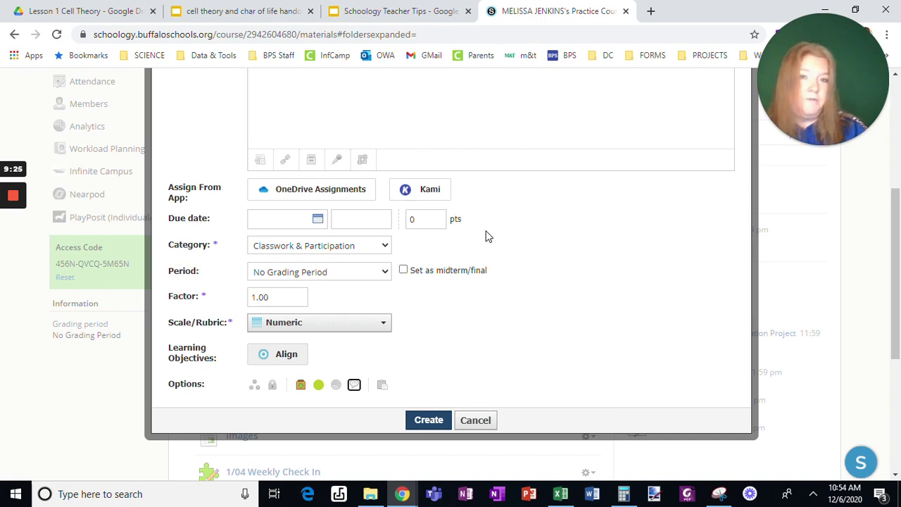
Discard the extra credit draft and open the Grade Setup page from the full-screen slide
{"action": "left_click", "coordinate": [475, 420]}
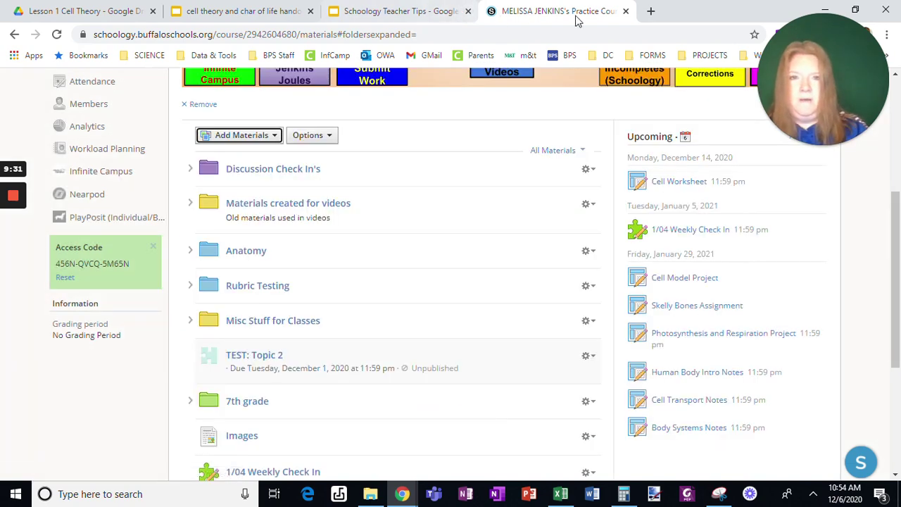
{"action": "left_click", "coordinate": [625, 12]}
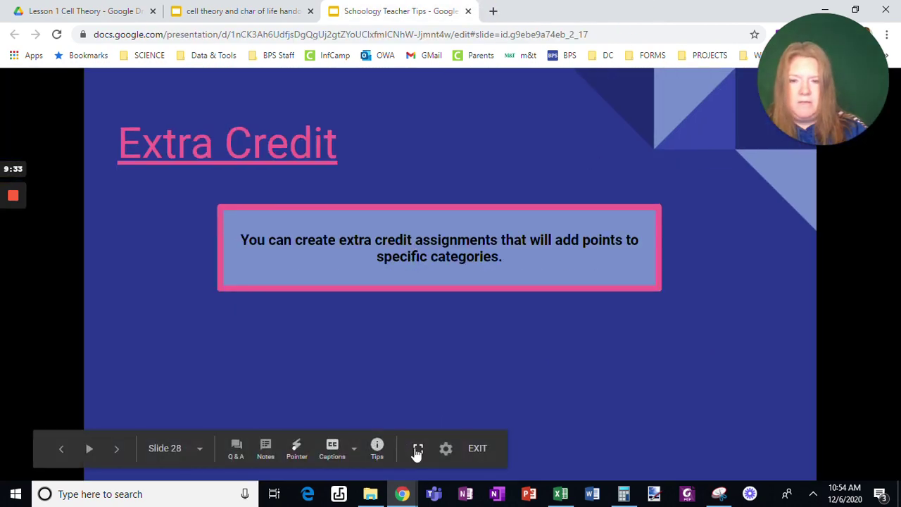
{"action": "left_click", "coordinate": [417, 450]}
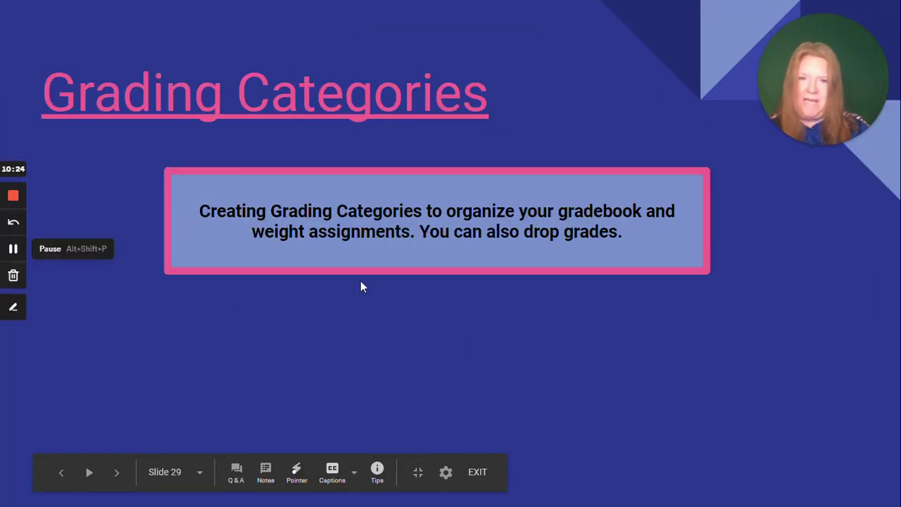
{"action": "left_click", "coordinate": [293, 115]}
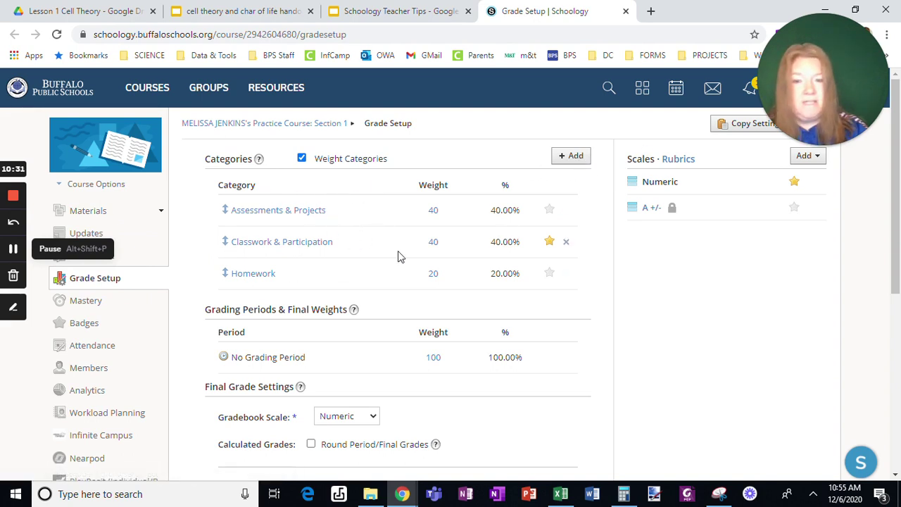
Review a new category's options, total points calculation and drop lowest 0, then cancel it
{"action": "left_click", "coordinate": [579, 156]}
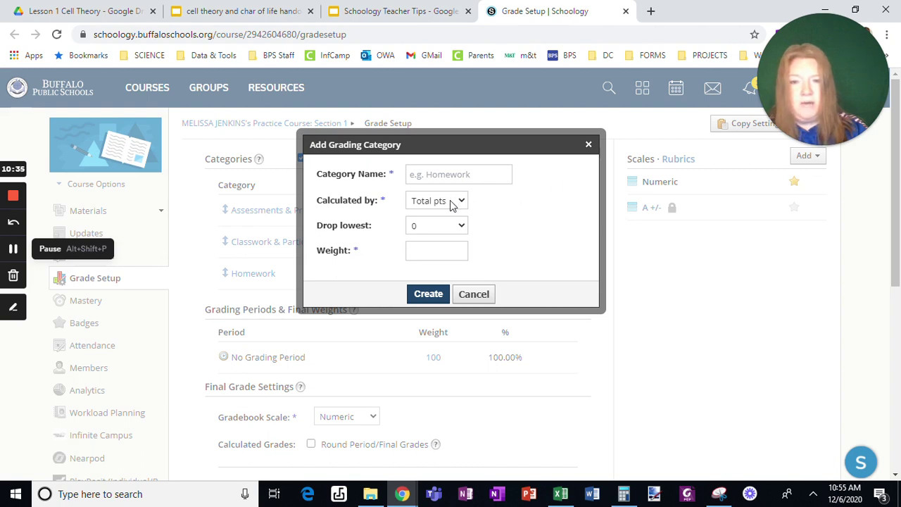
{"action": "left_click", "coordinate": [438, 203]}
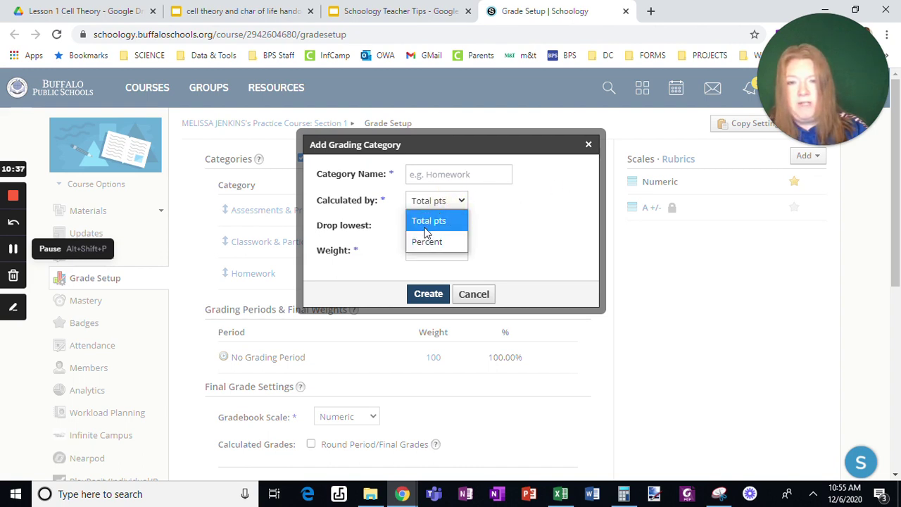
{"action": "left_click", "coordinate": [428, 223]}
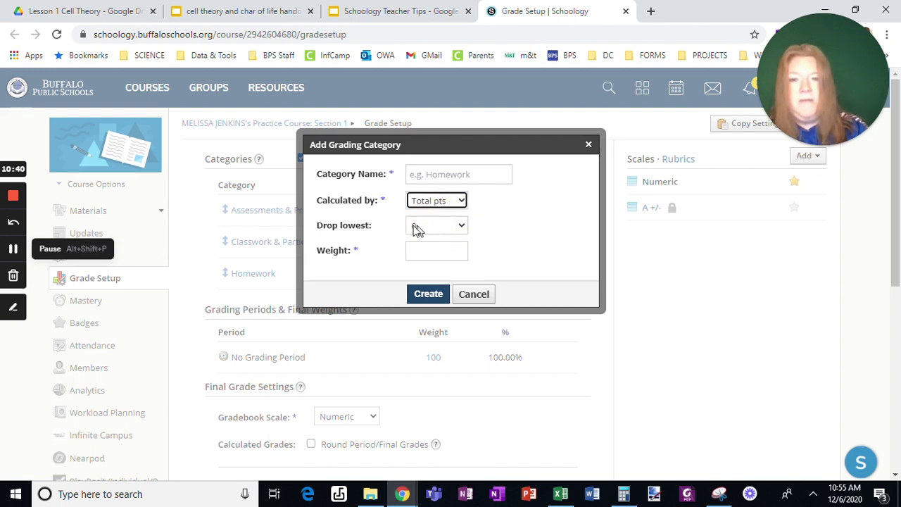
{"action": "left_click", "coordinate": [416, 227]}
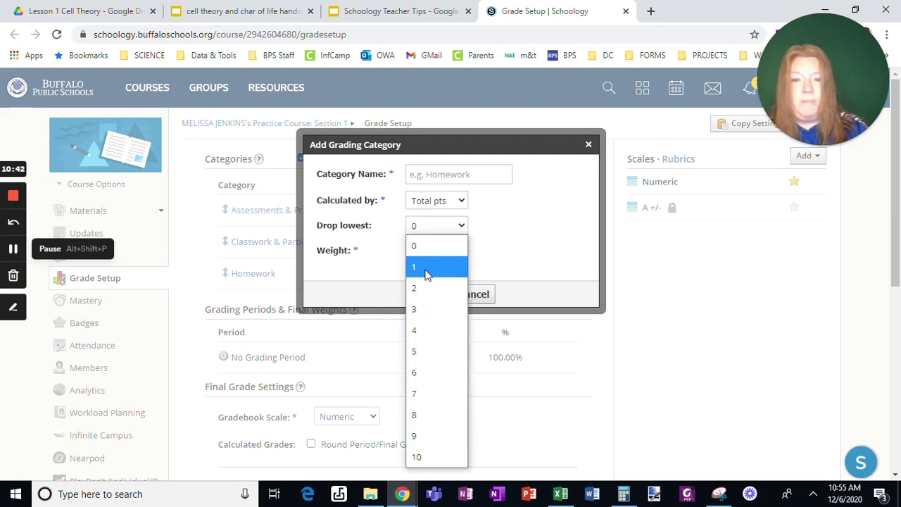
{"action": "left_click", "coordinate": [416, 232]}
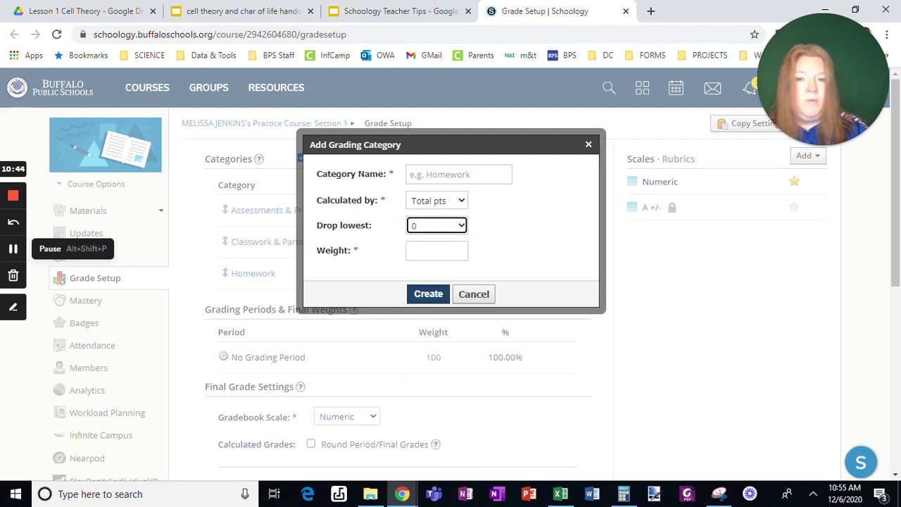
{"action": "left_click", "coordinate": [432, 251]}
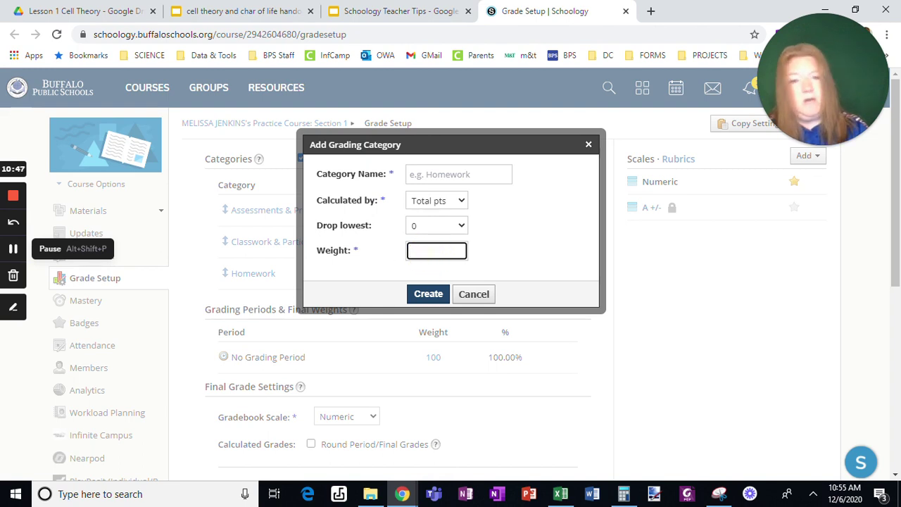
{"action": "left_click", "coordinate": [471, 296]}
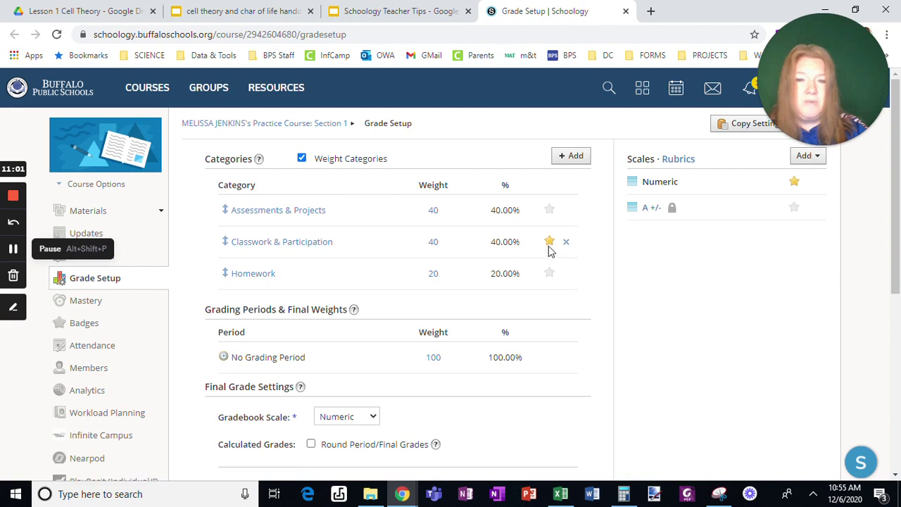
{"action": "left_click", "coordinate": [550, 210]}
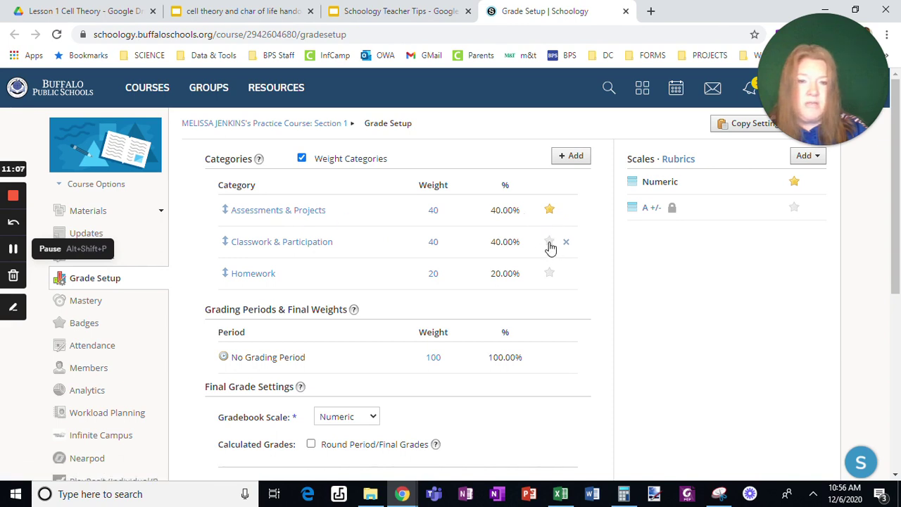
{"action": "left_click", "coordinate": [550, 242]}
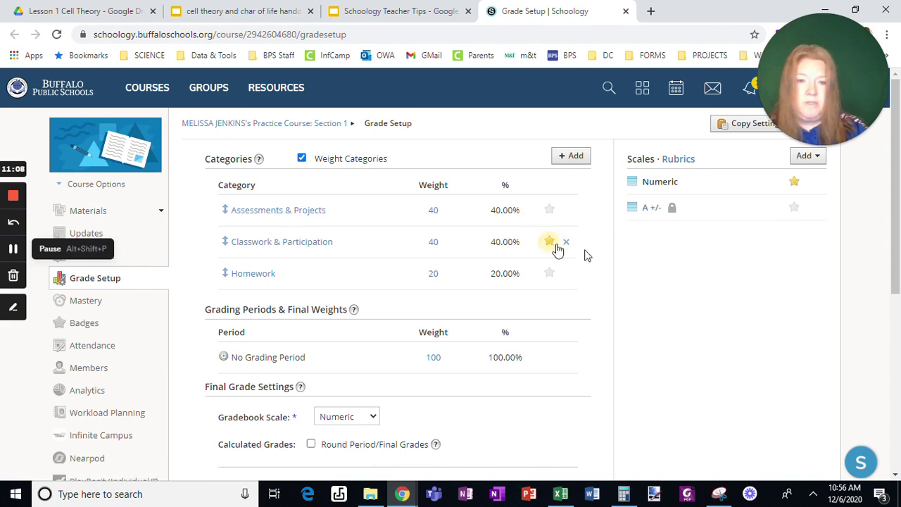
{"action": "left_click", "coordinate": [794, 207]}
{"action": "left_click", "coordinate": [794, 181]}
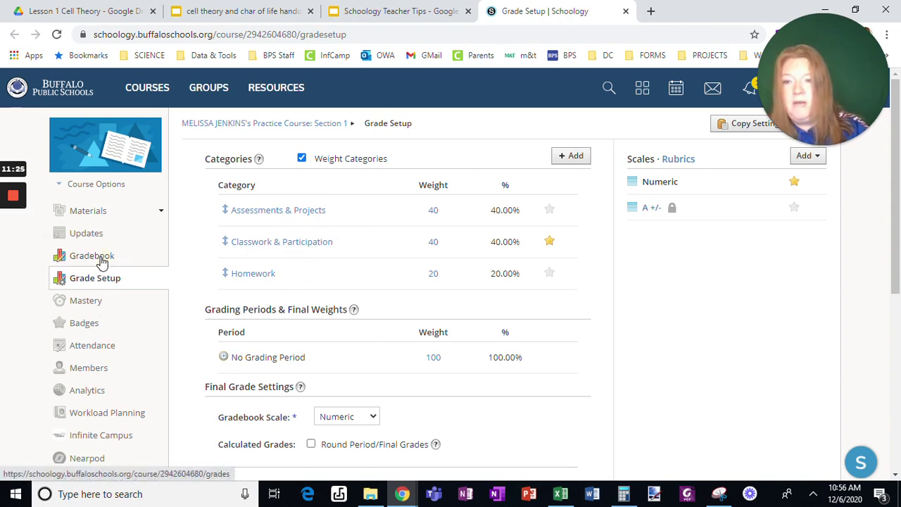
Open the Gradebook and filter materials to Homework, then to Assessments & Projects
{"action": "left_click", "coordinate": [101, 261]}
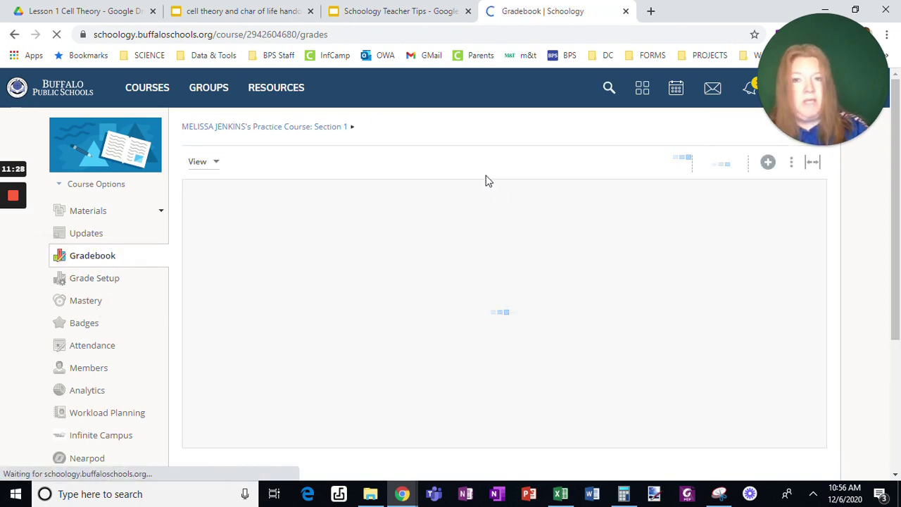
{"action": "left_click", "coordinate": [474, 163]}
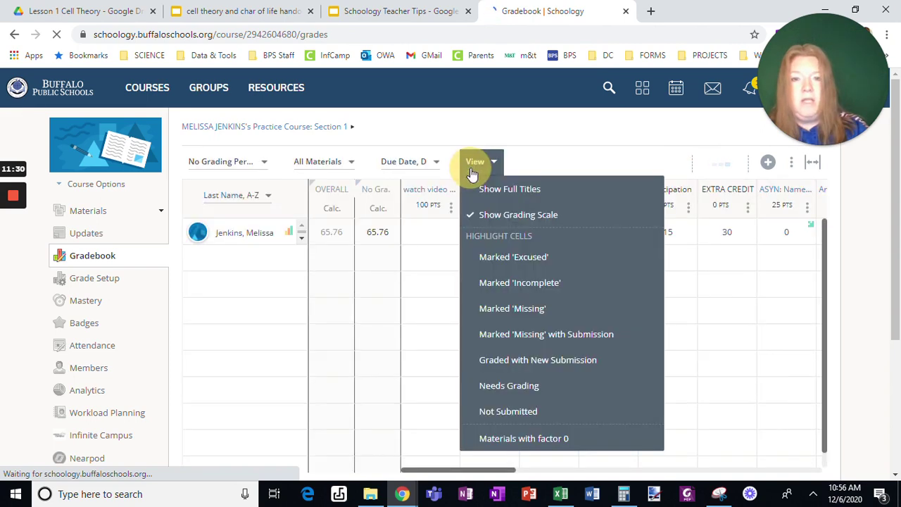
{"action": "left_click", "coordinate": [345, 163]}
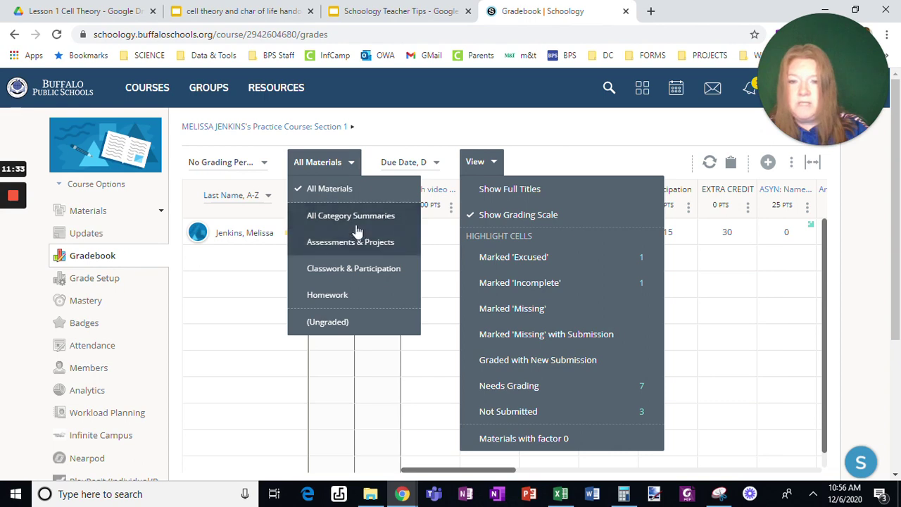
{"action": "left_click", "coordinate": [336, 298]}
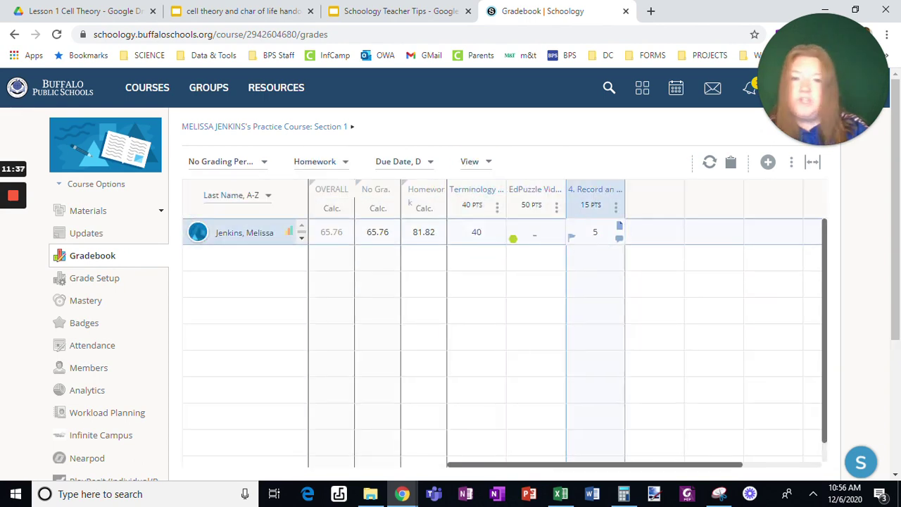
{"action": "left_click", "coordinate": [331, 163]}
{"action": "left_click", "coordinate": [344, 239]}
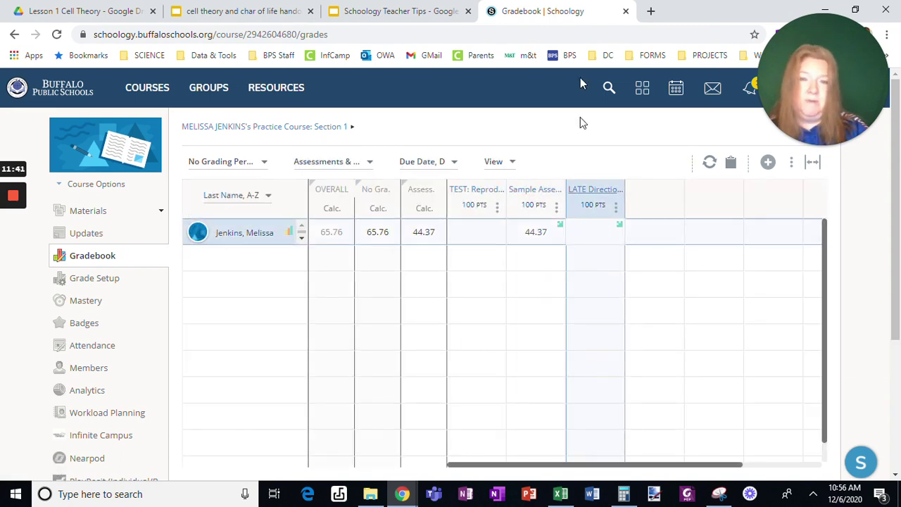
Advance the slides to Grade Statistics and open its linked gradebook at full page width
{"action": "left_click", "coordinate": [623, 11]}
{"action": "left_click", "coordinate": [417, 450]}
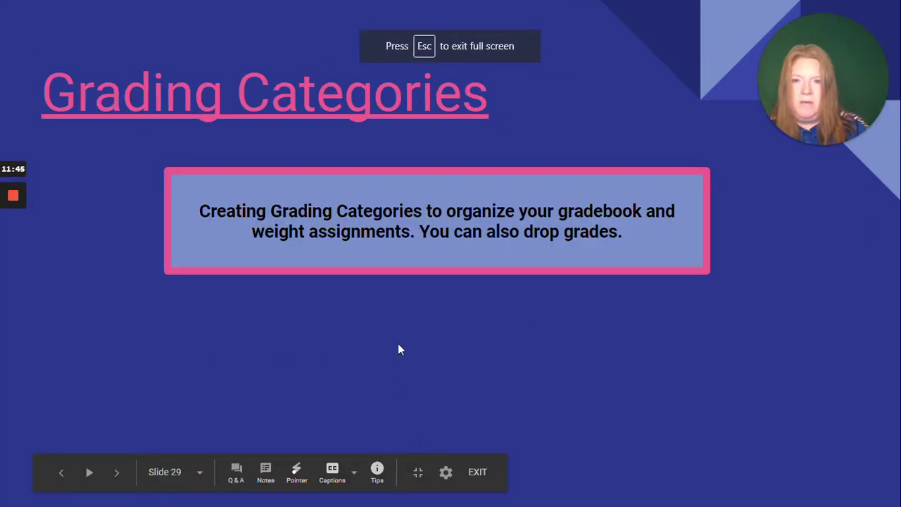
{"action": "key", "text": "Right"}
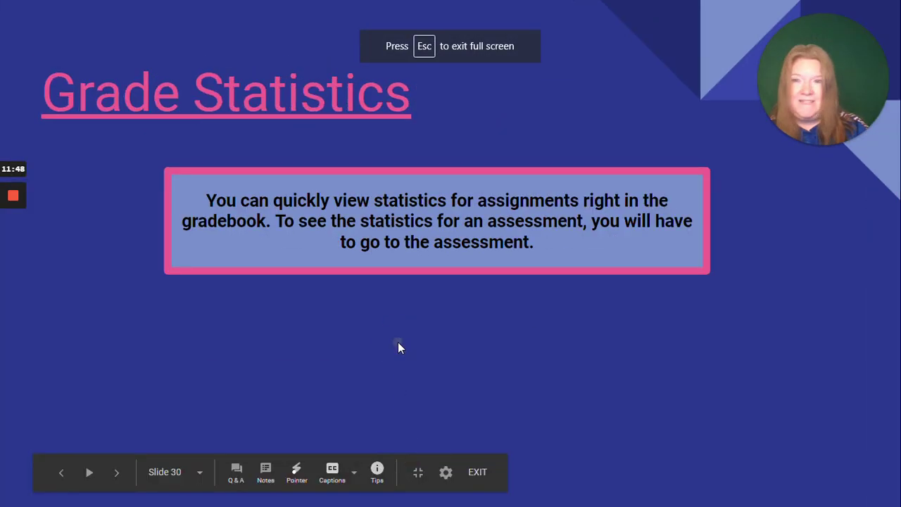
{"action": "left_click", "coordinate": [208, 116]}
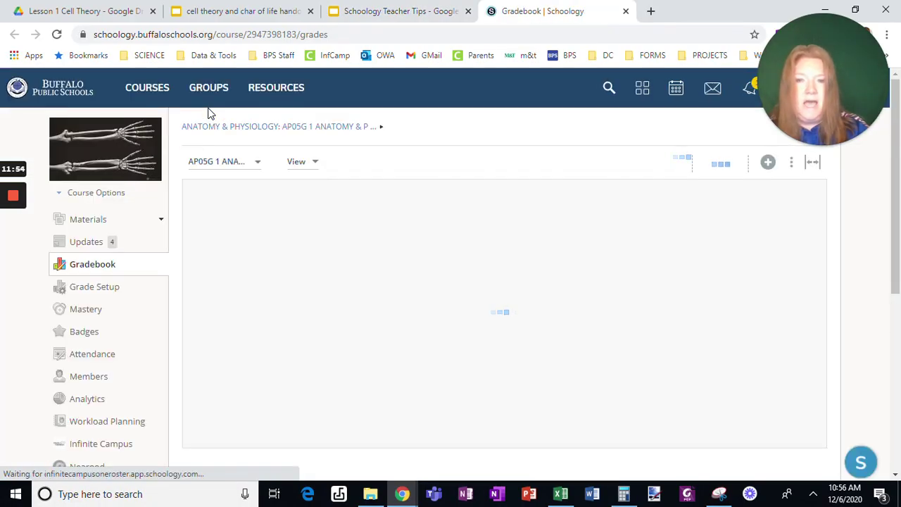
{"action": "left_click", "coordinate": [814, 166]}
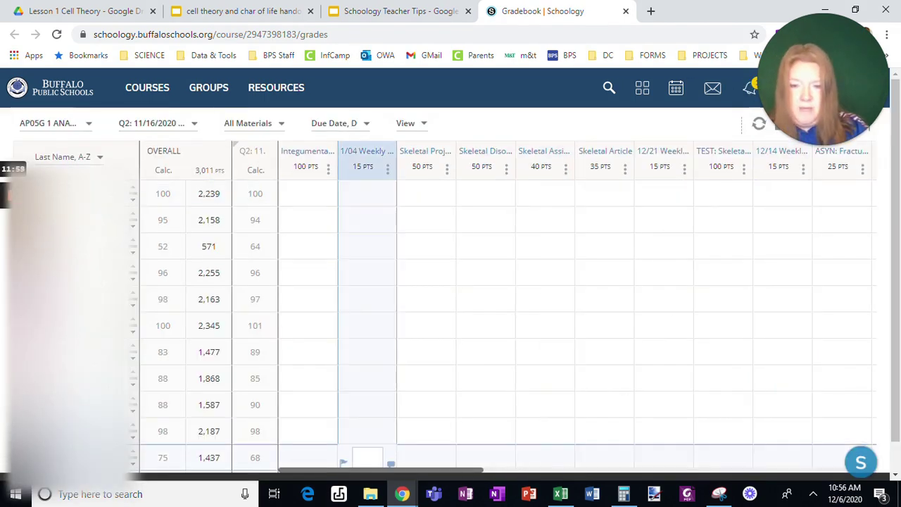
{"action": "left_click_drag", "start_coordinate": [378, 477], "coordinate": [617, 468]}
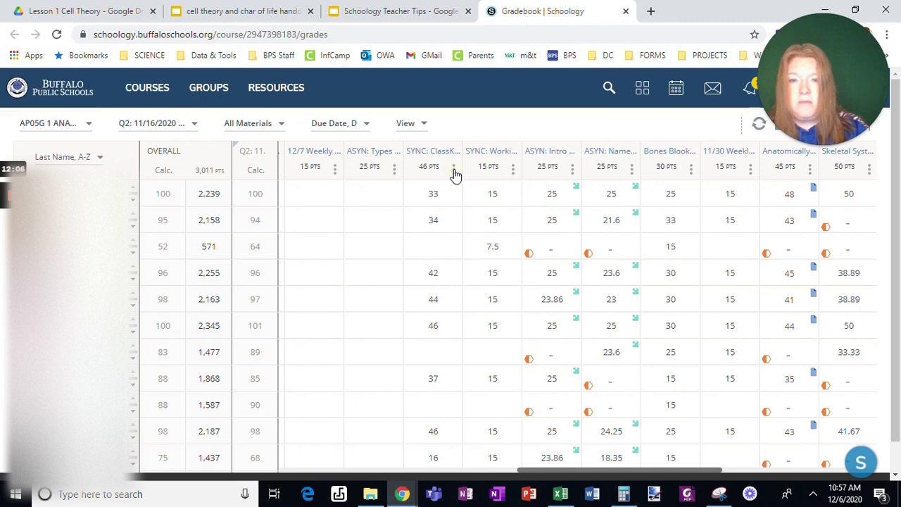
View score statistics for the 46-point and 15-point SYNC assignments, then close the gradebook
{"action": "left_click", "coordinate": [453, 170]}
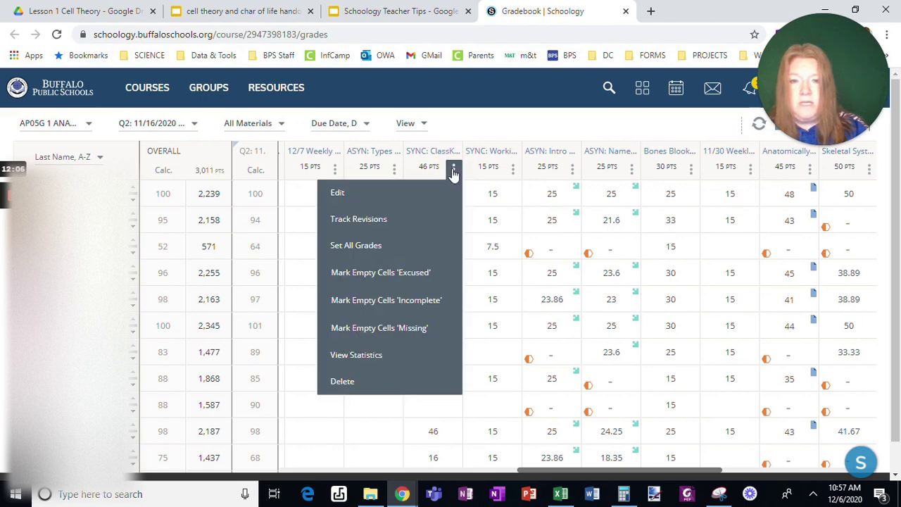
{"action": "left_click", "coordinate": [380, 354]}
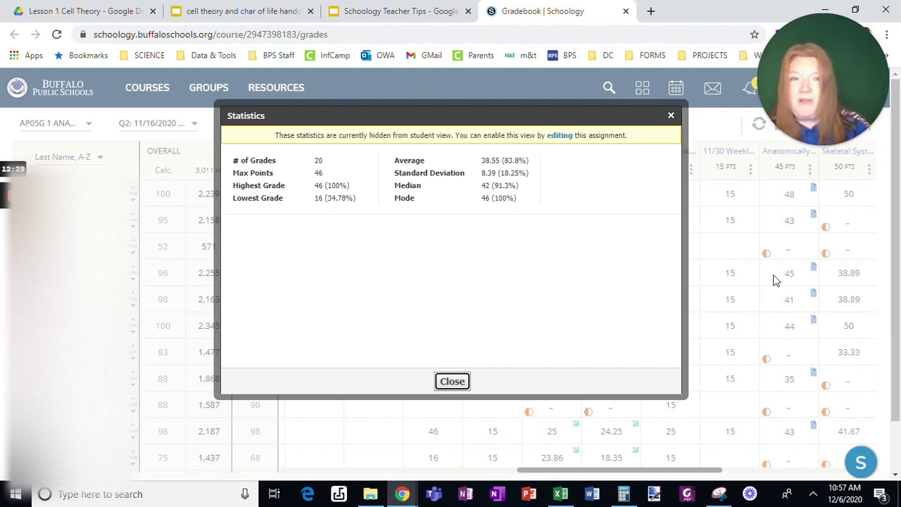
{"action": "left_click", "coordinate": [453, 383]}
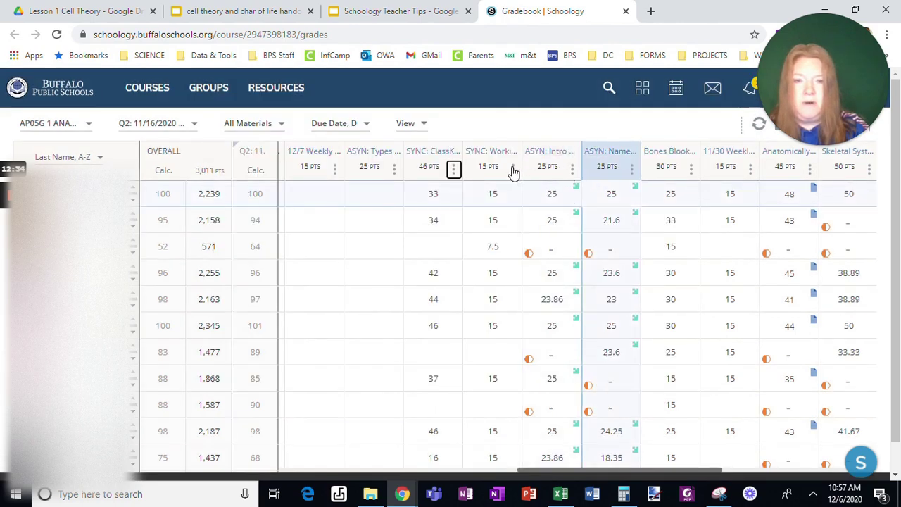
{"action": "left_click", "coordinate": [512, 170]}
{"action": "left_click", "coordinate": [430, 354]}
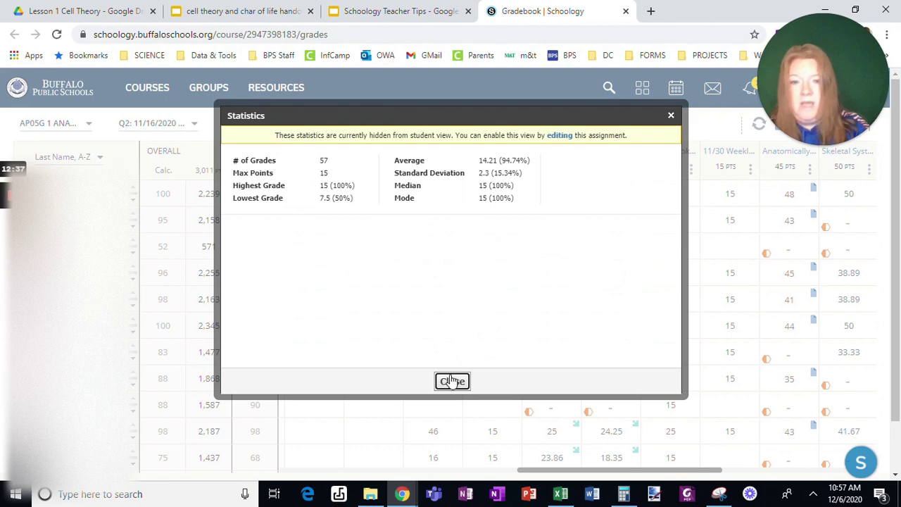
{"action": "left_click", "coordinate": [451, 382]}
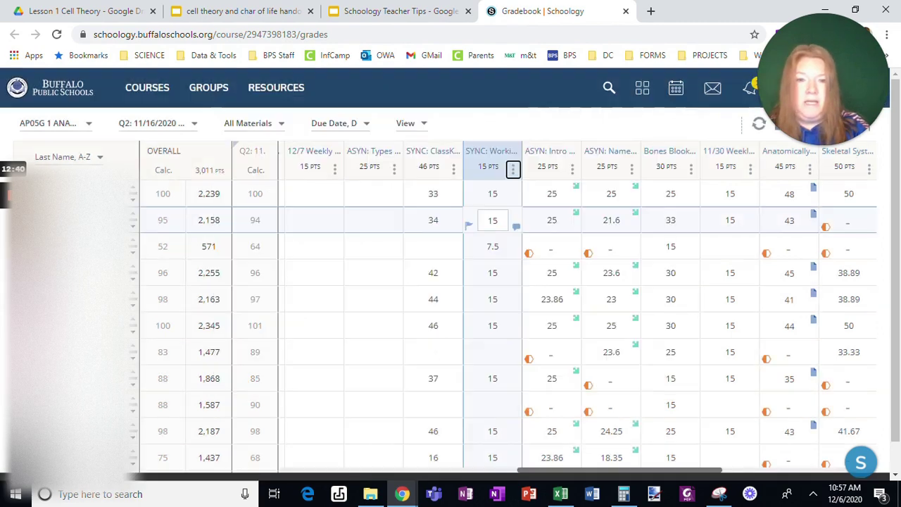
{"action": "left_click", "coordinate": [572, 170]}
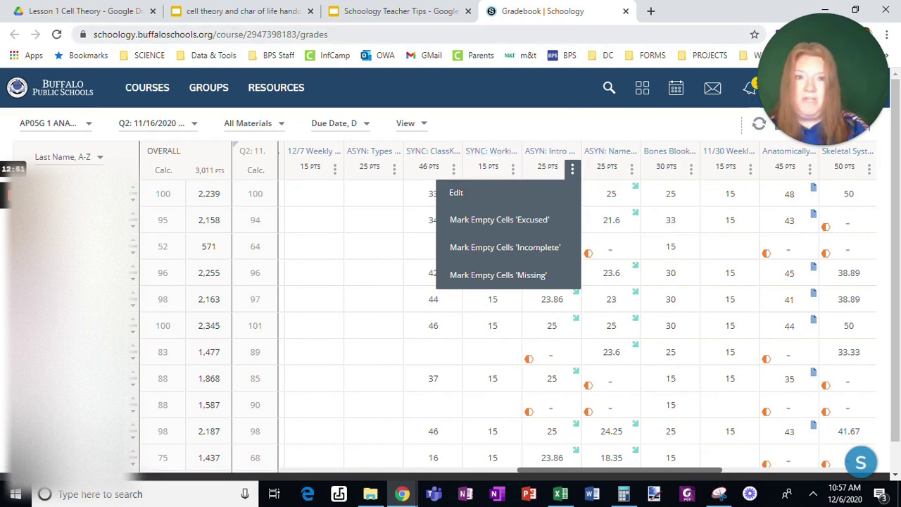
{"action": "left_click", "coordinate": [627, 11]}
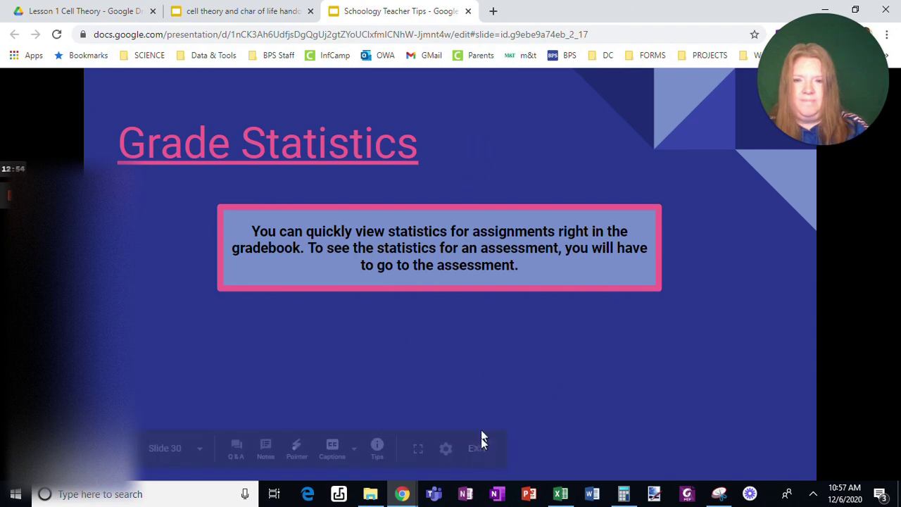
Advance the slides and open the Classkick login page in a new tab, copying its address
{"action": "left_click", "coordinate": [418, 451]}
{"action": "key", "text": "Right"}
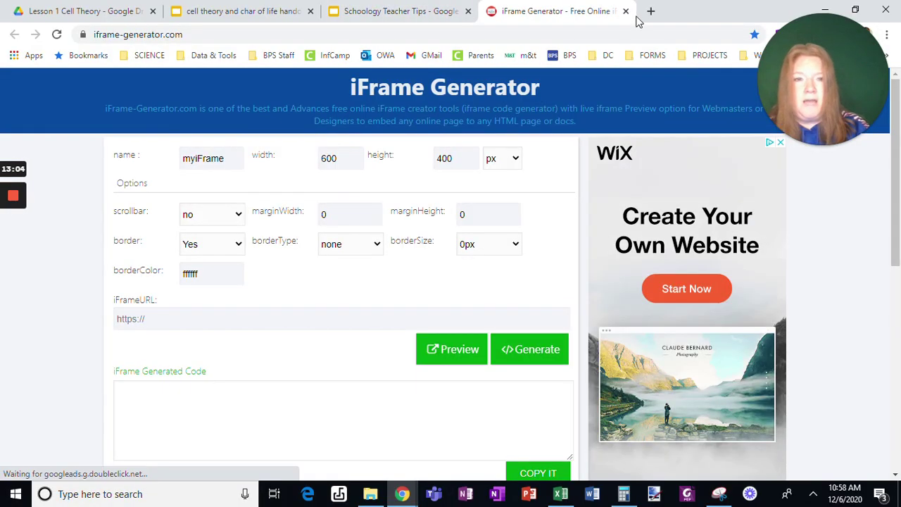
{"action": "left_click_drag", "start_coordinate": [835, 80], "coordinate": [37, 411]}
{"action": "left_click", "coordinate": [651, 11]}
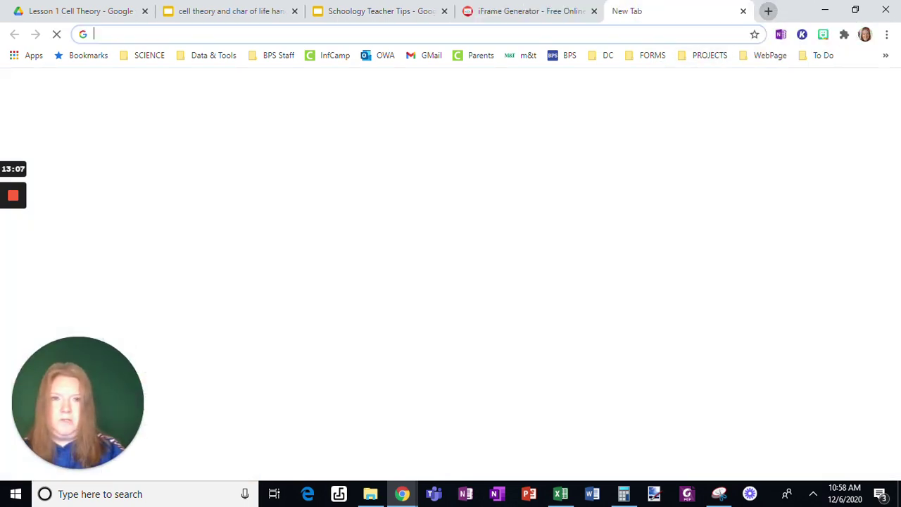
{"action": "type", "text": "class"}
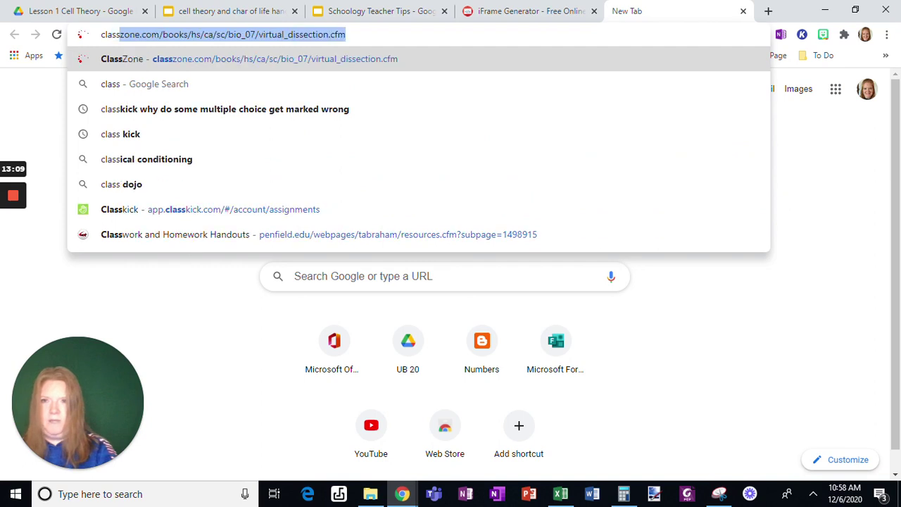
{"action": "left_click", "coordinate": [420, 209]}
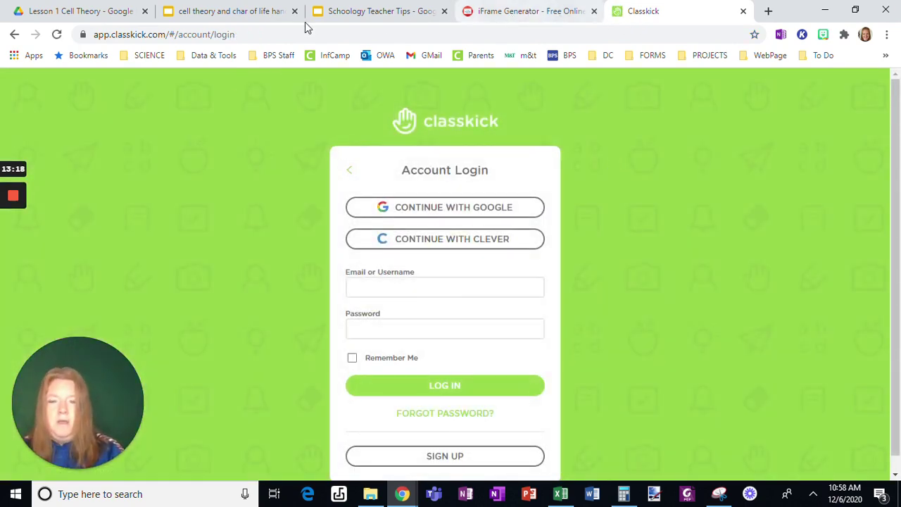
{"action": "left_click", "coordinate": [278, 34]}
{"action": "key", "text": "ctrl+c"}
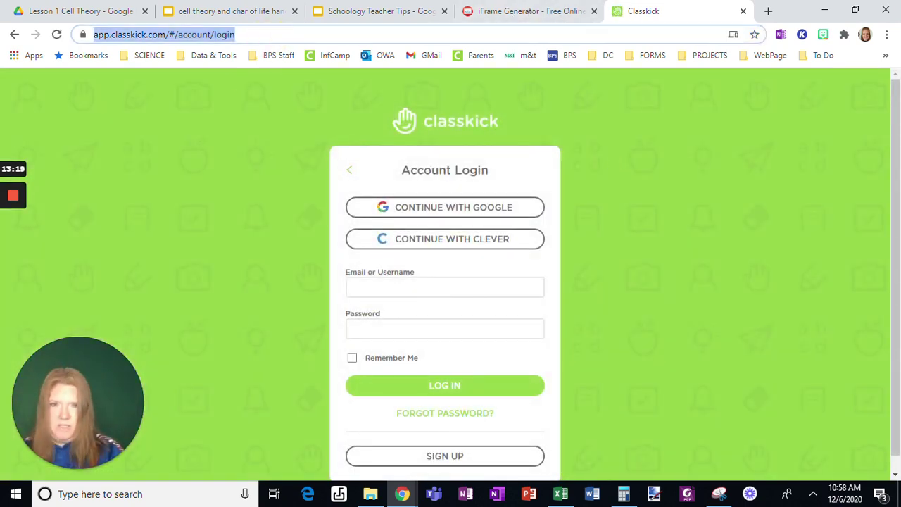
Generate and copy 900×600 px iframe code with scrollbar on for the Classkick login URL
{"action": "left_click", "coordinate": [474, 16]}
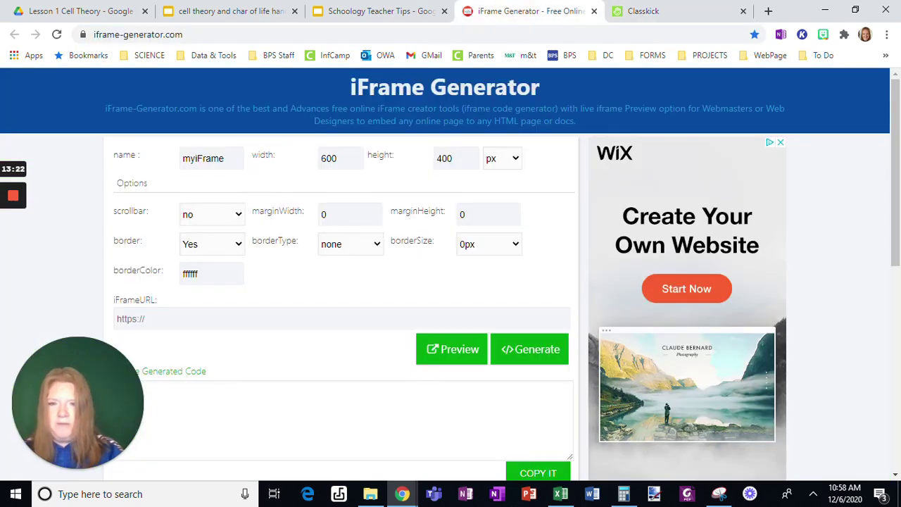
{"action": "double_click", "coordinate": [324, 158]}
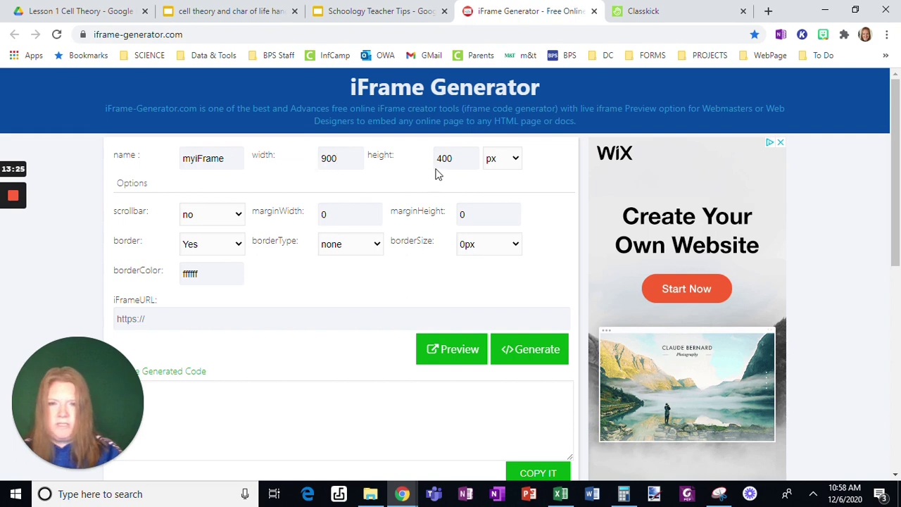
{"action": "type", "text": "900"}
{"action": "key", "text": "Tab"}
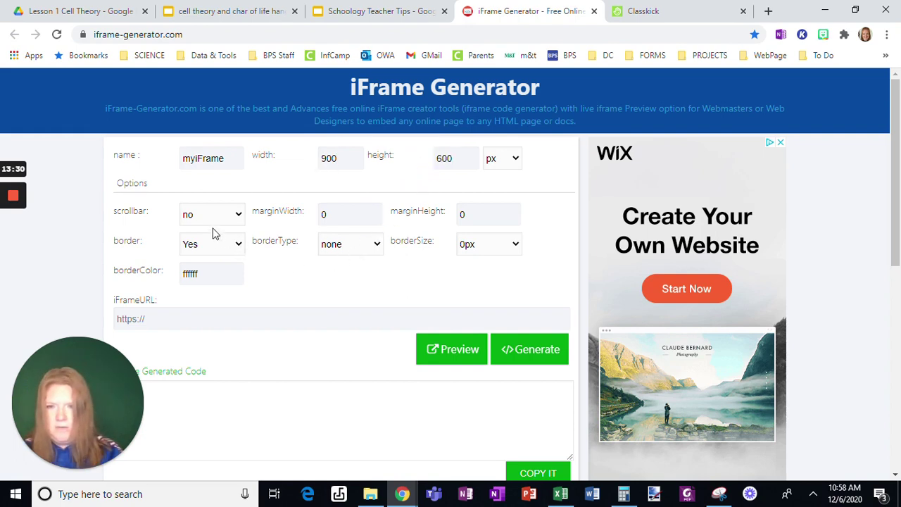
{"action": "left_click", "coordinate": [235, 217]}
{"action": "left_click", "coordinate": [208, 257]}
{"action": "left_click", "coordinate": [181, 321]}
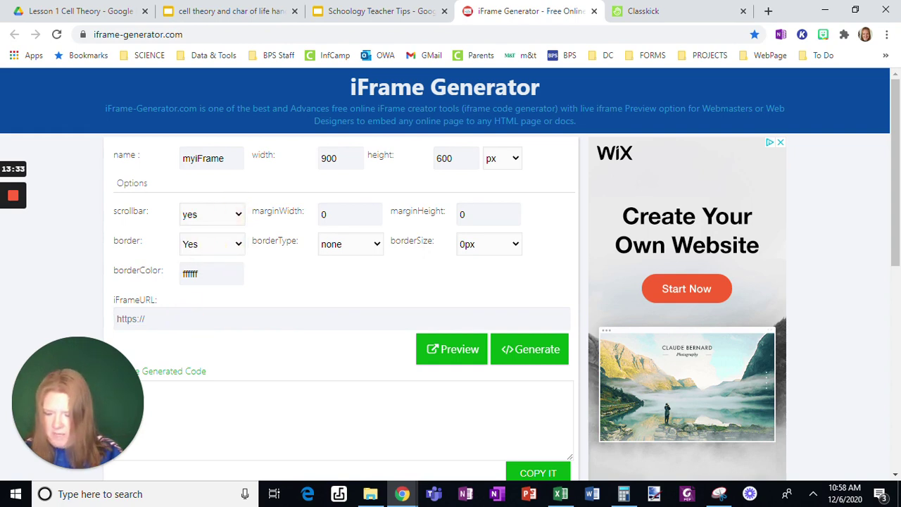
{"action": "key", "text": "ctrl+v"}
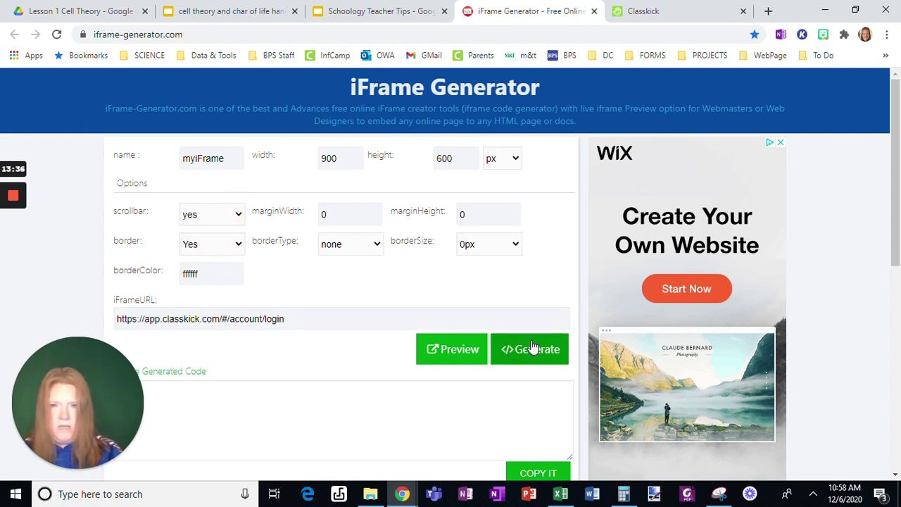
{"action": "left_click", "coordinate": [532, 348]}
{"action": "left_click", "coordinate": [533, 348]}
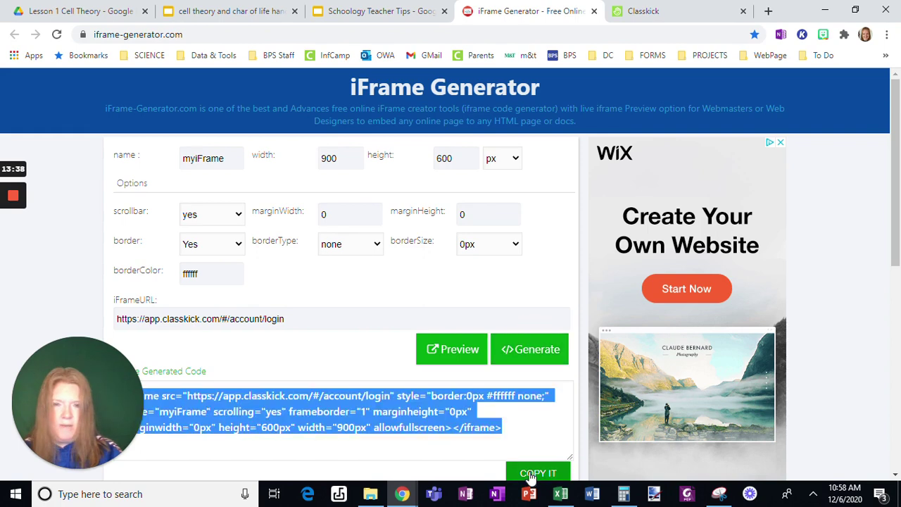
{"action": "left_click", "coordinate": [631, 20]}
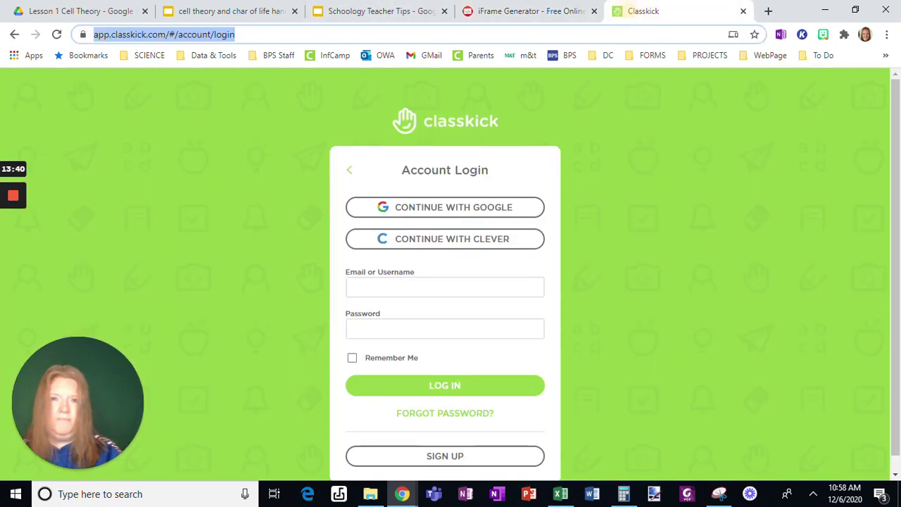
Go to Schoology and open the practice course
{"action": "type", "text": "s://"}
{"action": "key", "text": "ctrl+a"}
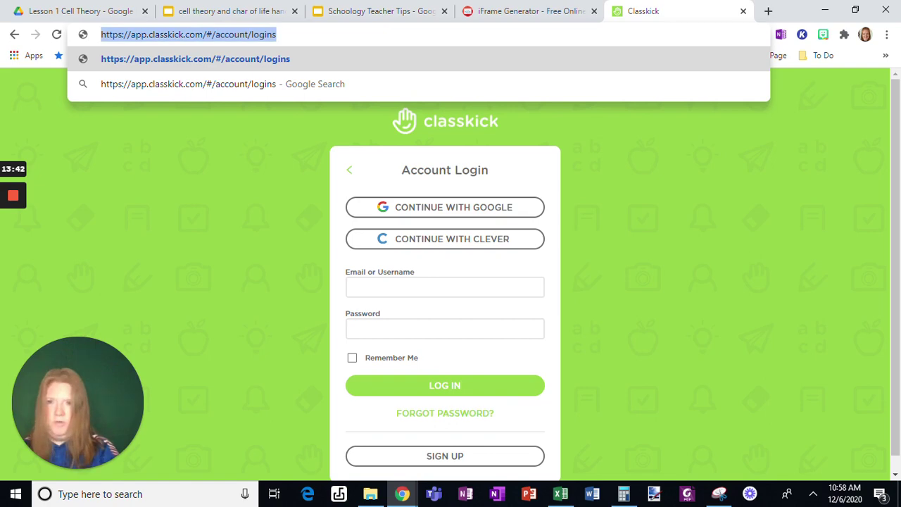
{"action": "type", "text": "sc"}
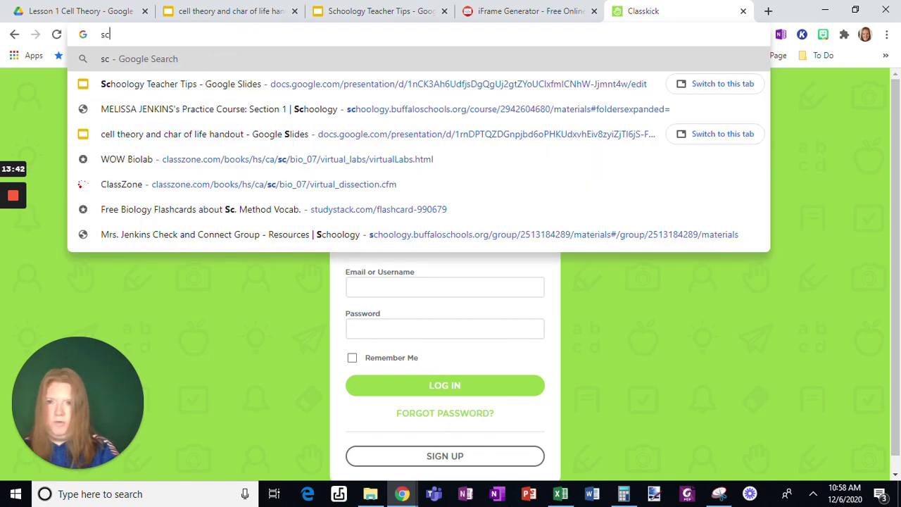
{"action": "type", "text": "hool"}
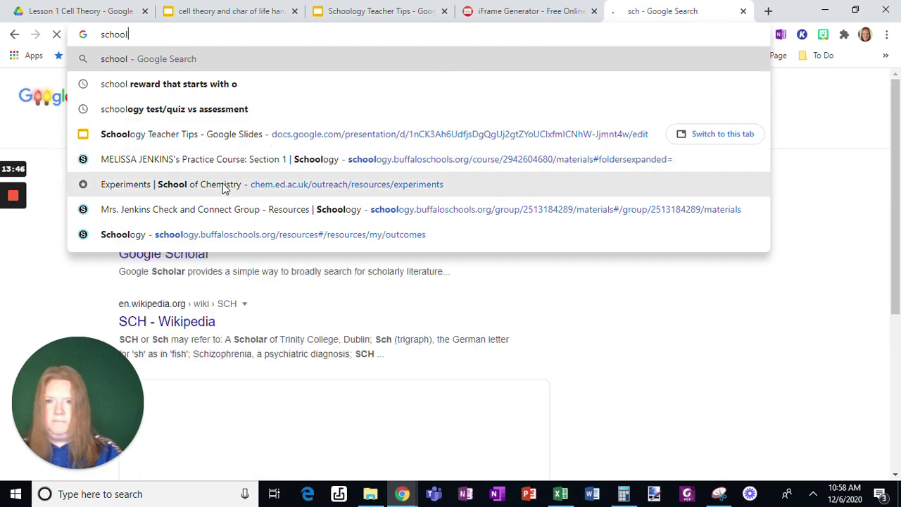
{"action": "left_click", "coordinate": [222, 159]}
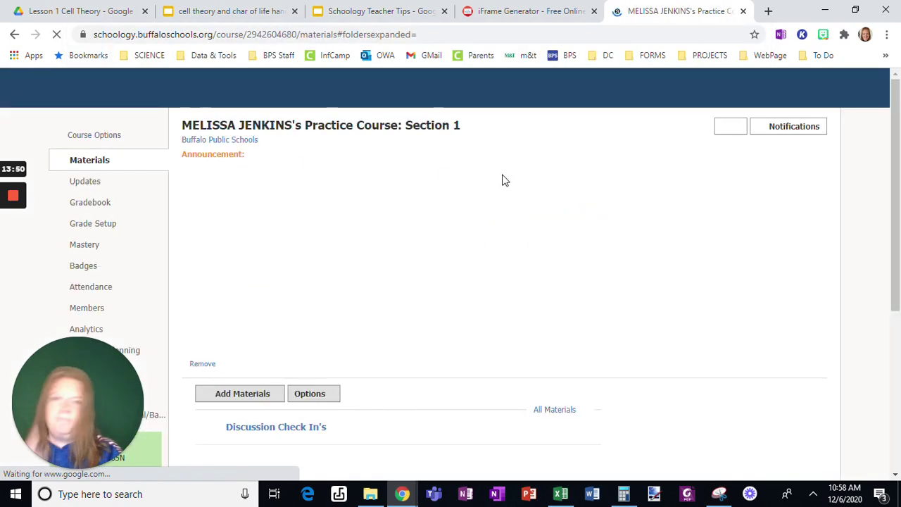
Add a new page titled ClassKick to the course materials and create it
{"action": "scroll", "coordinate": [252, 147], "scroll_direction": "down", "scroll_amount": 3}
{"action": "left_click", "coordinate": [241, 141]}
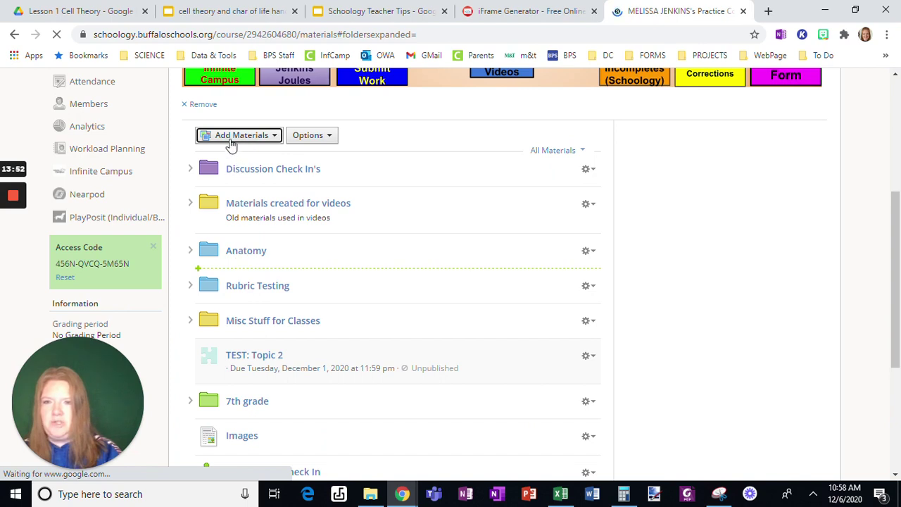
{"action": "left_click", "coordinate": [269, 141]}
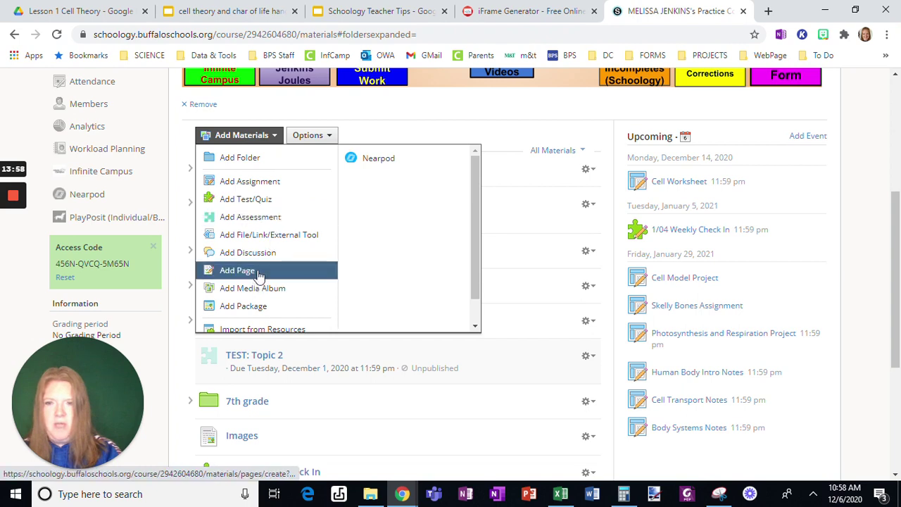
{"action": "left_click", "coordinate": [256, 271]}
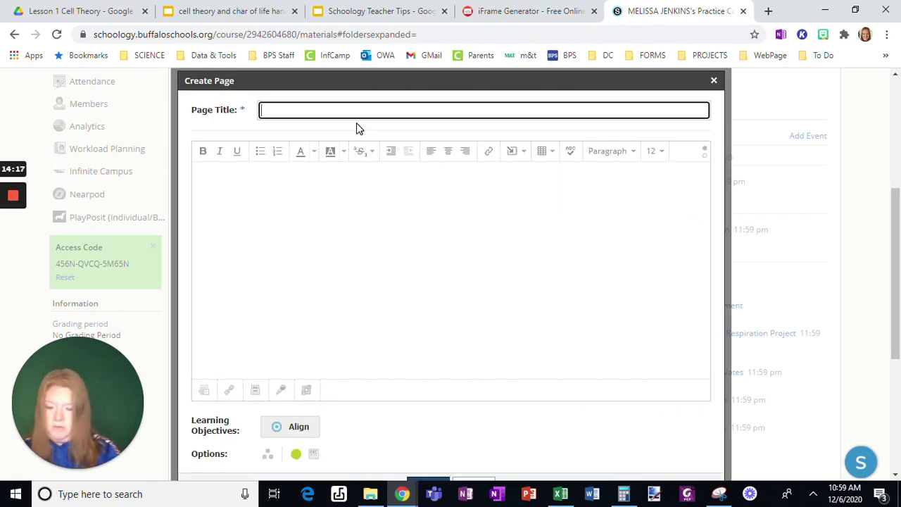
{"action": "type", "text": "ClassKic"}
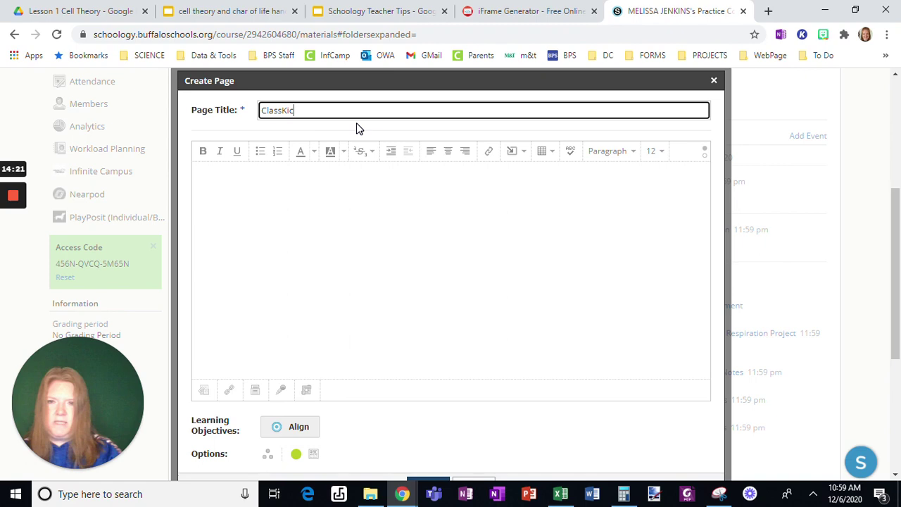
{"action": "scroll", "coordinate": [356, 127], "scroll_direction": "down", "scroll_amount": 3}
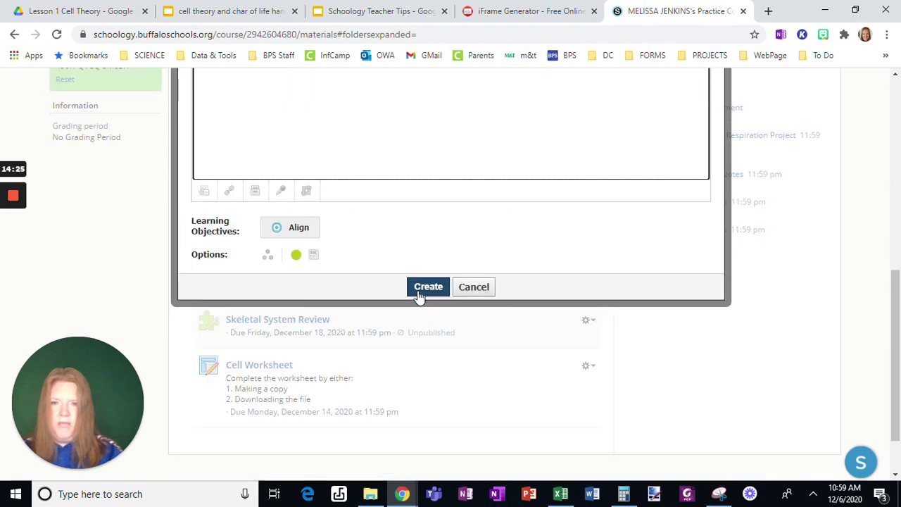
{"action": "left_click", "coordinate": [424, 285]}
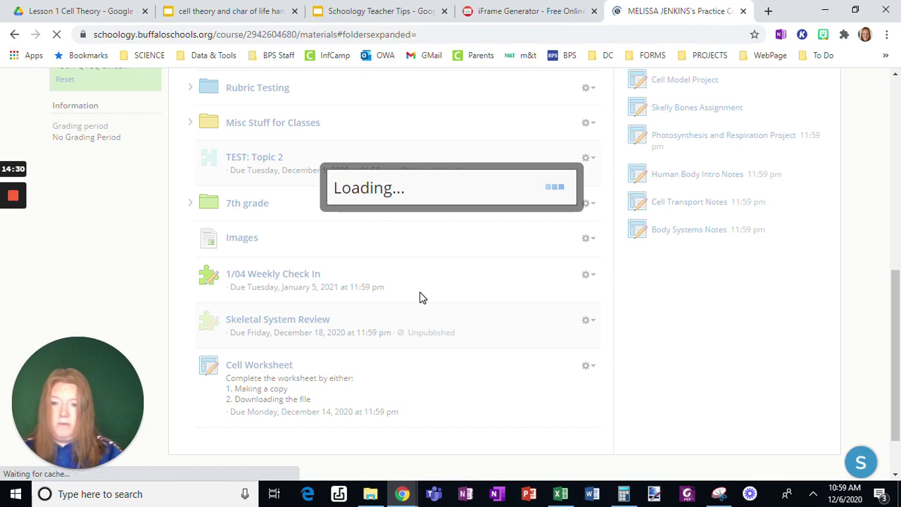
View the ClassKick material showing Classkick's embedded login, then close the iFrame Generator tab
{"action": "scroll", "coordinate": [420, 298], "scroll_direction": "down", "scroll_amount": 10}
{"action": "scroll", "coordinate": [312, 358], "scroll_direction": "down", "scroll_amount": 1}
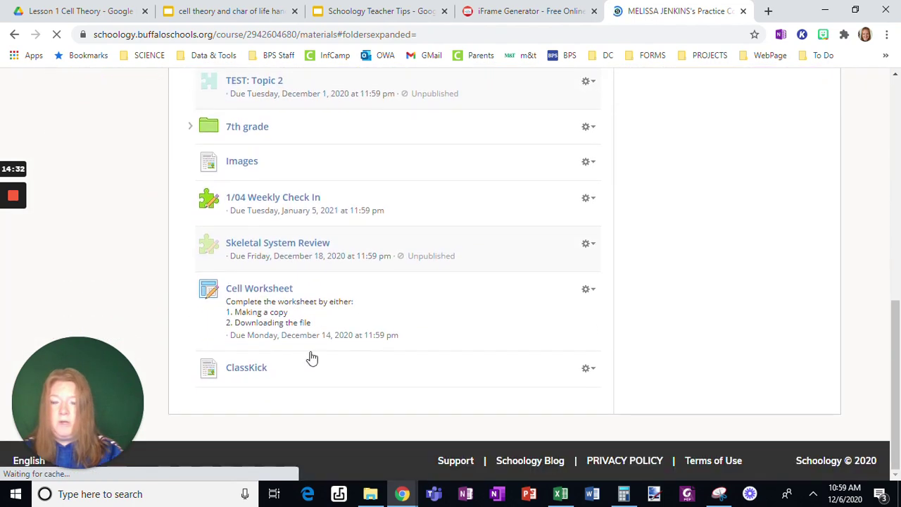
{"action": "left_click", "coordinate": [254, 368]}
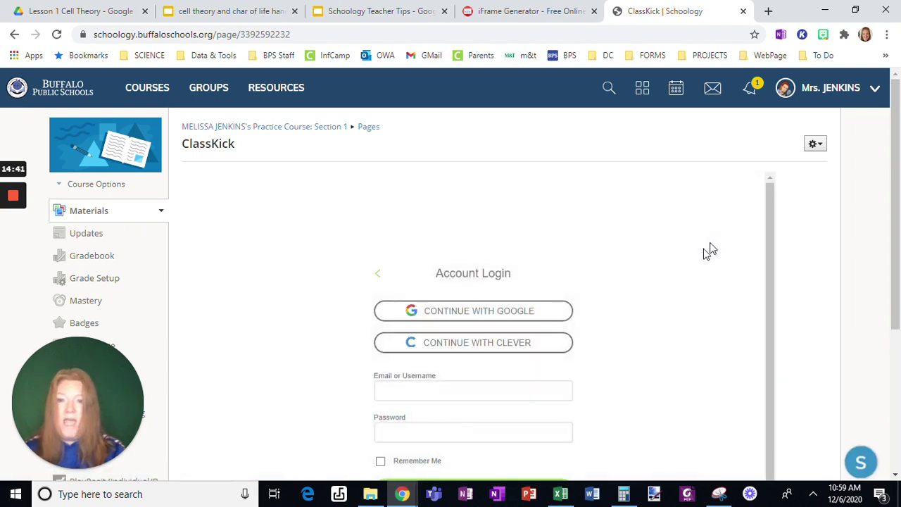
{"action": "scroll", "coordinate": [615, 259], "scroll_direction": "down", "scroll_amount": 3}
{"action": "scroll", "coordinate": [702, 246], "scroll_direction": "up", "scroll_amount": 5}
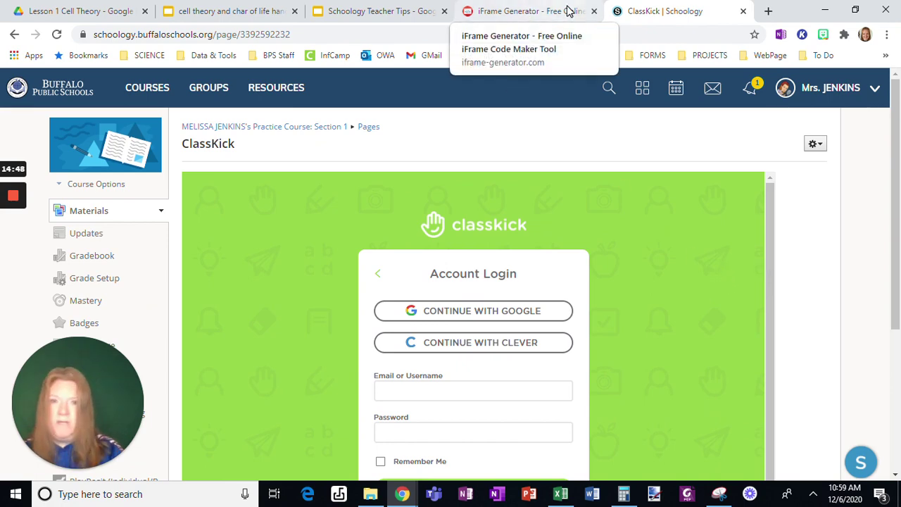
{"action": "left_click", "coordinate": [594, 12]}
Close the ClassKick tab, present the deck full screen, and follow the Comments with Grades link
{"action": "left_click", "coordinate": [594, 12]}
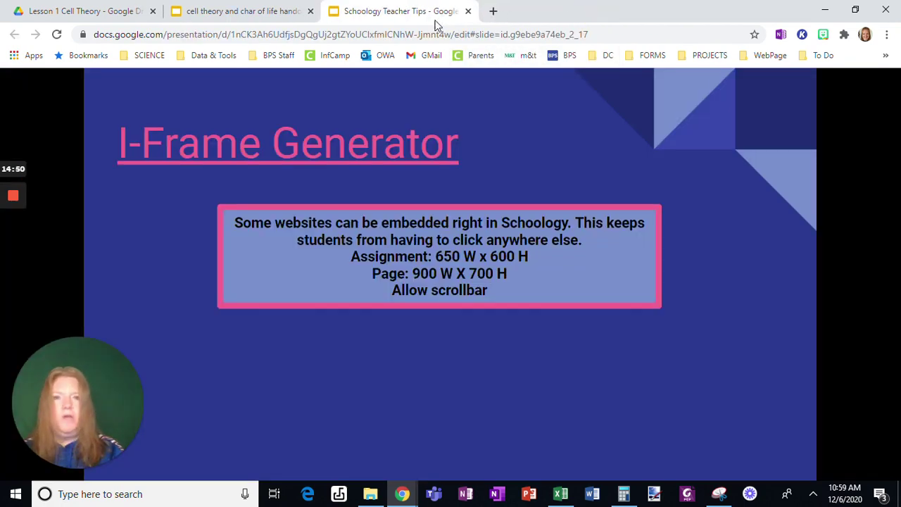
{"action": "mouse_move", "coordinate": [479, 451]}
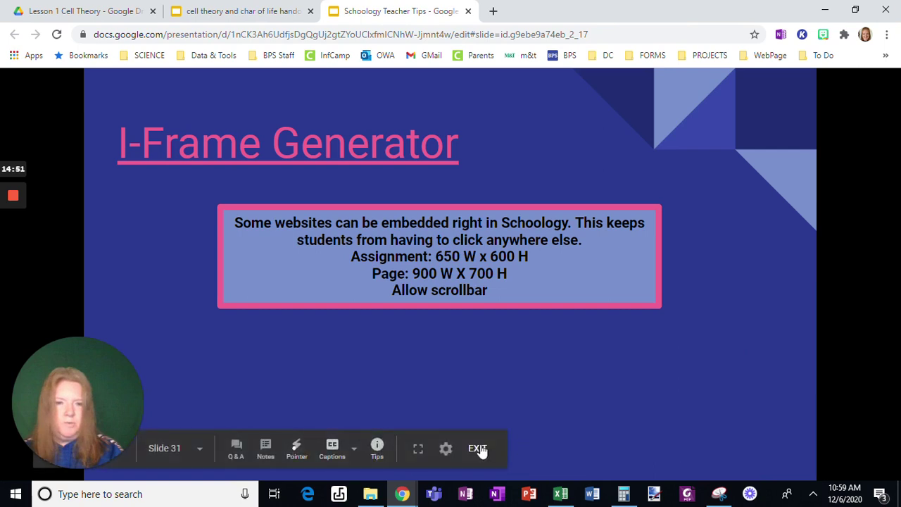
{"action": "left_click", "coordinate": [419, 454]}
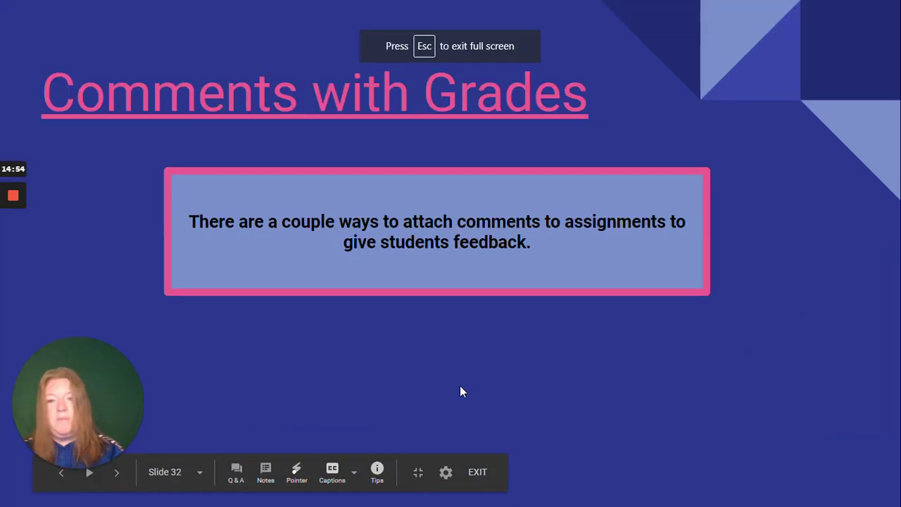
{"action": "left_click", "coordinate": [280, 98]}
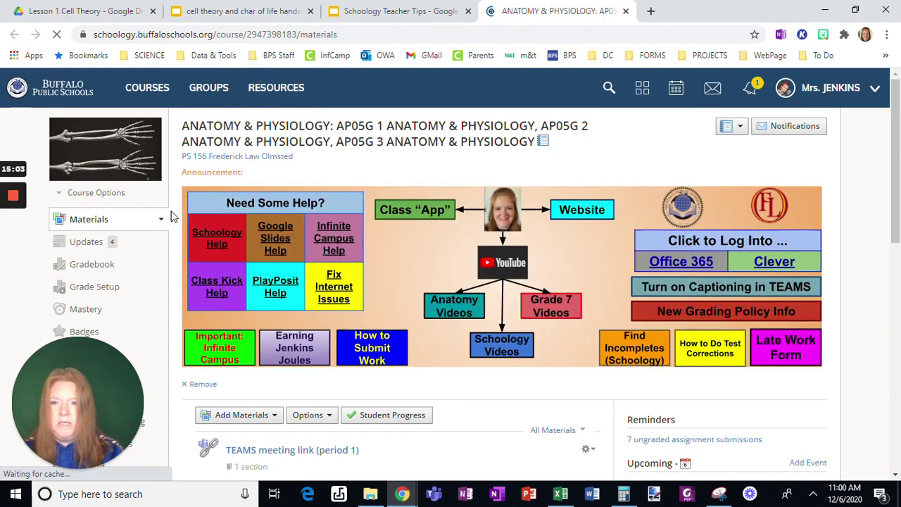
{"action": "mouse_move", "coordinate": [26, 211]}
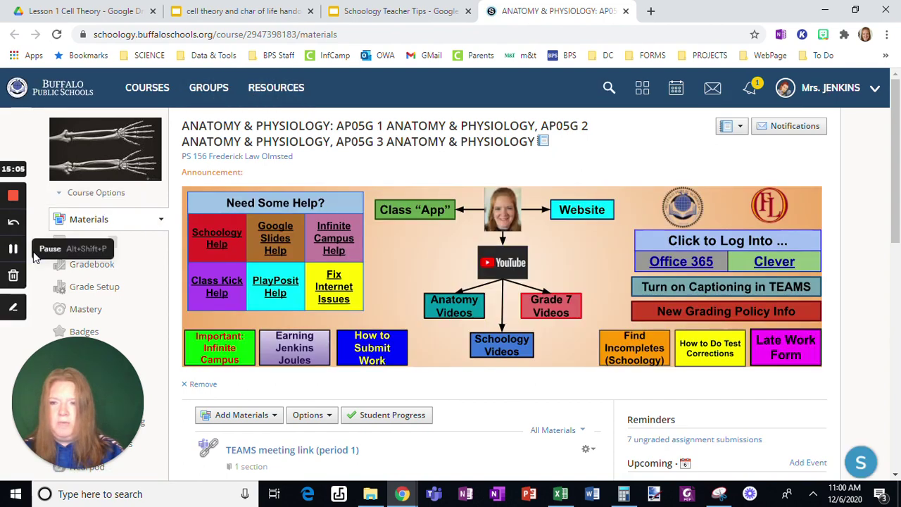
Open the turkey hand rubric scored 45/45 and read its 'Did the extra credit but no key.' comment
{"action": "left_click", "coordinate": [11, 249]}
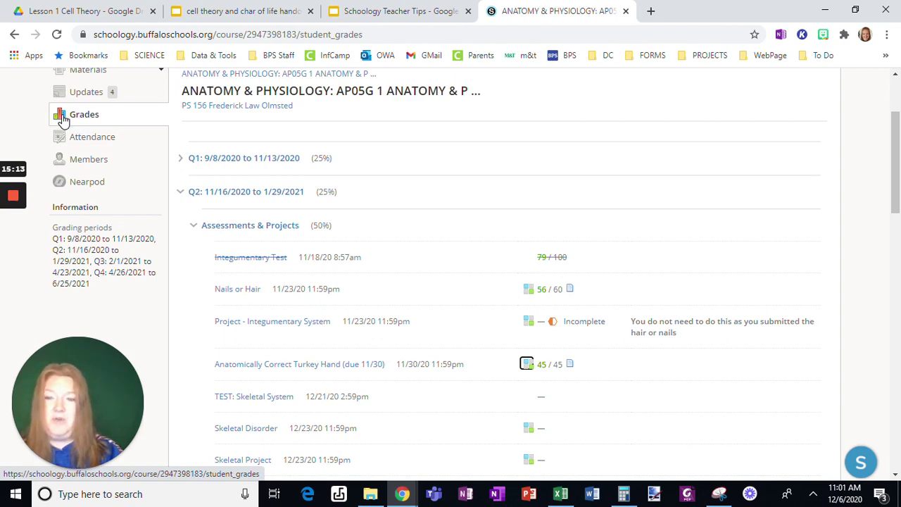
{"action": "scroll", "coordinate": [655, 204], "scroll_direction": "down", "scroll_amount": 1}
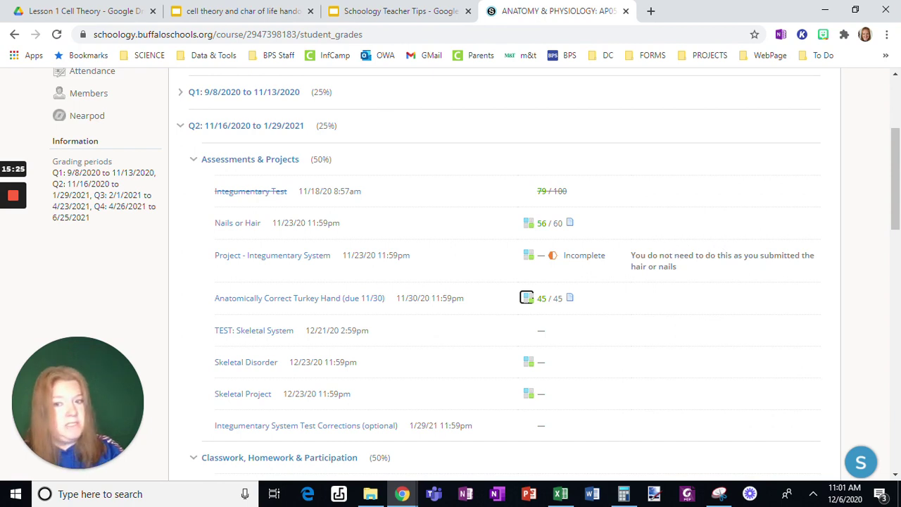
{"action": "scroll", "coordinate": [134, 149], "scroll_direction": "up", "scroll_amount": 1}
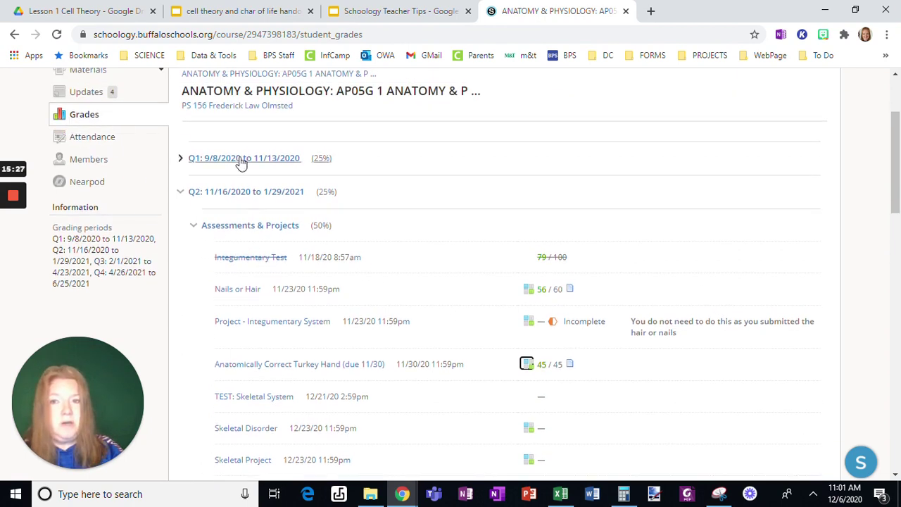
{"action": "scroll", "coordinate": [489, 201], "scroll_direction": "down", "scroll_amount": 1}
{"action": "scroll", "coordinate": [707, 276], "scroll_direction": "down", "scroll_amount": 1}
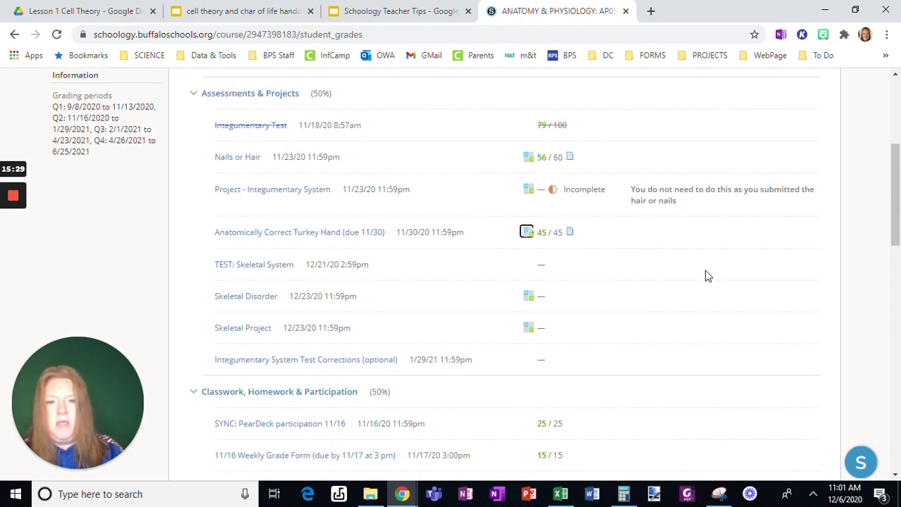
{"action": "scroll", "coordinate": [707, 276], "scroll_direction": "down", "scroll_amount": 7}
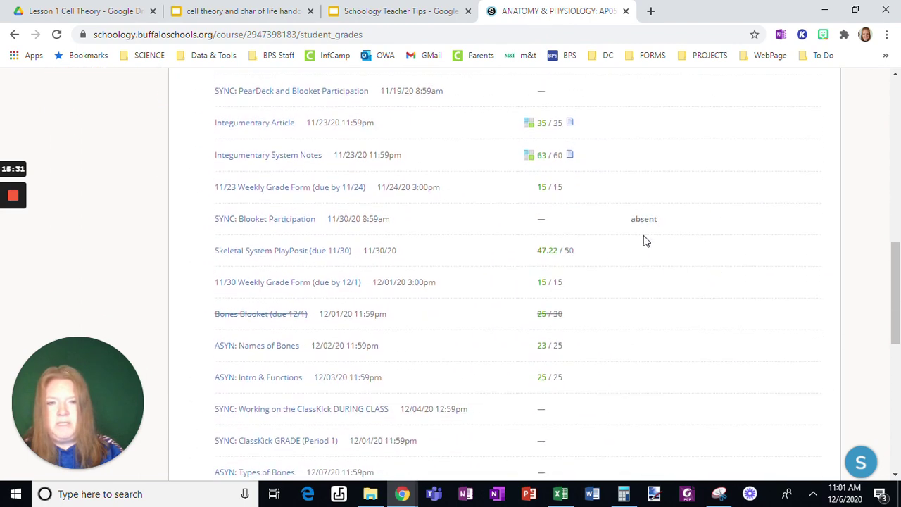
{"action": "scroll", "coordinate": [690, 287], "scroll_direction": "up", "scroll_amount": 1}
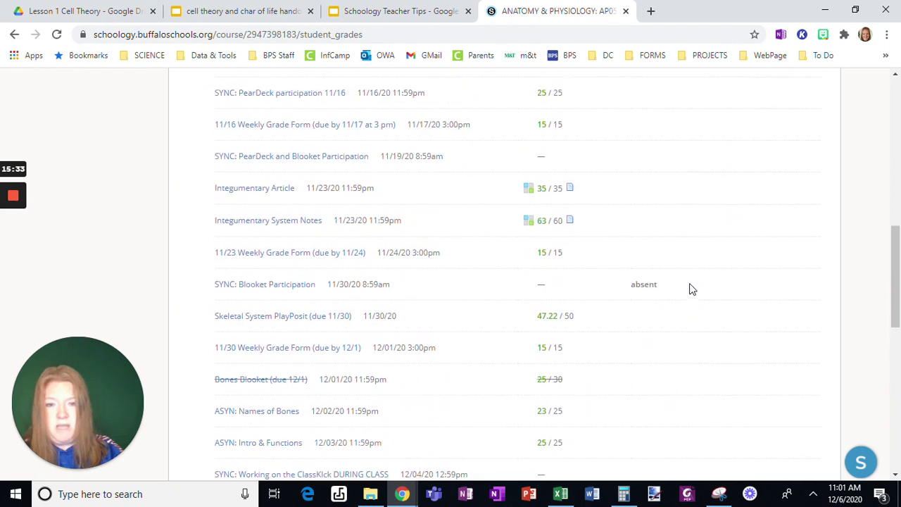
{"action": "scroll", "coordinate": [692, 288], "scroll_direction": "up", "scroll_amount": 4}
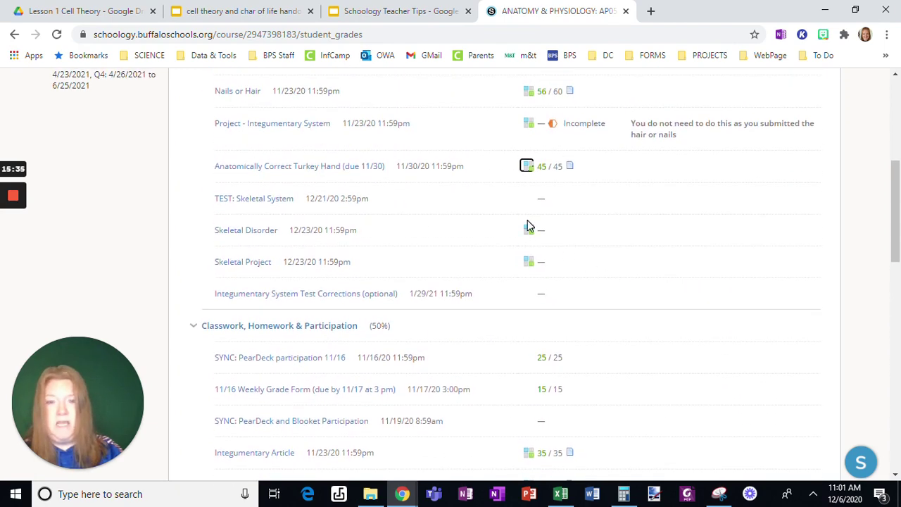
{"action": "left_click", "coordinate": [528, 169]}
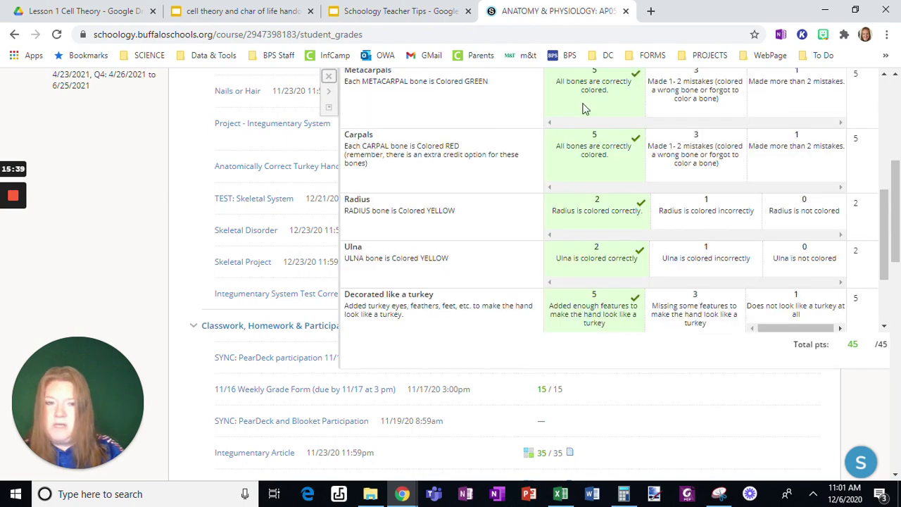
{"action": "scroll", "coordinate": [605, 124], "scroll_direction": "up", "scroll_amount": 5}
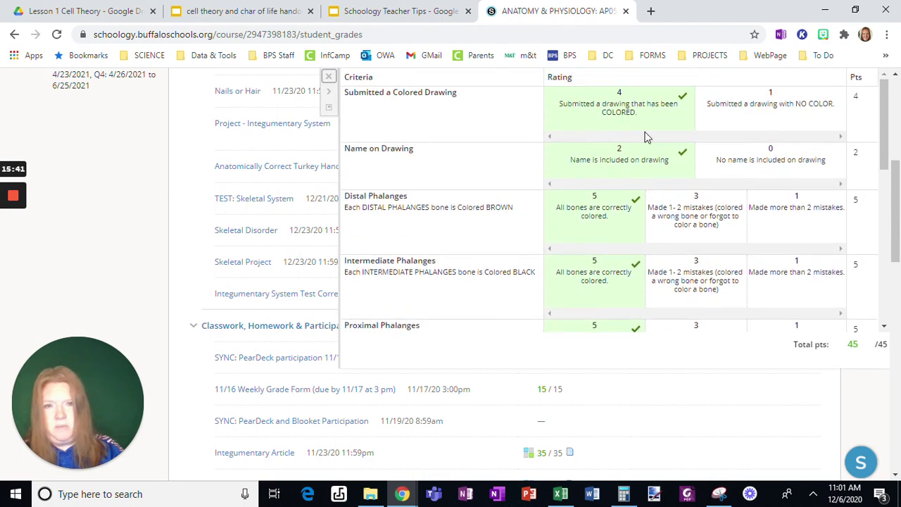
{"action": "scroll", "coordinate": [653, 149], "scroll_direction": "down", "scroll_amount": 8}
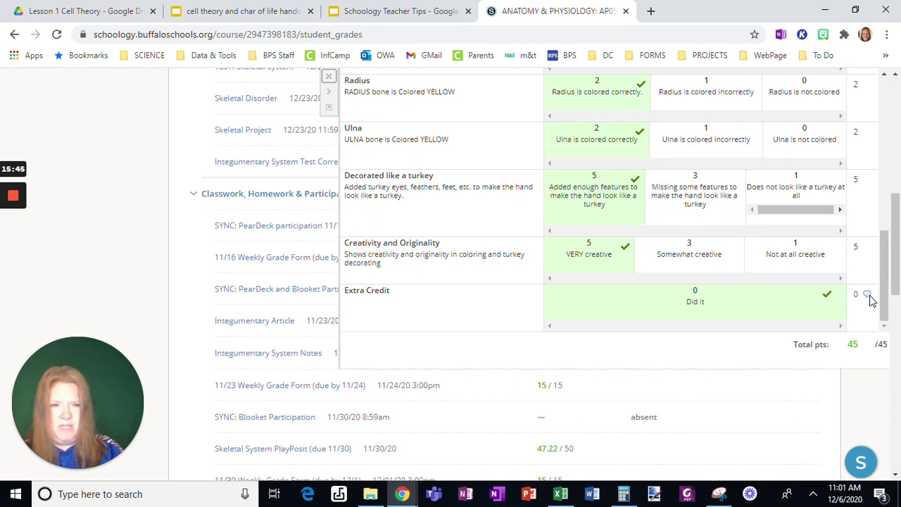
{"action": "mouse_move", "coordinate": [868, 295]}
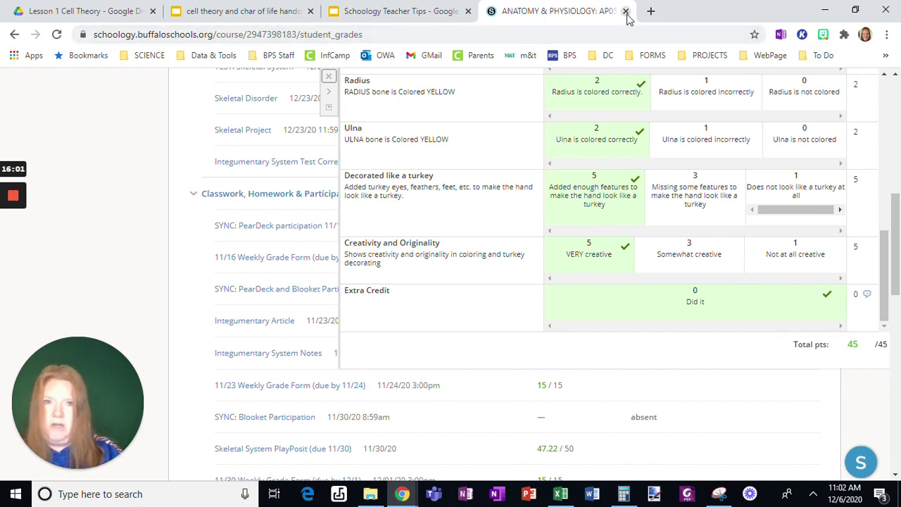
Close the grades tab, present the deck full screen, and open the Linking Courses slide's Schoology Courses link
{"action": "left_click", "coordinate": [625, 11]}
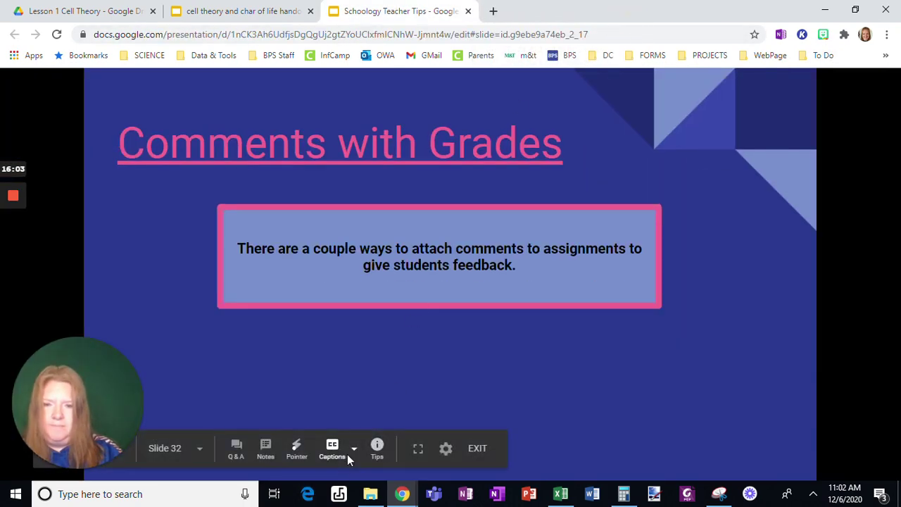
{"action": "left_click", "coordinate": [418, 450]}
{"action": "left_click", "coordinate": [492, 358]}
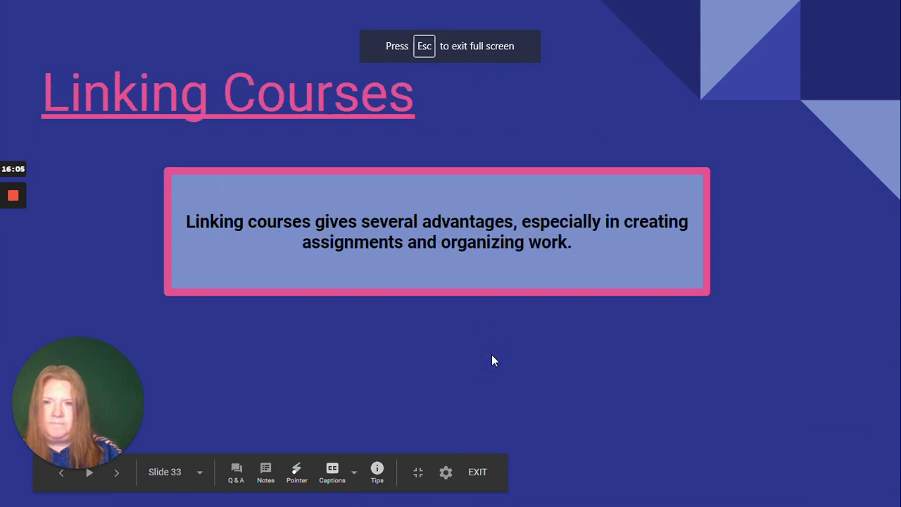
{"action": "left_click", "coordinate": [121, 97]}
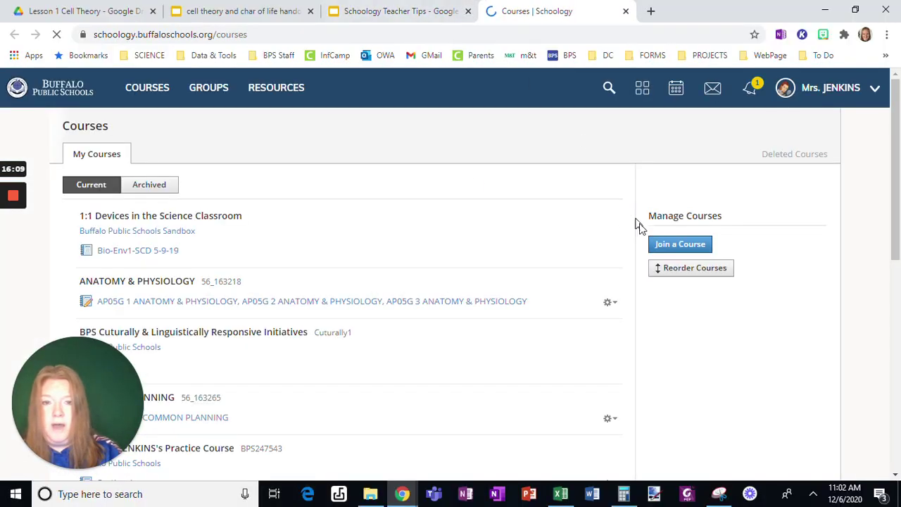
Look through the section options for Anatomy & Physiology and COMMON PLANNING without changing anything
{"action": "scroll", "coordinate": [520, 220], "scroll_direction": "down", "scroll_amount": 1}
{"action": "scroll", "coordinate": [521, 220], "scroll_direction": "down", "scroll_amount": 1}
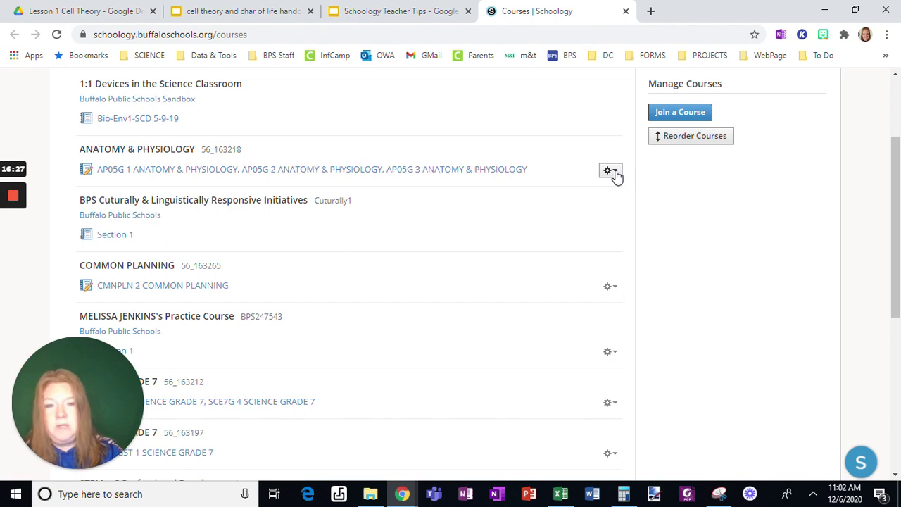
{"action": "left_click", "coordinate": [610, 171]}
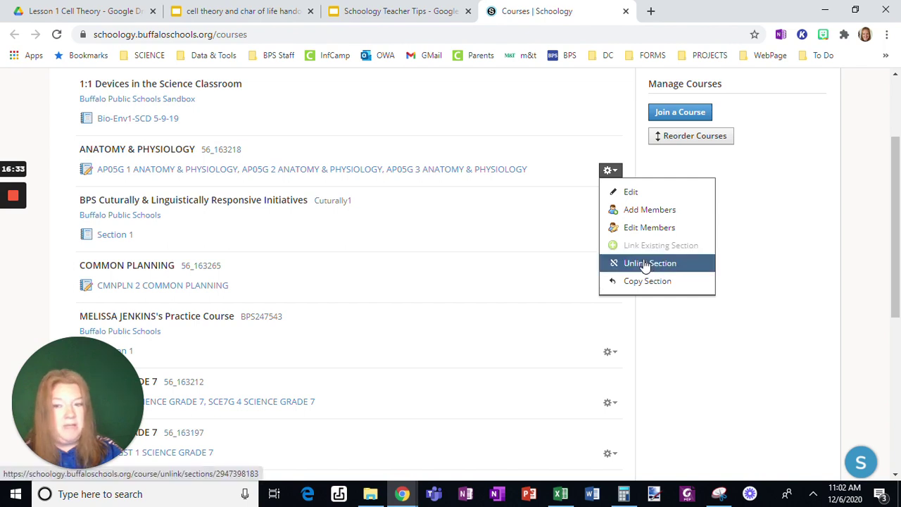
{"action": "left_click", "coordinate": [789, 273]}
{"action": "scroll", "coordinate": [805, 278], "scroll_direction": "down", "scroll_amount": 1}
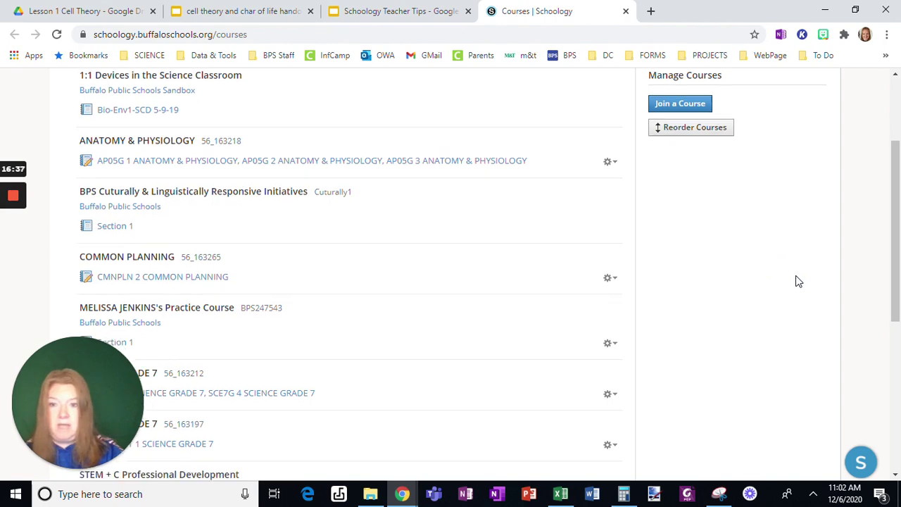
{"action": "left_click", "coordinate": [610, 220]}
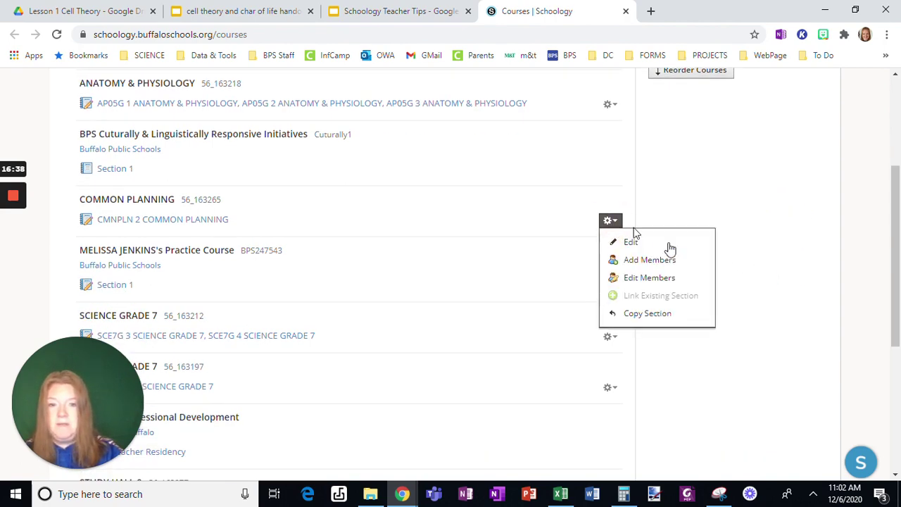
{"action": "left_click", "coordinate": [784, 295]}
{"action": "scroll", "coordinate": [785, 294], "scroll_direction": "down", "scroll_amount": 4}
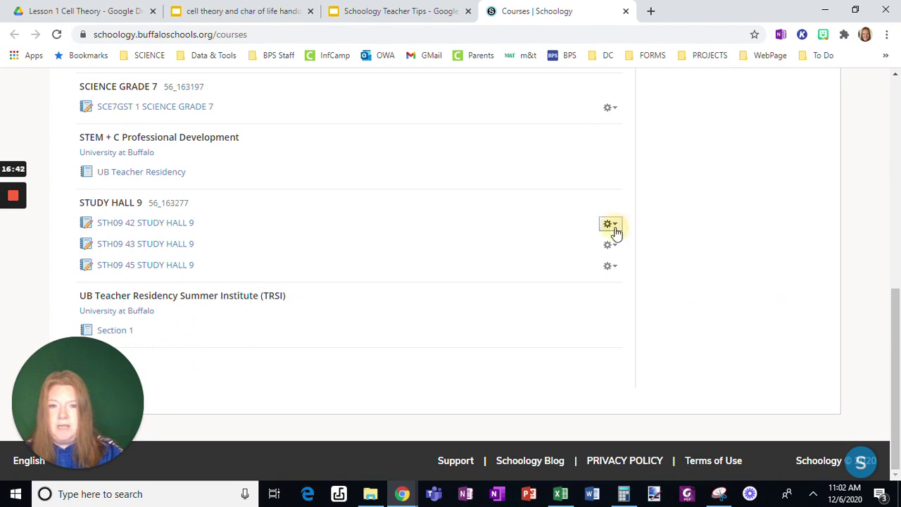
Start linking STH09 43 to STH09 42 via Link Existing Section, then cancel without saving
{"action": "left_click", "coordinate": [610, 223]}
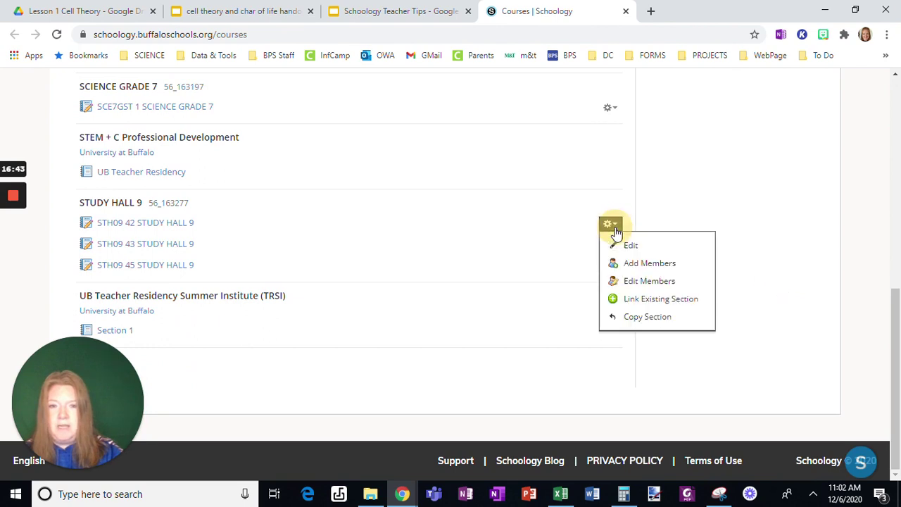
{"action": "left_click", "coordinate": [639, 299]}
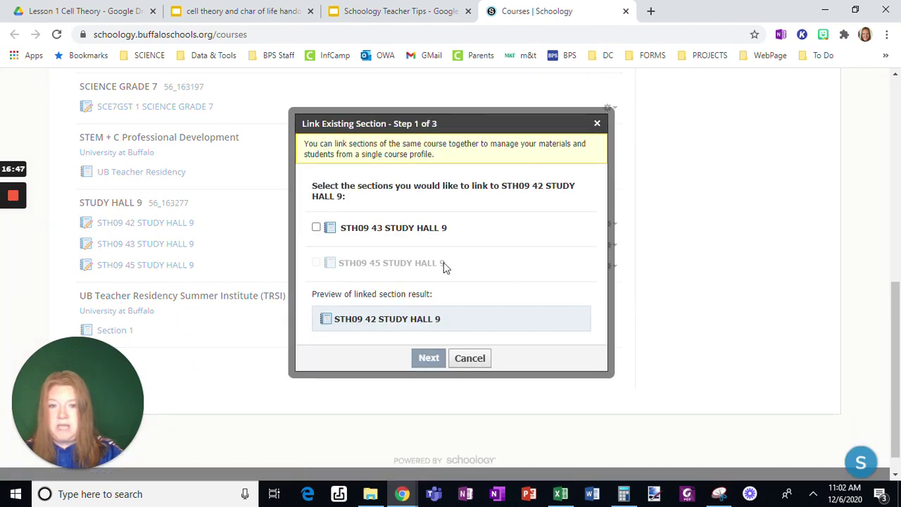
{"action": "left_click", "coordinate": [316, 228]}
{"action": "scroll", "coordinate": [436, 254], "scroll_direction": "down", "scroll_amount": 1}
{"action": "scroll", "coordinate": [437, 251], "scroll_direction": "up", "scroll_amount": 1}
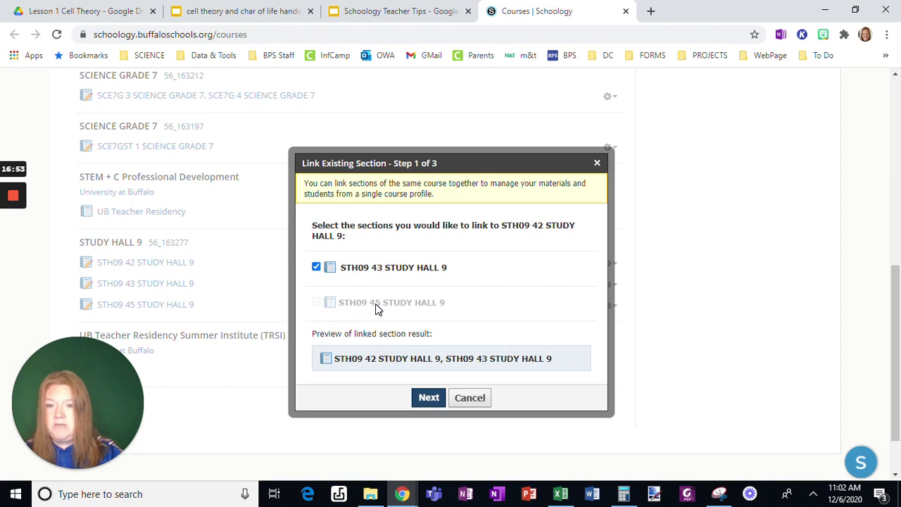
{"action": "mouse_move", "coordinate": [375, 304]}
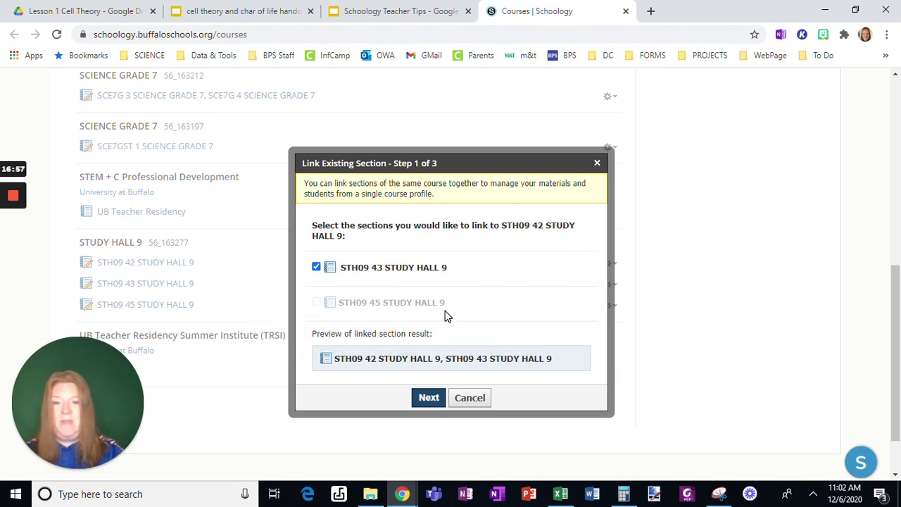
{"action": "left_click", "coordinate": [468, 398]}
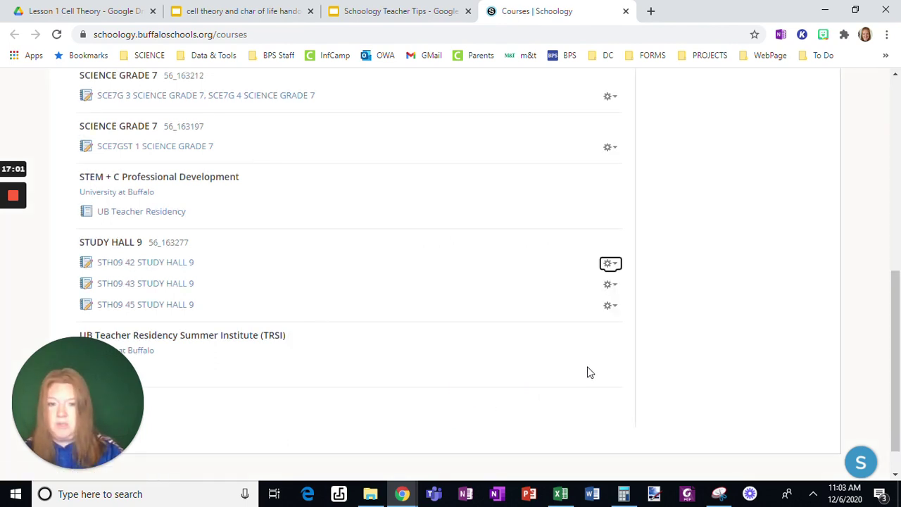
{"action": "scroll", "coordinate": [587, 372], "scroll_direction": "down", "scroll_amount": 1}
{"action": "scroll", "coordinate": [587, 370], "scroll_direction": "up", "scroll_amount": 10}
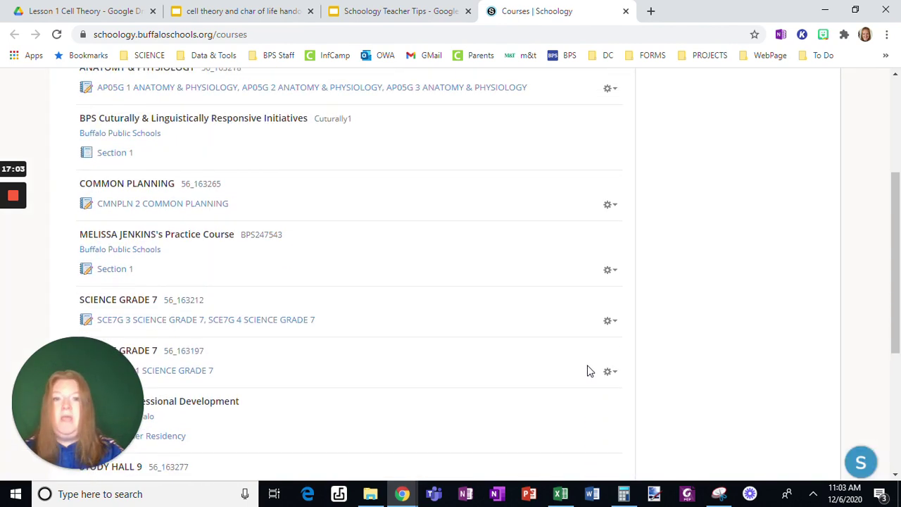
Open the Anatomy & Physiology course's *6. Skeletal System folder
{"action": "left_click", "coordinate": [147, 89]}
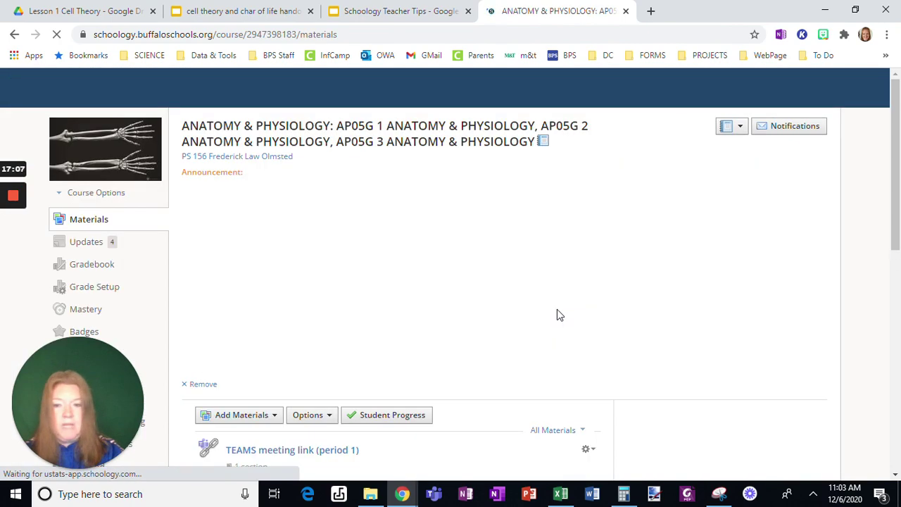
{"action": "scroll", "coordinate": [557, 309], "scroll_direction": "down", "scroll_amount": 6}
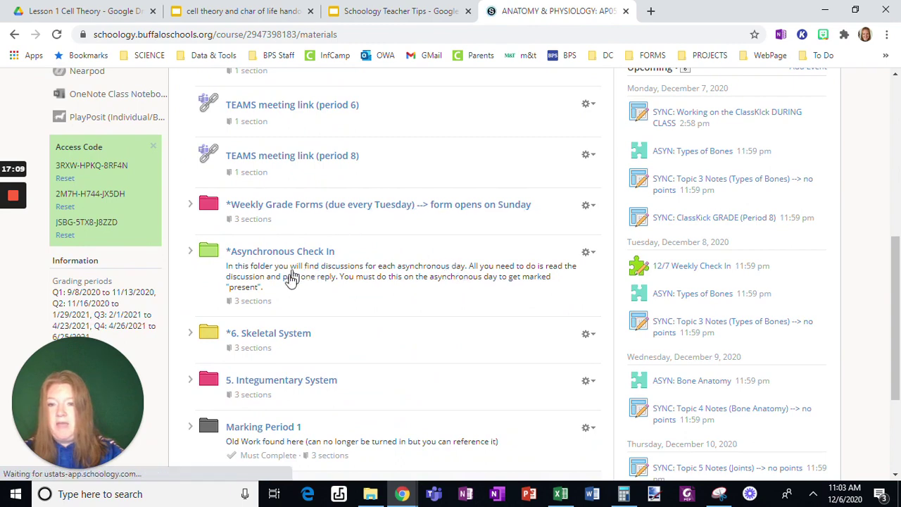
{"action": "left_click", "coordinate": [284, 335]}
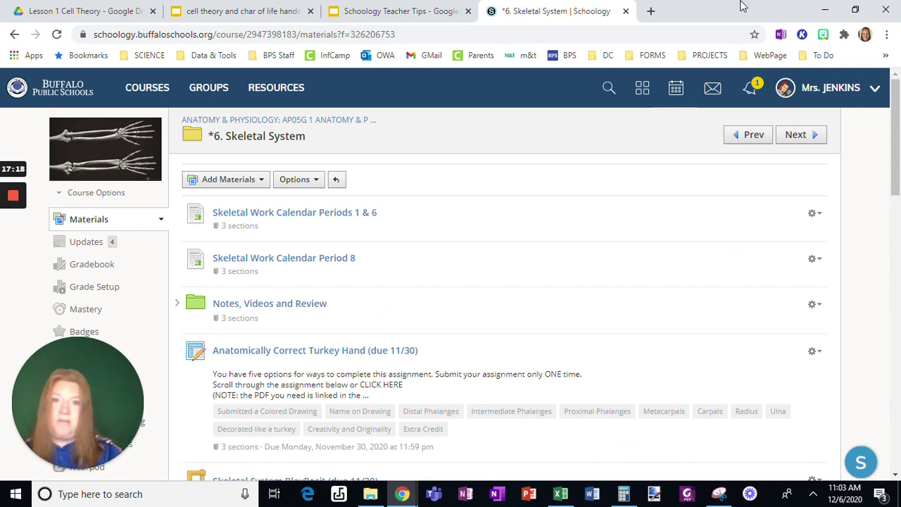
Close the Schoology tab and present the deck full screen at slide 34, Locking Assignments
{"action": "left_click", "coordinate": [624, 11]}
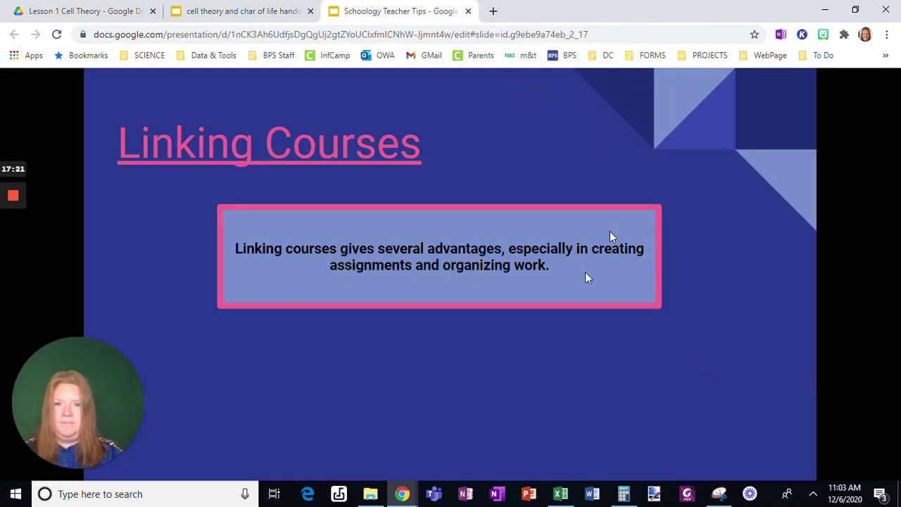
{"action": "left_click", "coordinate": [418, 447]}
{"action": "left_click", "coordinate": [452, 359]}
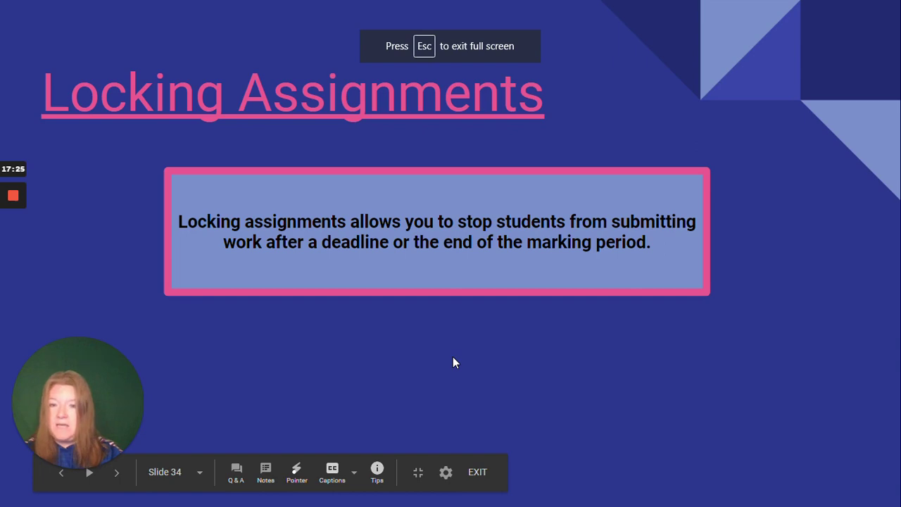
Edit the practice course's Cell Worksheet assignment and expand its Locking dropdown, still Unlocked
{"action": "left_click", "coordinate": [322, 99]}
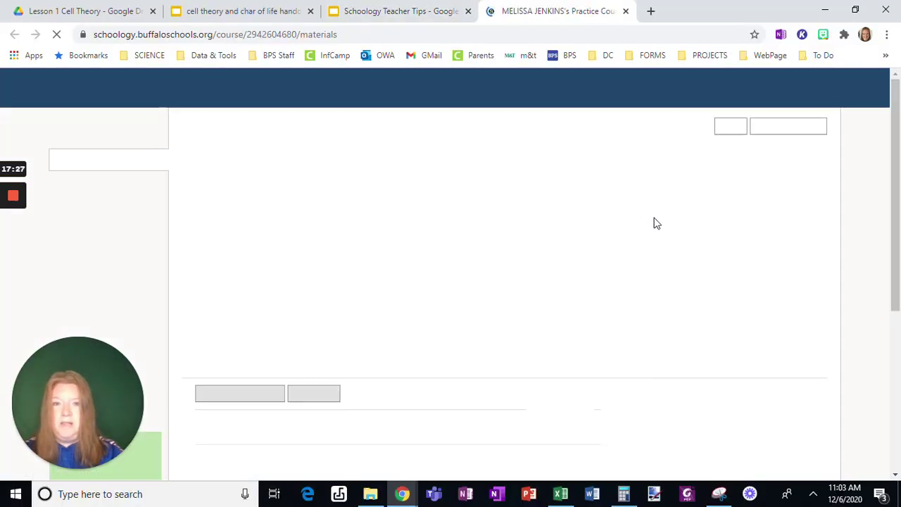
{"action": "scroll", "coordinate": [610, 218], "scroll_direction": "down", "scroll_amount": 8}
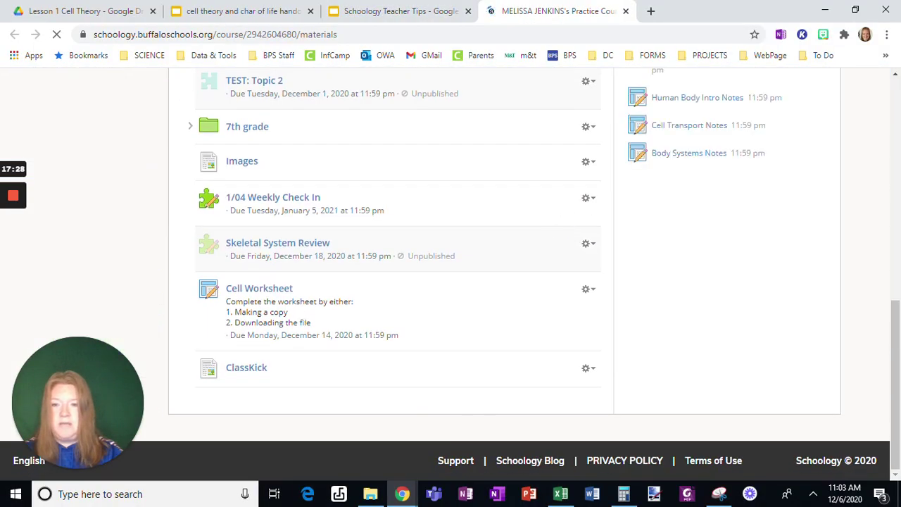
{"action": "left_click", "coordinate": [586, 290]}
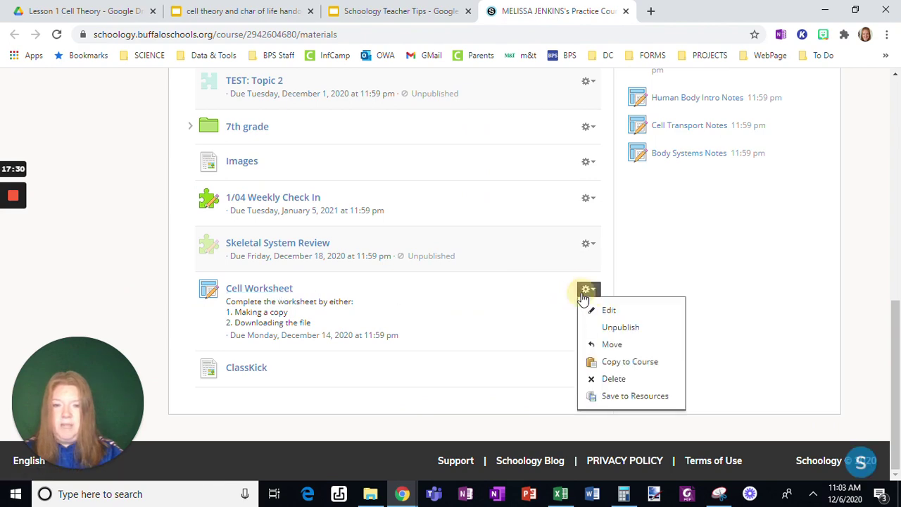
{"action": "left_click", "coordinate": [592, 310]}
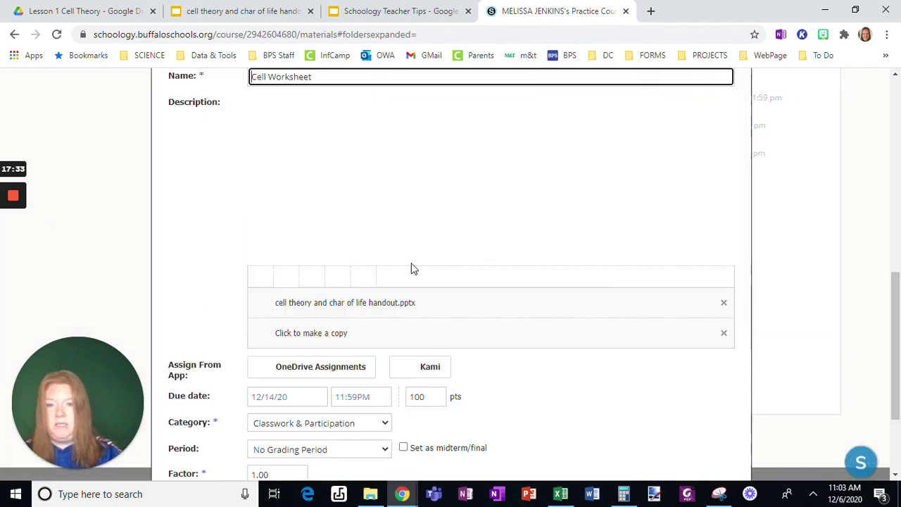
{"action": "scroll", "coordinate": [414, 269], "scroll_direction": "down", "scroll_amount": 3}
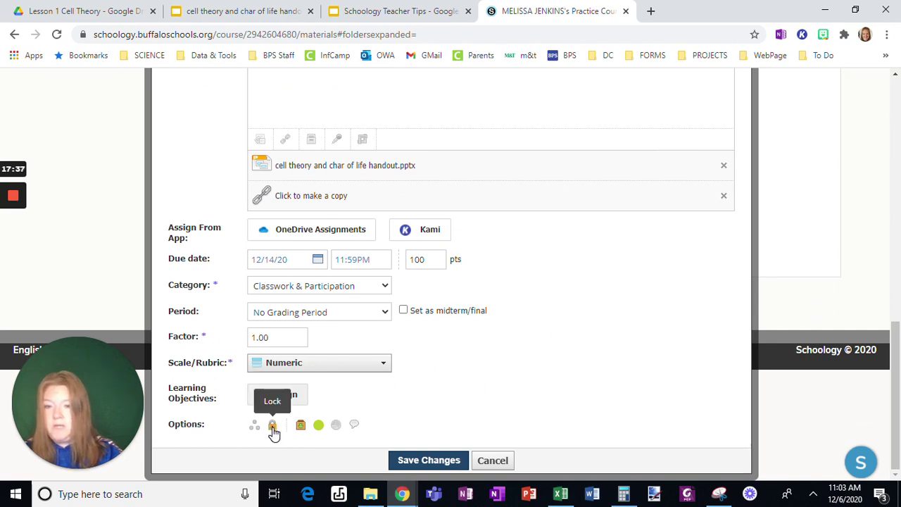
{"action": "scroll", "coordinate": [275, 428], "scroll_direction": "up", "scroll_amount": 2}
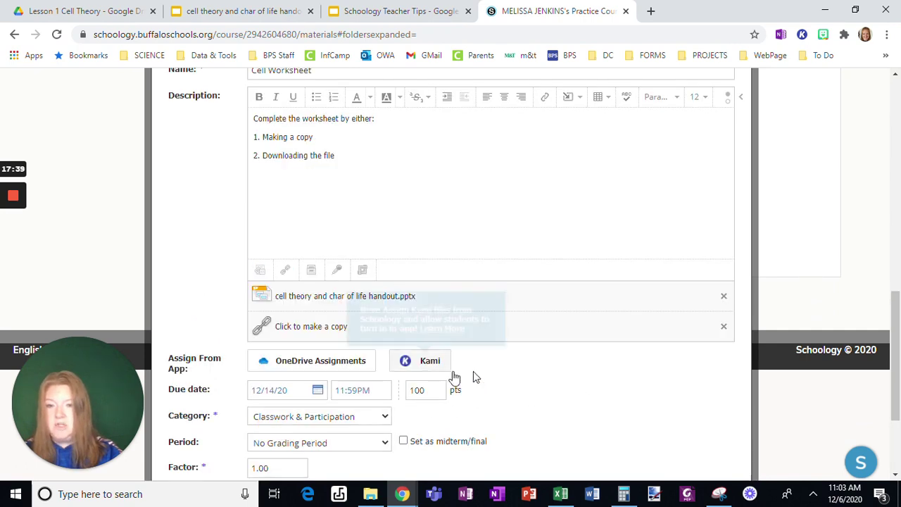
{"action": "scroll", "coordinate": [495, 379], "scroll_direction": "down", "scroll_amount": 2}
{"action": "left_click", "coordinate": [286, 399]}
{"action": "left_click", "coordinate": [271, 400]}
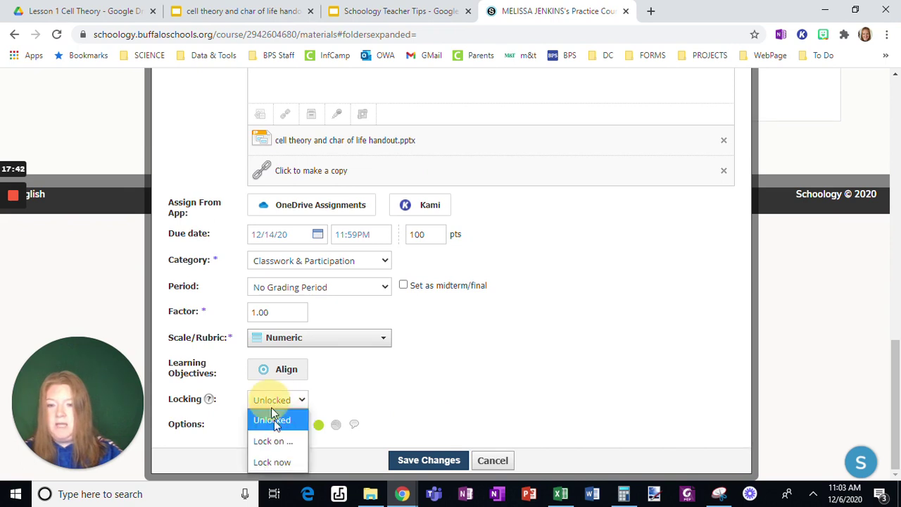
Choose 'Lock on' and set the Cell Worksheet lock date to 2/01/21 at 11:59PM
{"action": "left_click", "coordinate": [261, 441]}
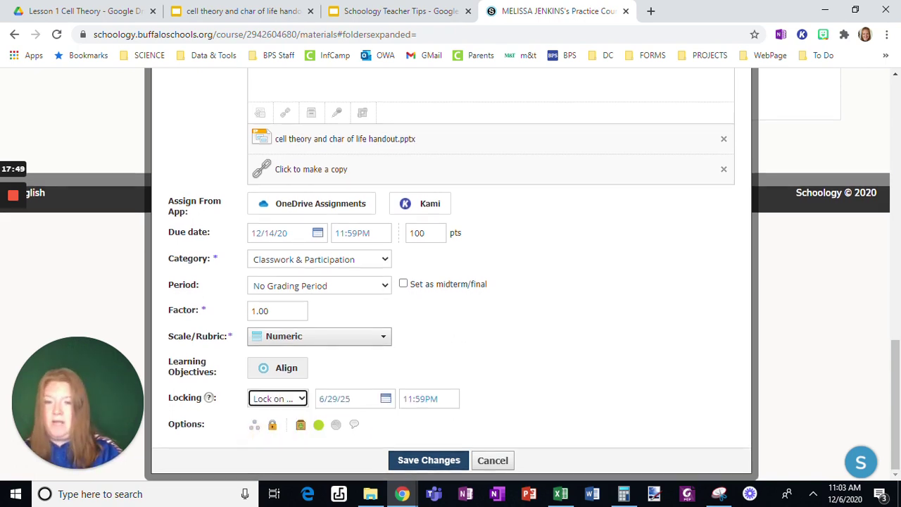
{"action": "left_click", "coordinate": [384, 399]}
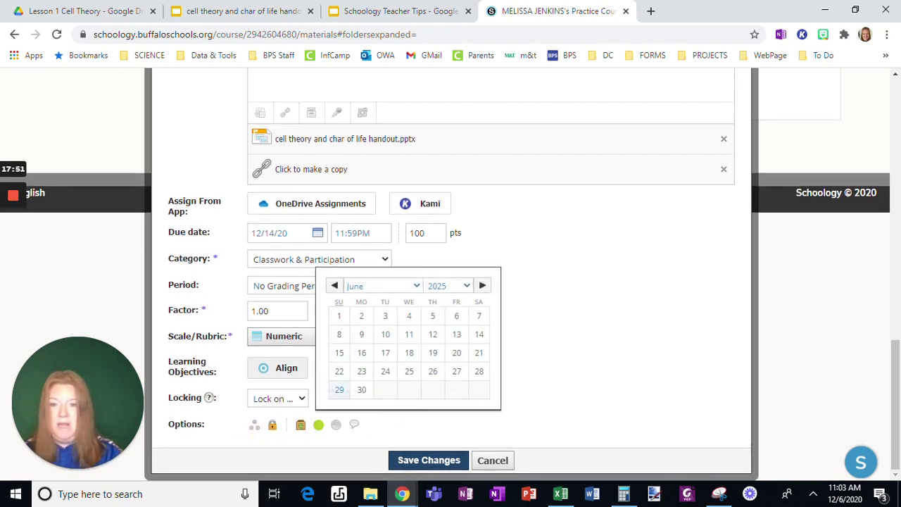
{"action": "left_click", "coordinate": [334, 291]}
{"action": "left_click", "coordinate": [334, 290]}
{"action": "left_click", "coordinate": [335, 290]}
{"action": "left_click", "coordinate": [334, 290]}
{"action": "left_click", "coordinate": [335, 292]}
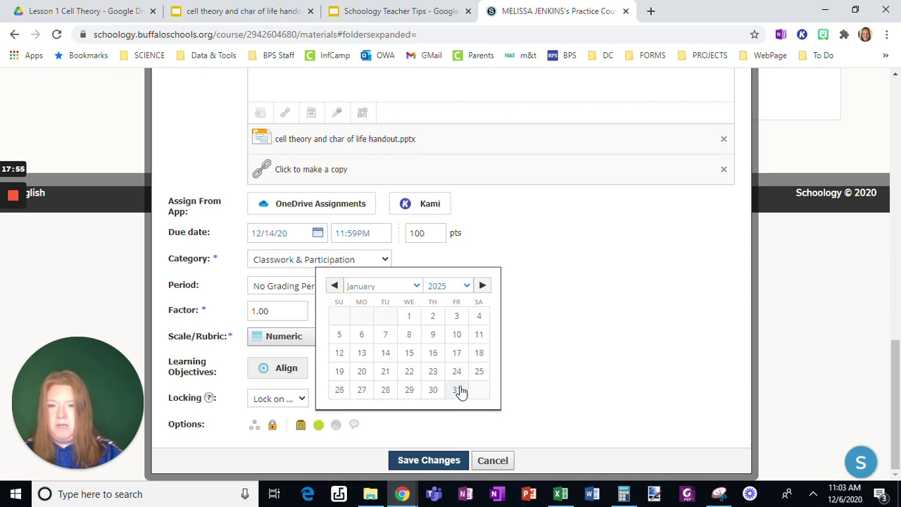
{"action": "left_click", "coordinate": [453, 289]}
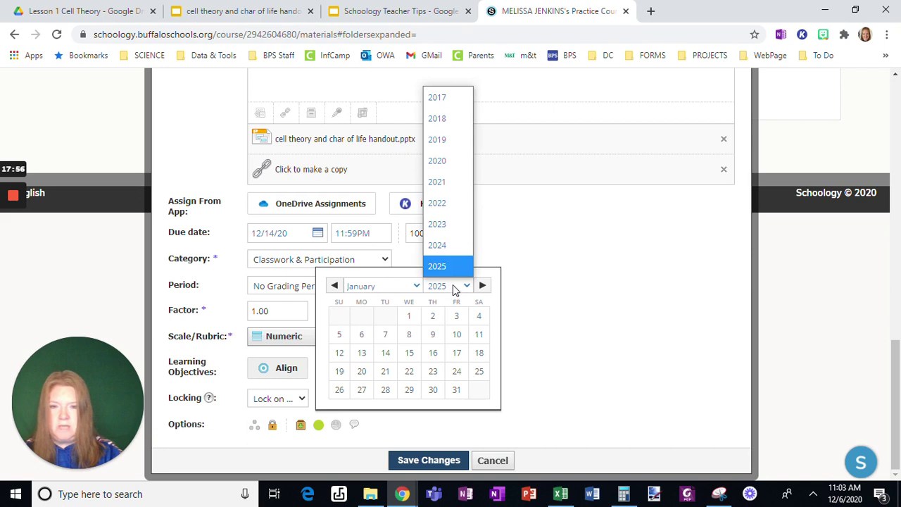
{"action": "left_click", "coordinate": [442, 183]}
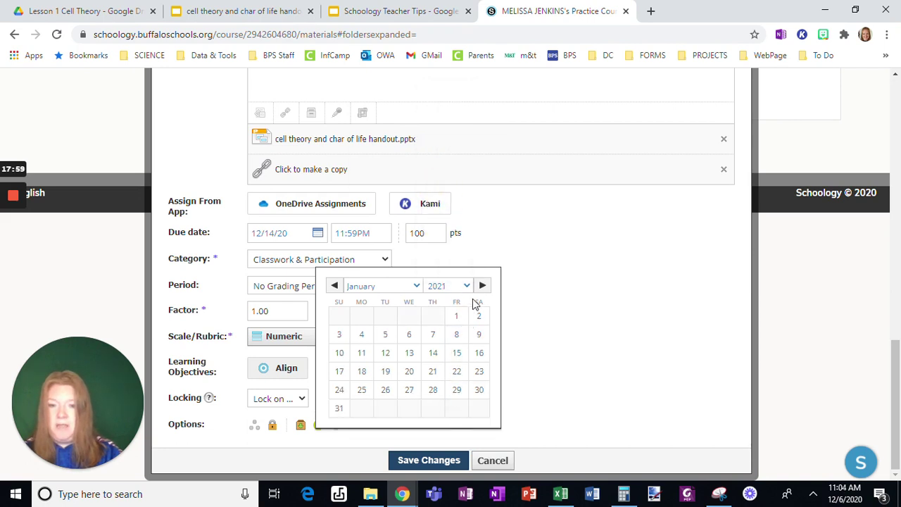
{"action": "left_click", "coordinate": [482, 286]}
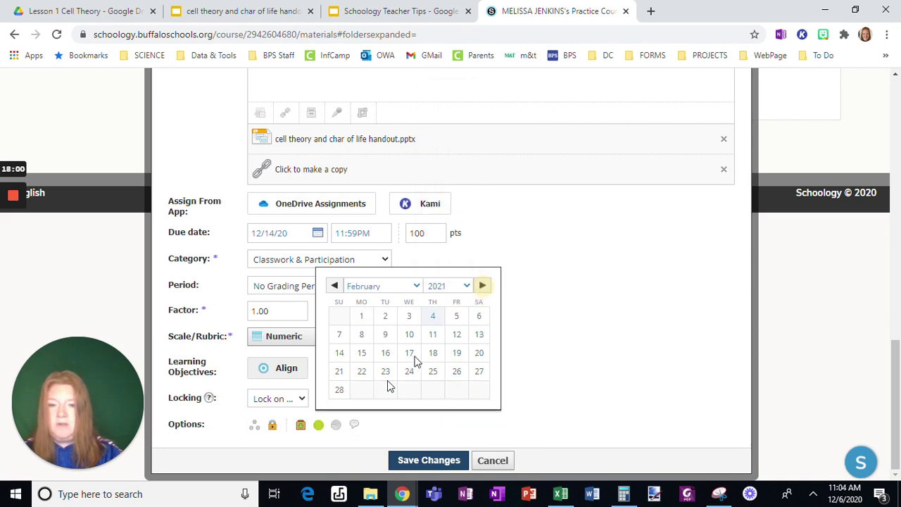
{"action": "left_click", "coordinate": [362, 317]}
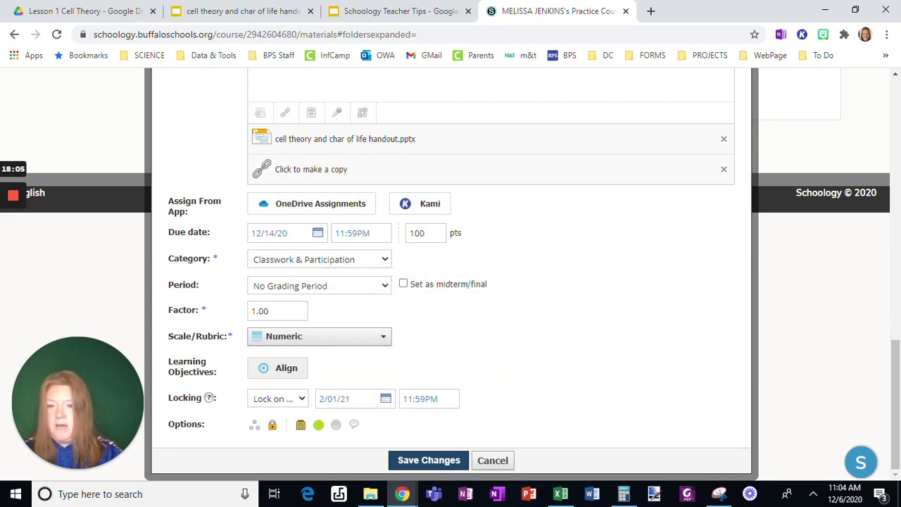
{"action": "left_click", "coordinate": [407, 398]}
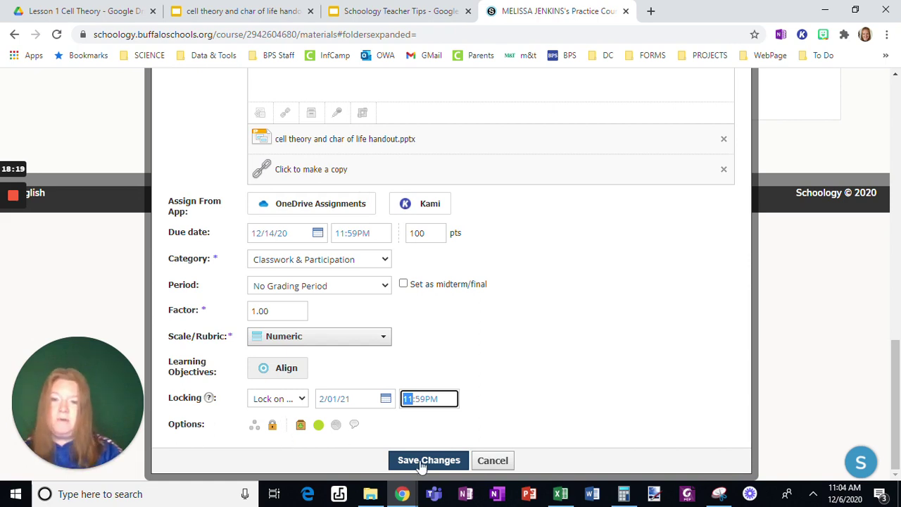
{"action": "left_click", "coordinate": [273, 426]}
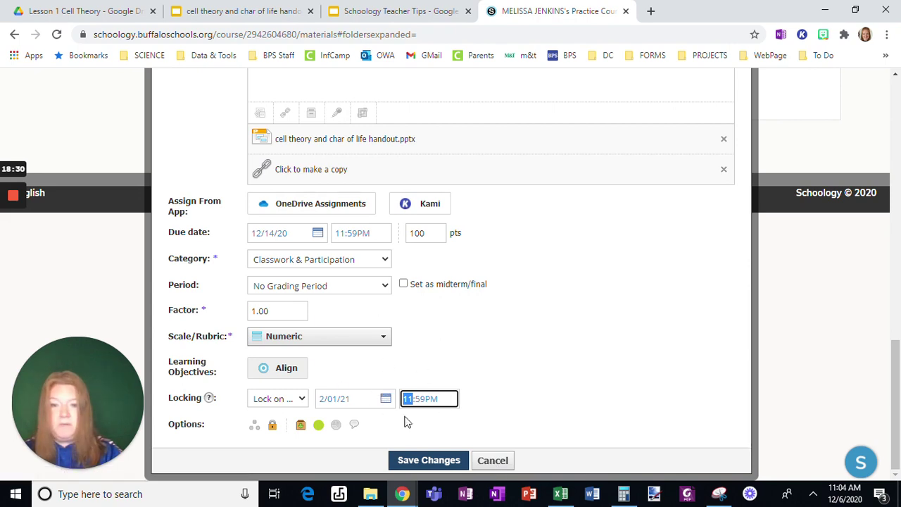
Discard the assignment edits and open the practice course Gradebook, showing Cell Worksheet at 100 points
{"action": "left_click", "coordinate": [494, 461]}
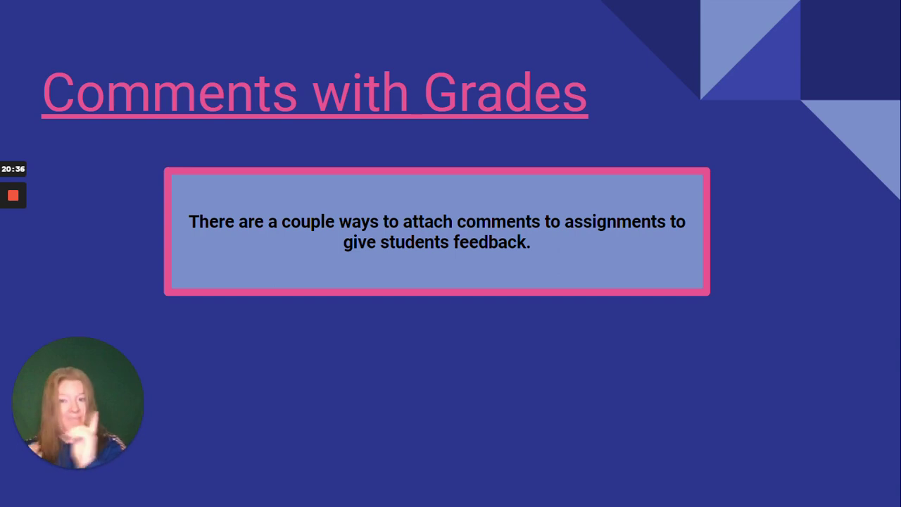
{"action": "left_click", "coordinate": [288, 100]}
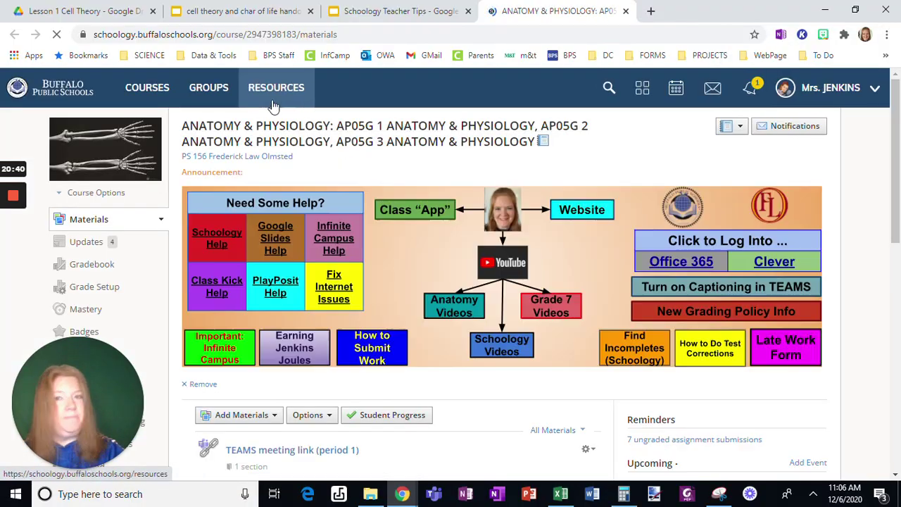
{"action": "left_click", "coordinate": [160, 90]}
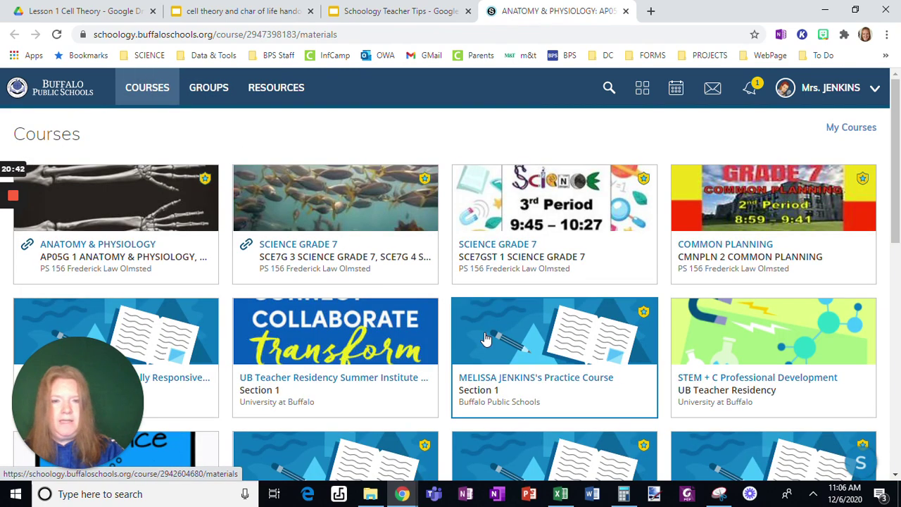
{"action": "left_click", "coordinate": [503, 340]}
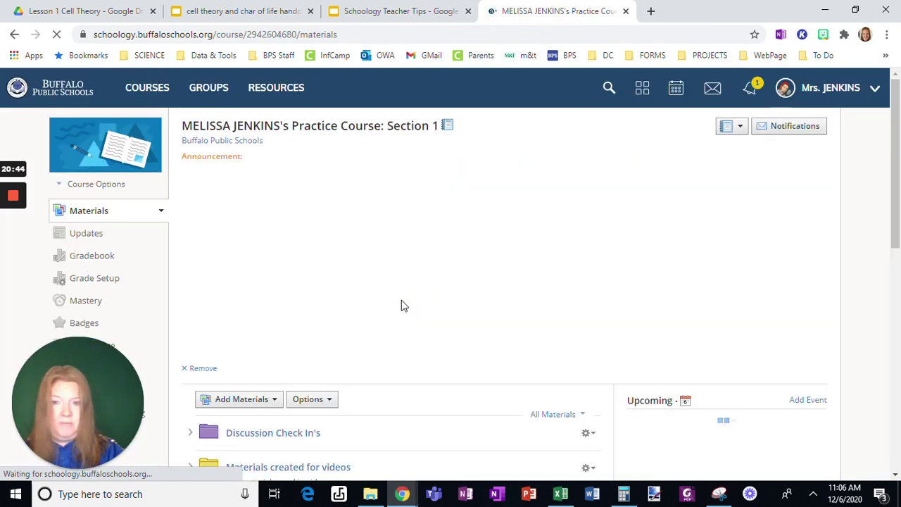
{"action": "left_click", "coordinate": [91, 256]}
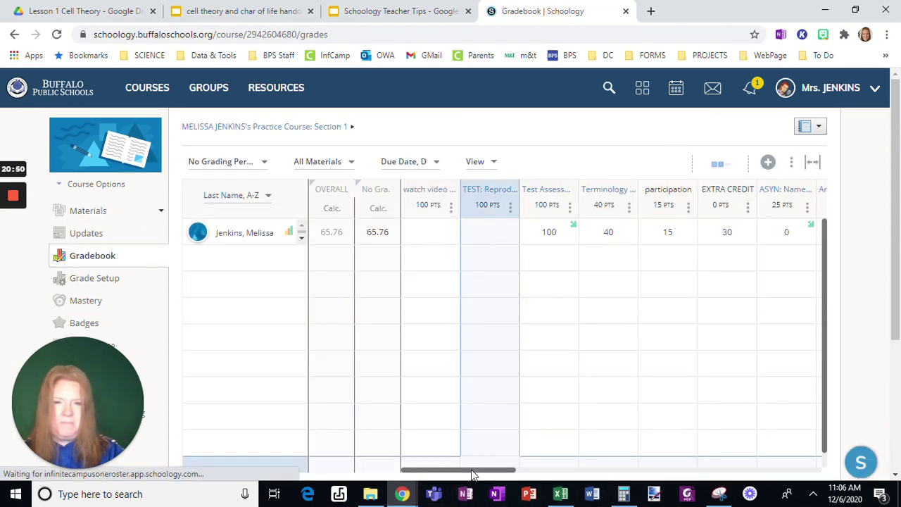
{"action": "left_click_drag", "start_coordinate": [471, 470], "coordinate": [588, 466]}
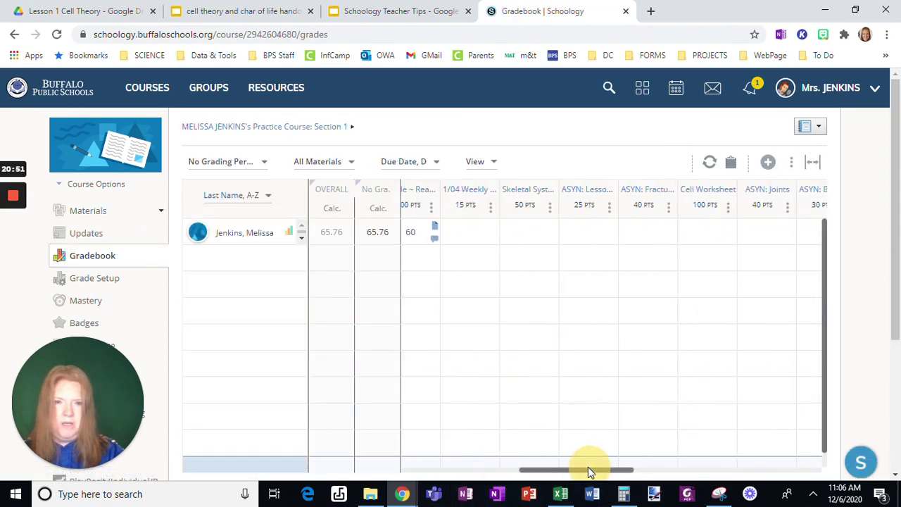
Post 'Check this over.' on the student's Article ~ Read and Answer questions submission and view its 60/100 grade
{"action": "left_click", "coordinate": [429, 192]}
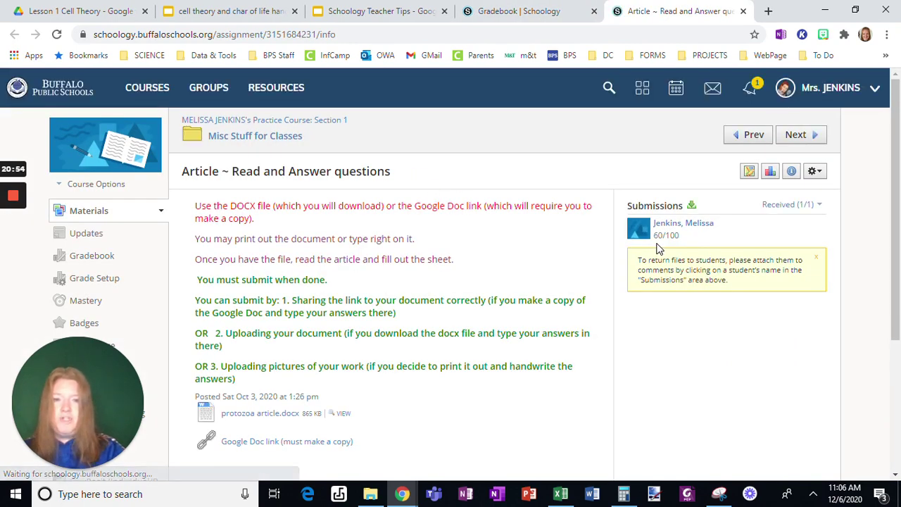
{"action": "left_click", "coordinate": [660, 231]}
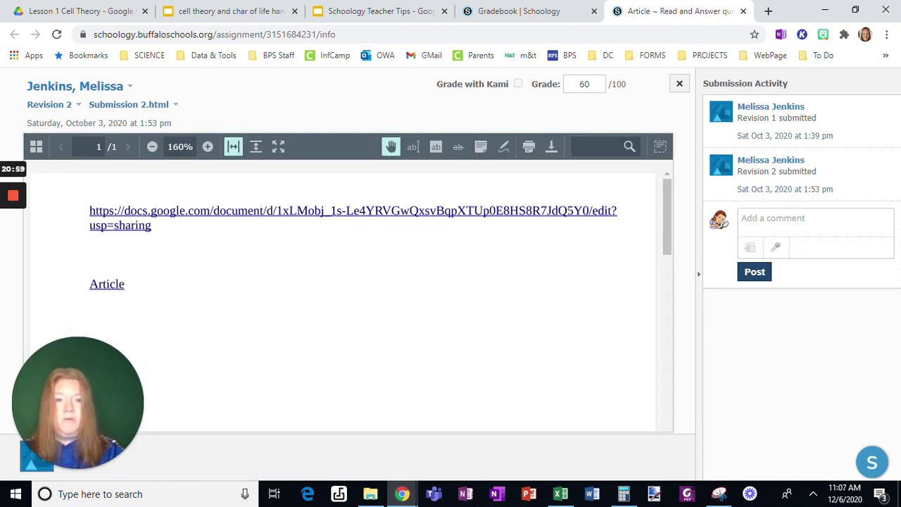
{"action": "left_click", "coordinate": [762, 218]}
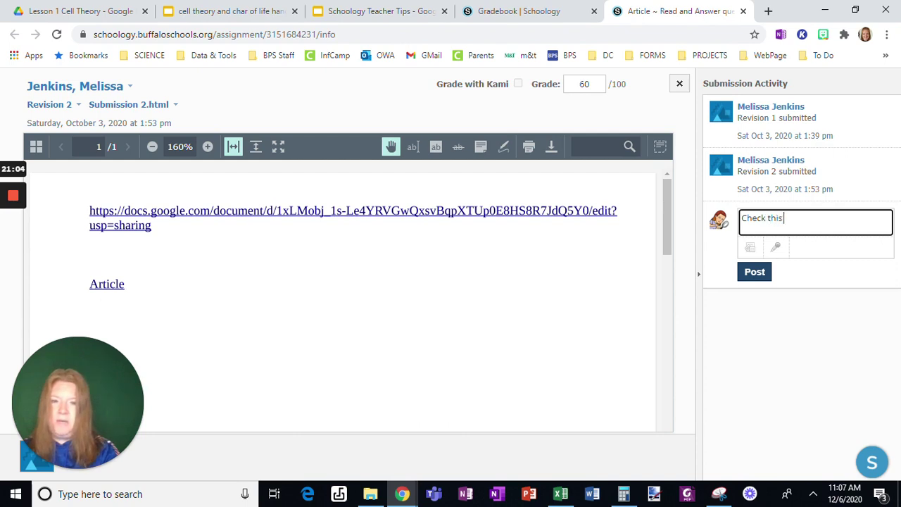
{"action": "left_click", "coordinate": [751, 276]}
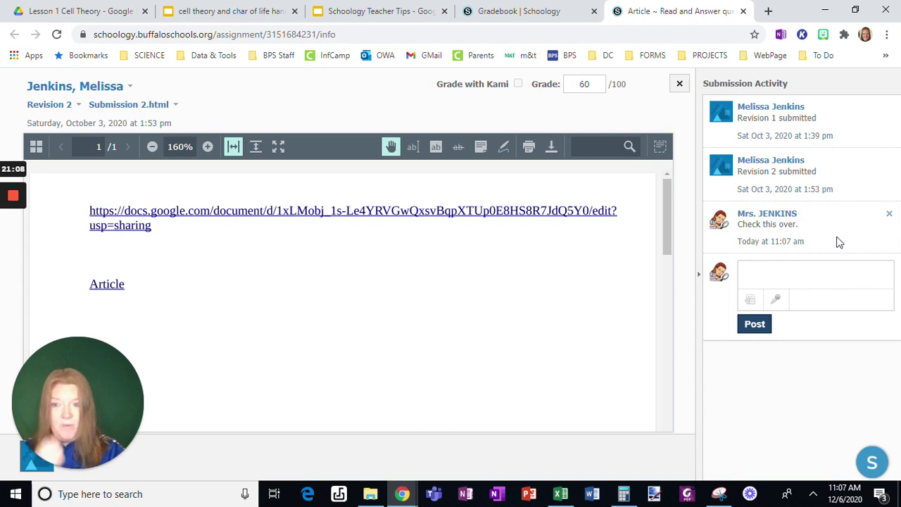
{"action": "left_click", "coordinate": [575, 86]}
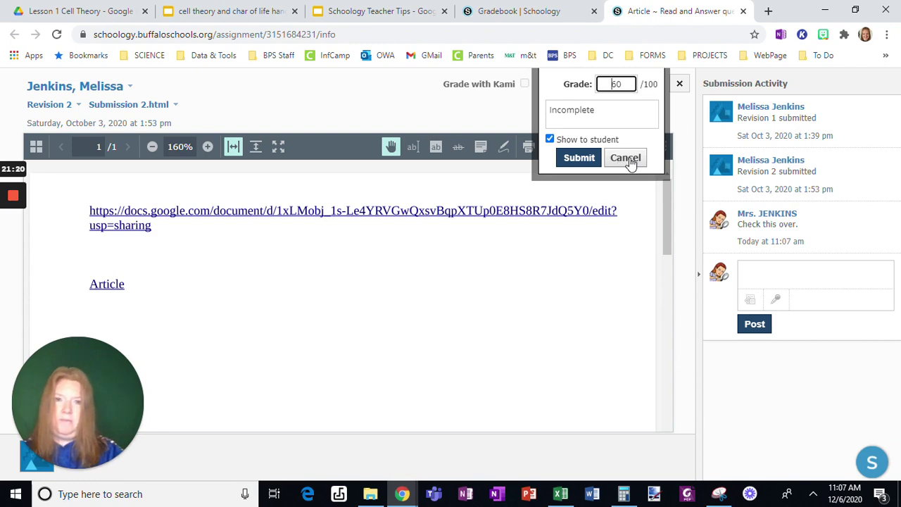
Return to the Teacher Tips deck, present it full screen, and advance to closing slide 36
{"action": "left_click", "coordinate": [373, 16]}
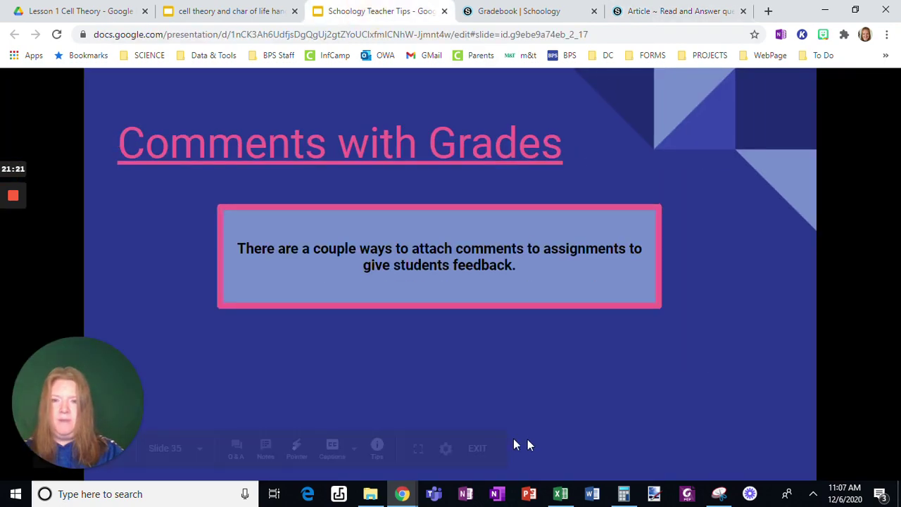
{"action": "left_click", "coordinate": [418, 447]}
{"action": "left_click", "coordinate": [505, 391]}
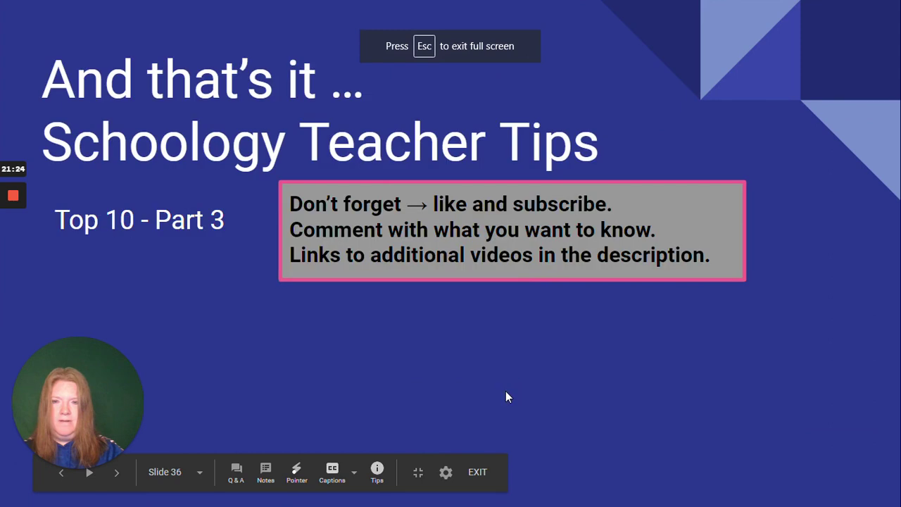